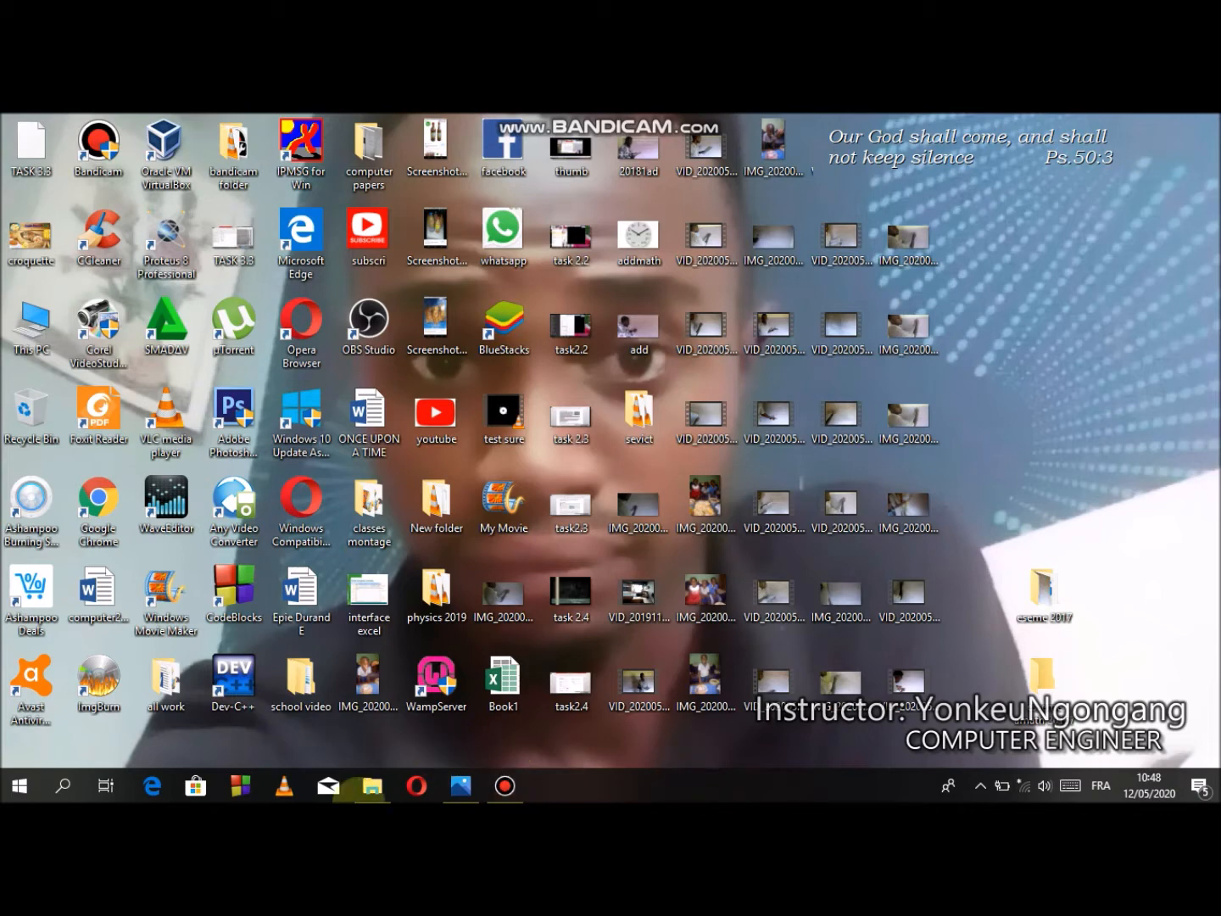
# Step: Bring up the photo 11.jpg and read the Task 3.6 ENEO Bill Calculator instructions and Table 3.6
pyautogui.click(458, 787)
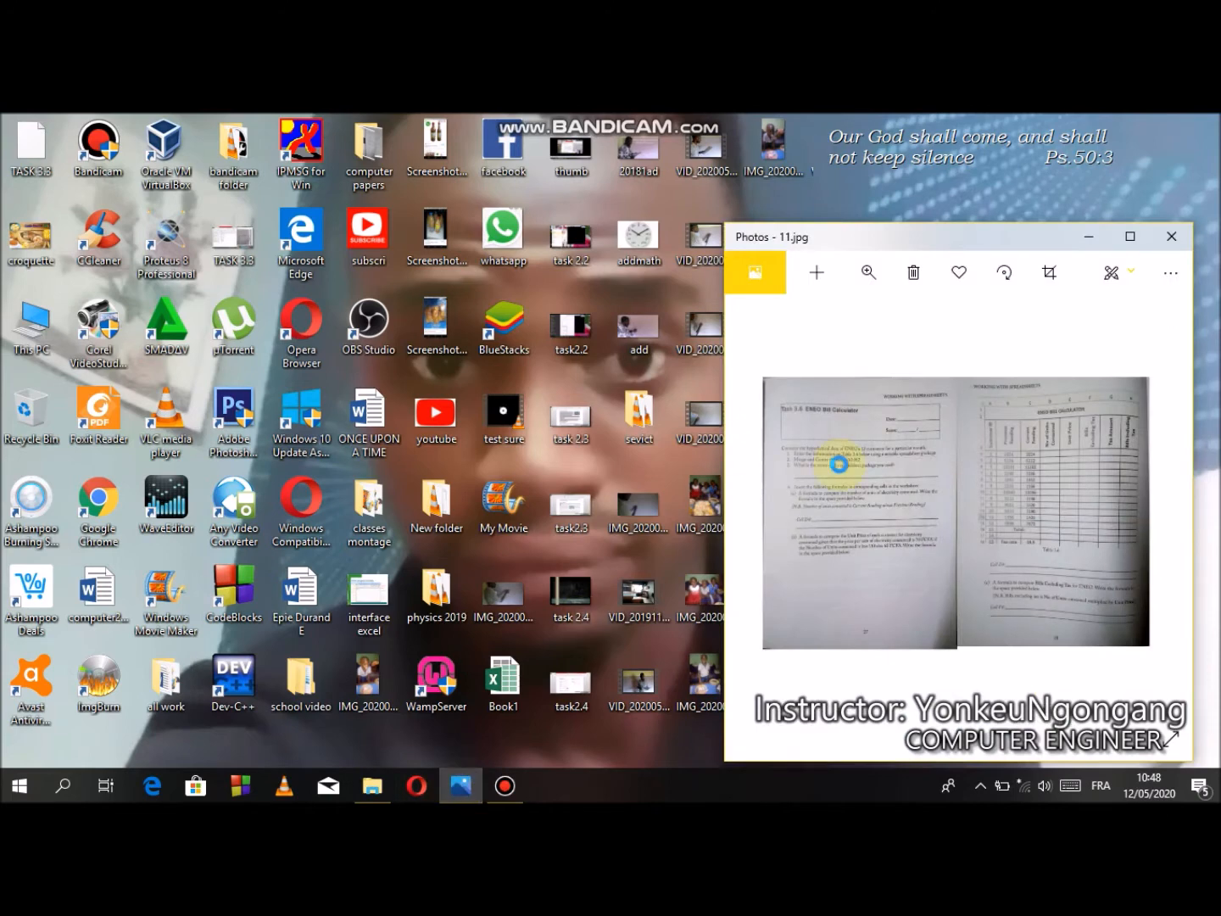
pyautogui.scroll(3, 840, 465)
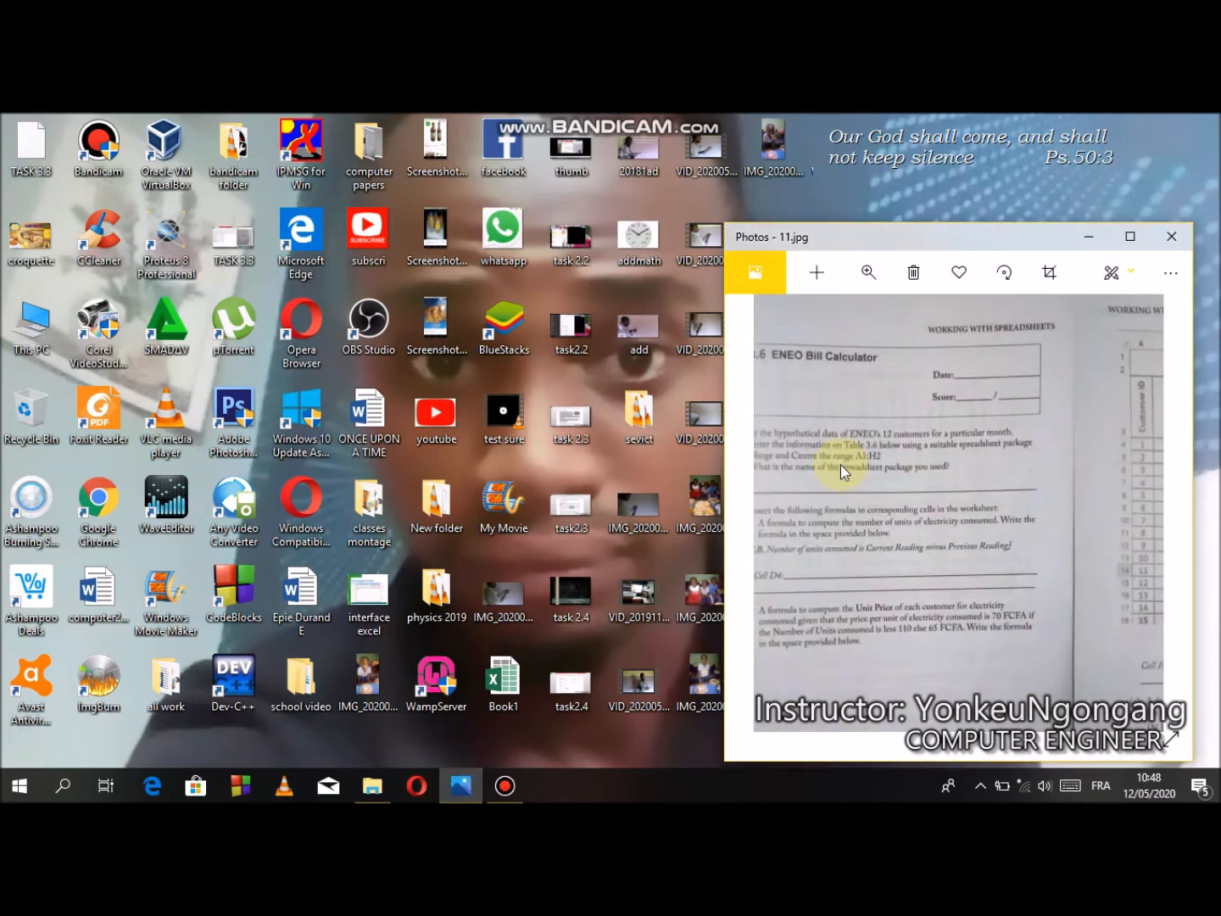
pyautogui.moveTo(890, 417); pyautogui.dragTo(933, 423)
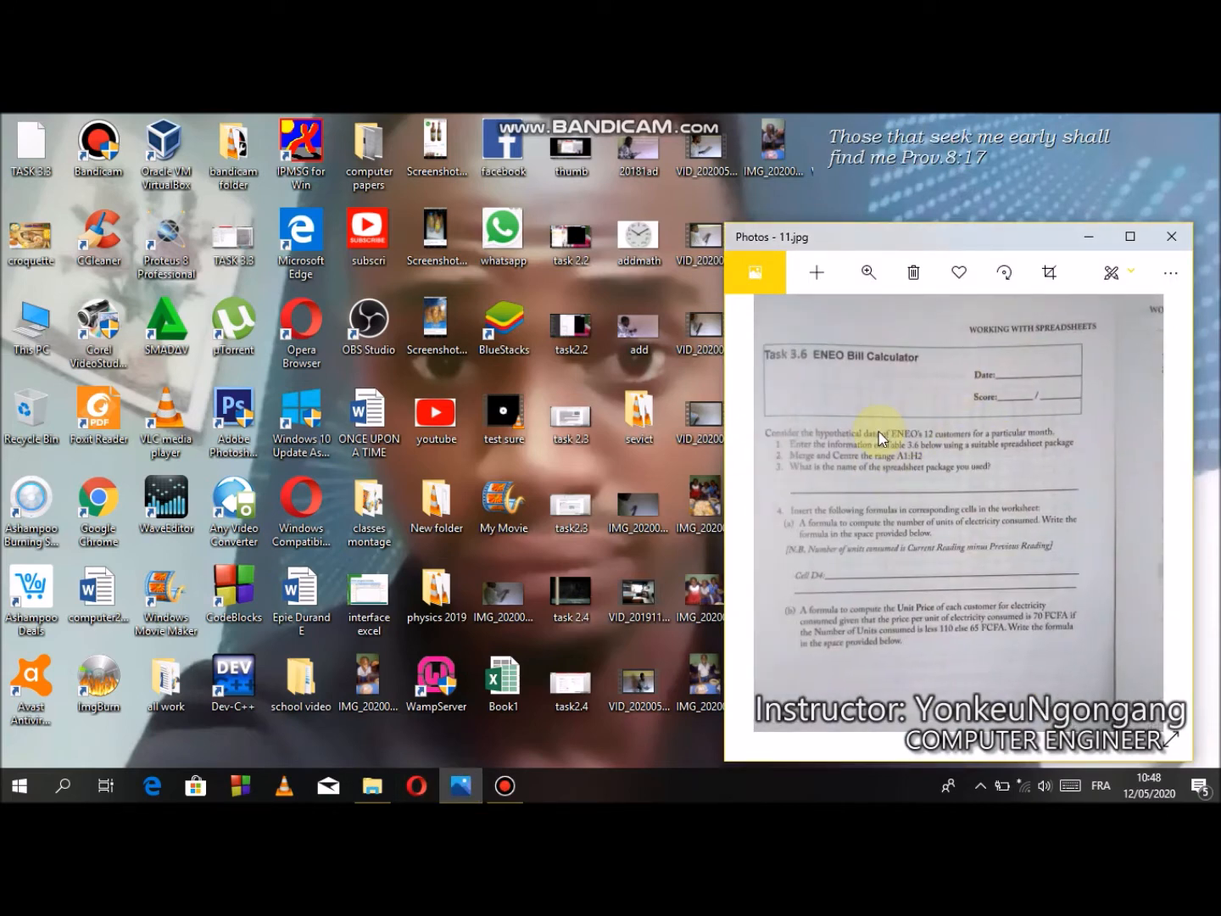
pyautogui.moveTo(877, 459); pyautogui.dragTo(863, 423)
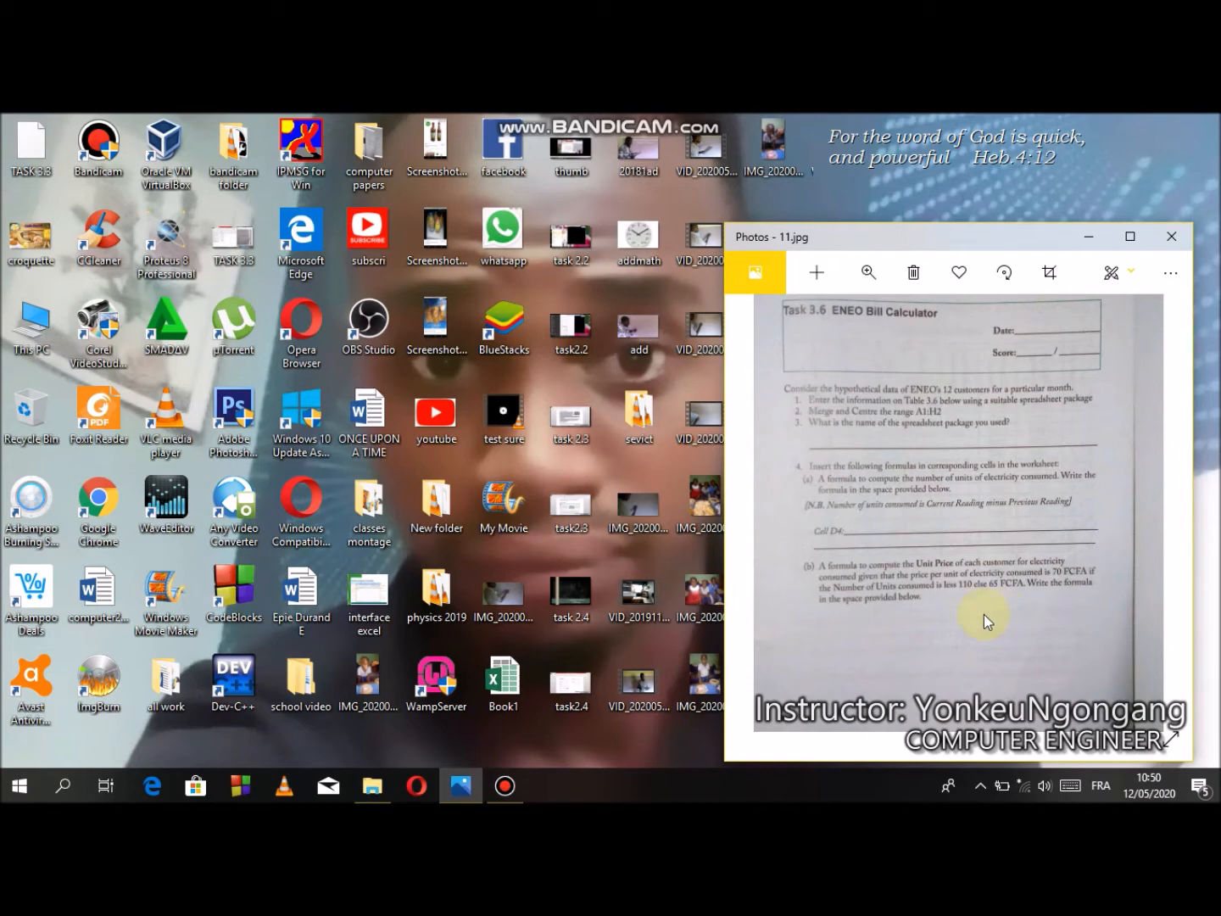
pyautogui.moveTo(995, 612); pyautogui.dragTo(830, 674)
pyautogui.moveTo(1002, 600); pyautogui.dragTo(949, 591)
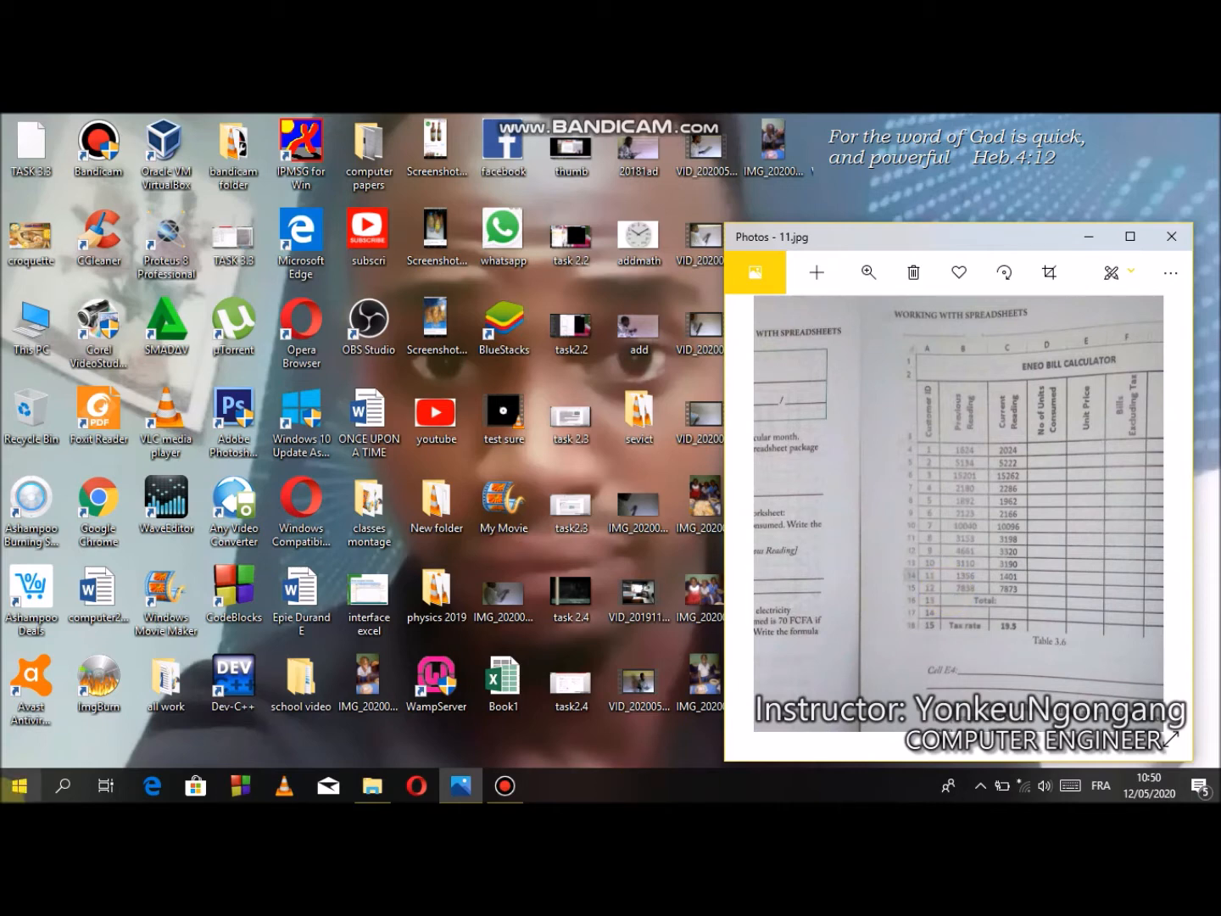
pyautogui.moveTo(856, 597); pyautogui.dragTo(930, 547)
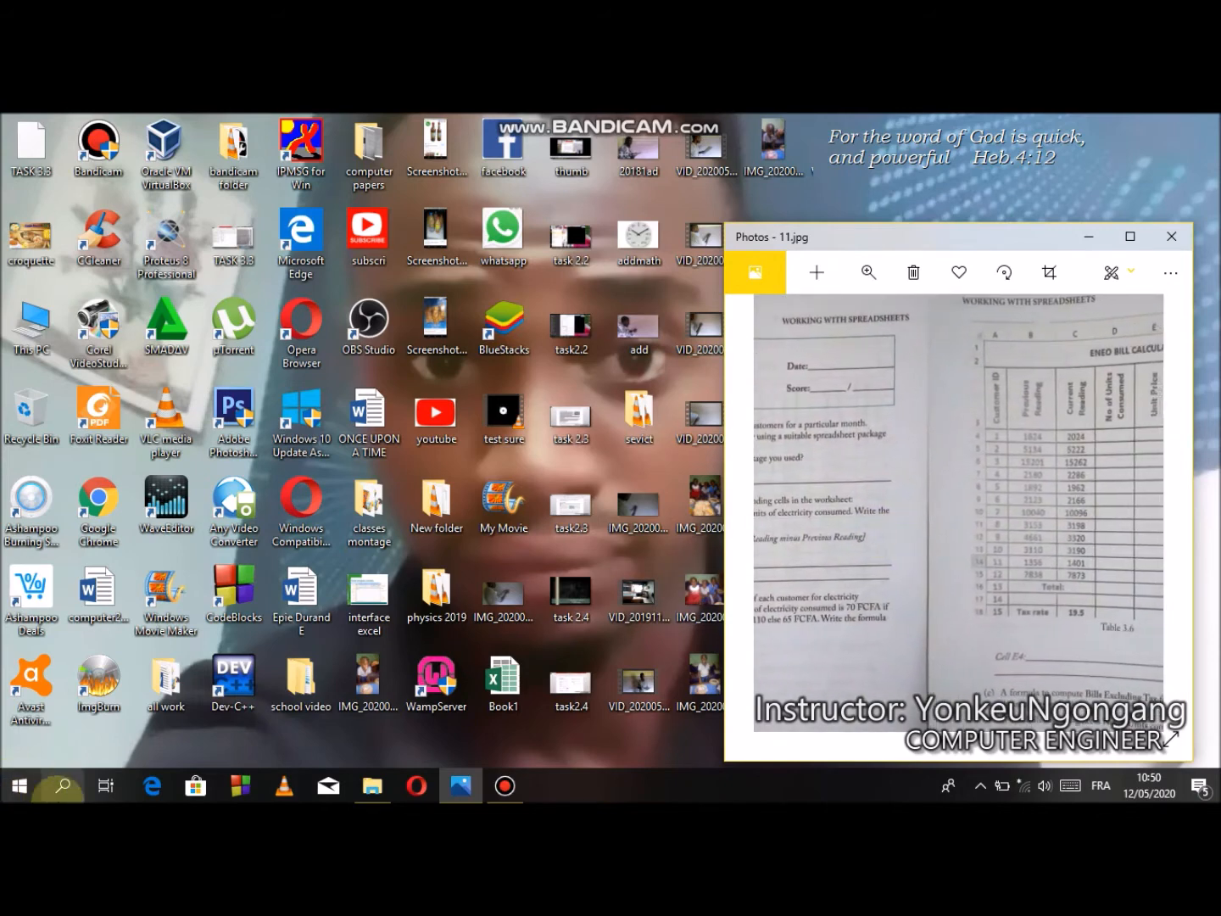
# Step: Find and launch Excel 2013, then create a blank workbook
pyautogui.click(68, 797)
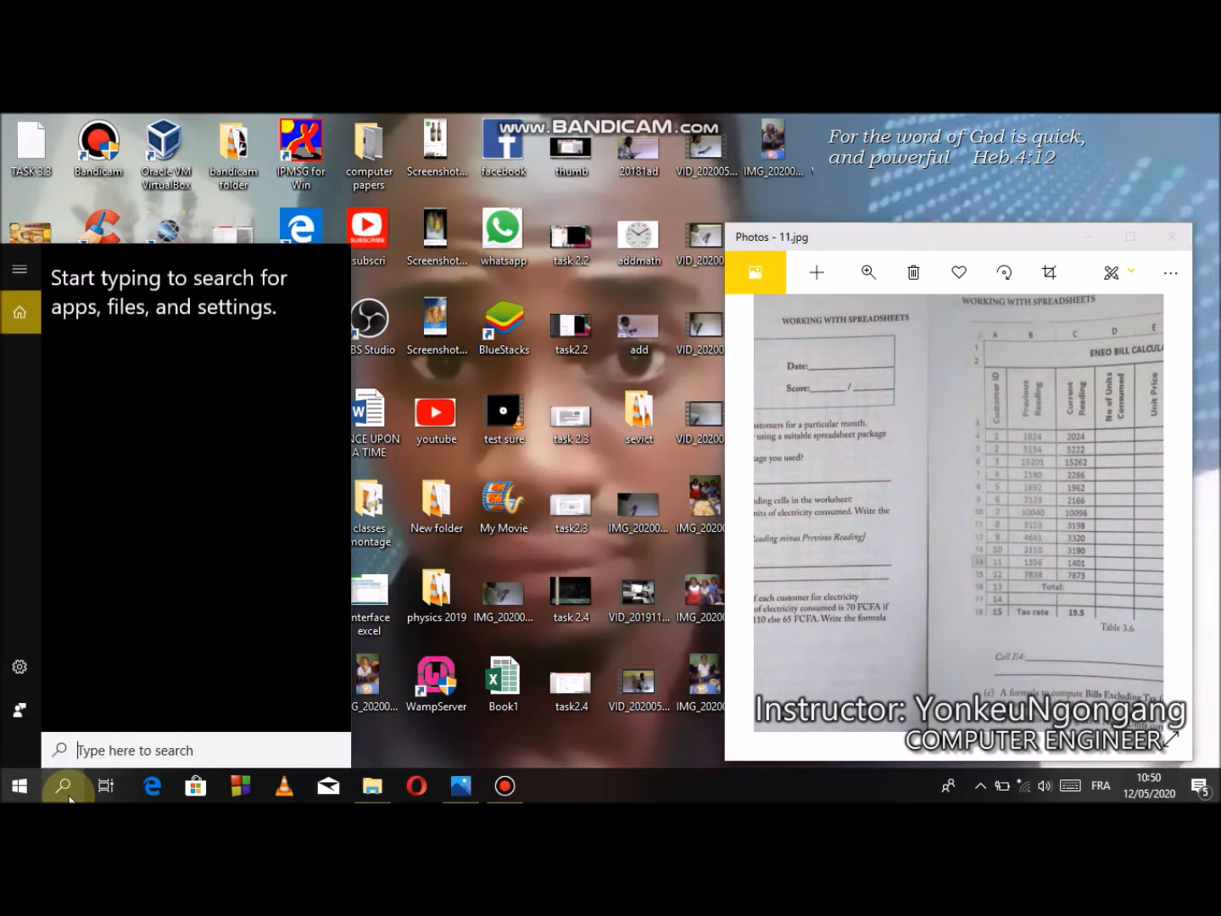
pyautogui.write('ex')
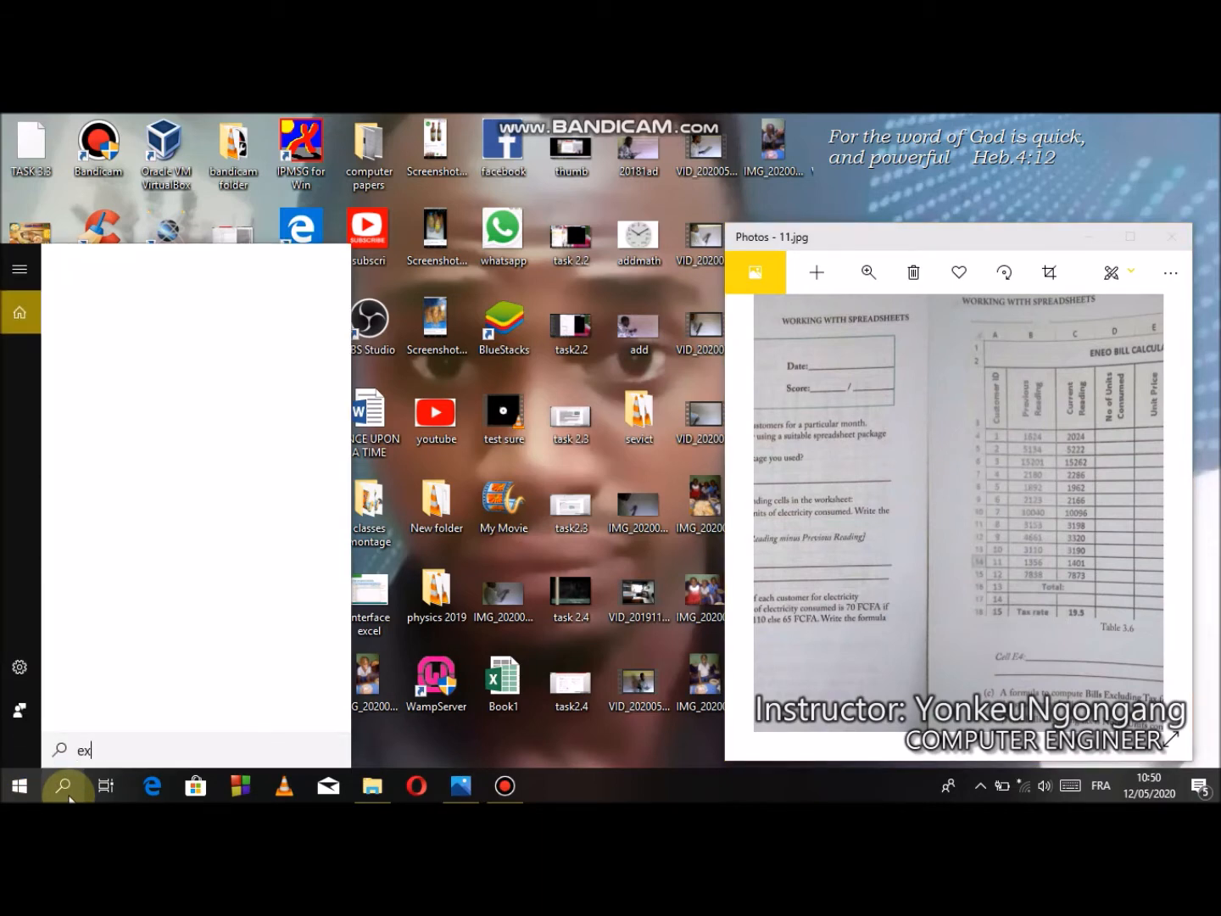
pyautogui.write('ce')
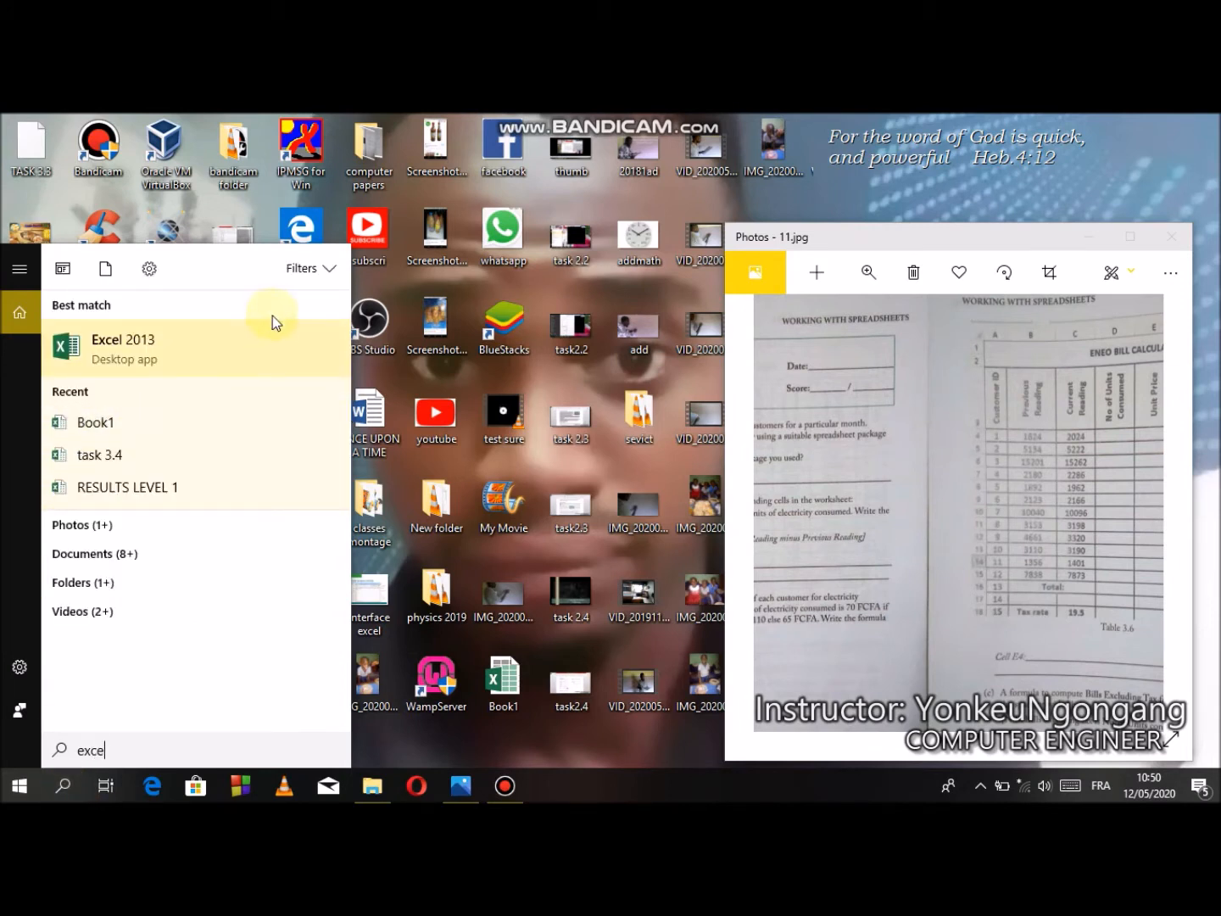
pyautogui.click(155, 359)
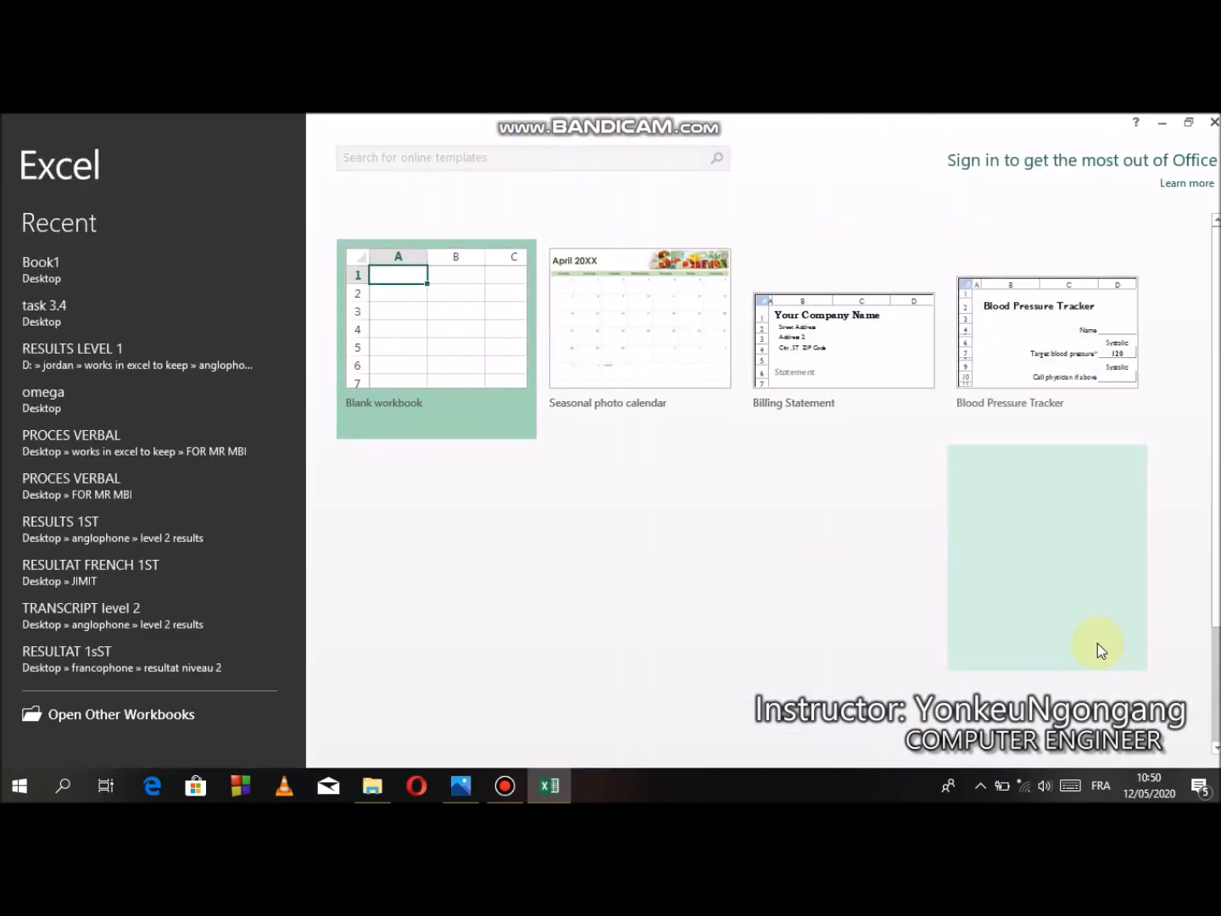
pyautogui.click(397, 365)
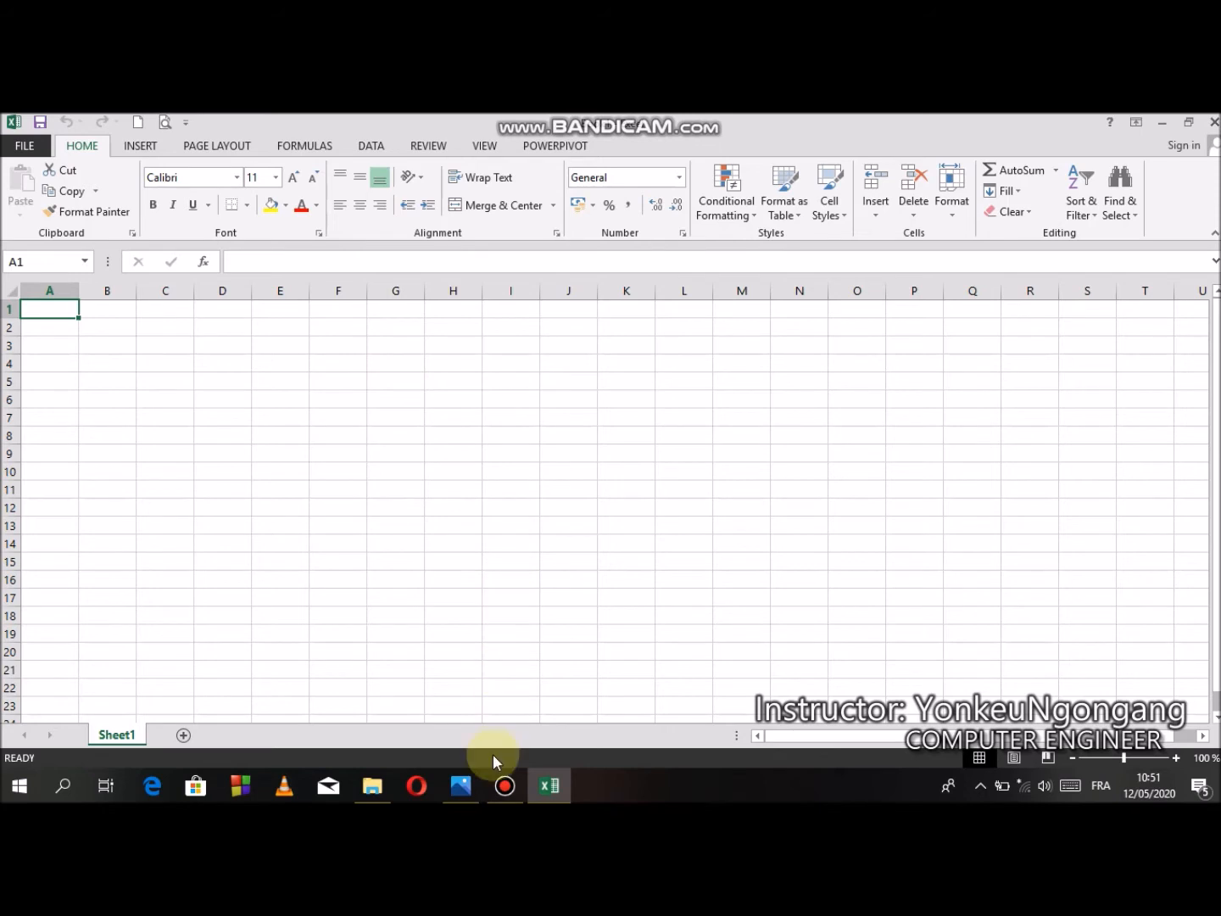
# Step: Frame all of Table 3.6 in the photo and reduce the Excel window so both can be seen together
pyautogui.click(461, 785)
pyautogui.moveTo(965, 471); pyautogui.dragTo(857, 534)
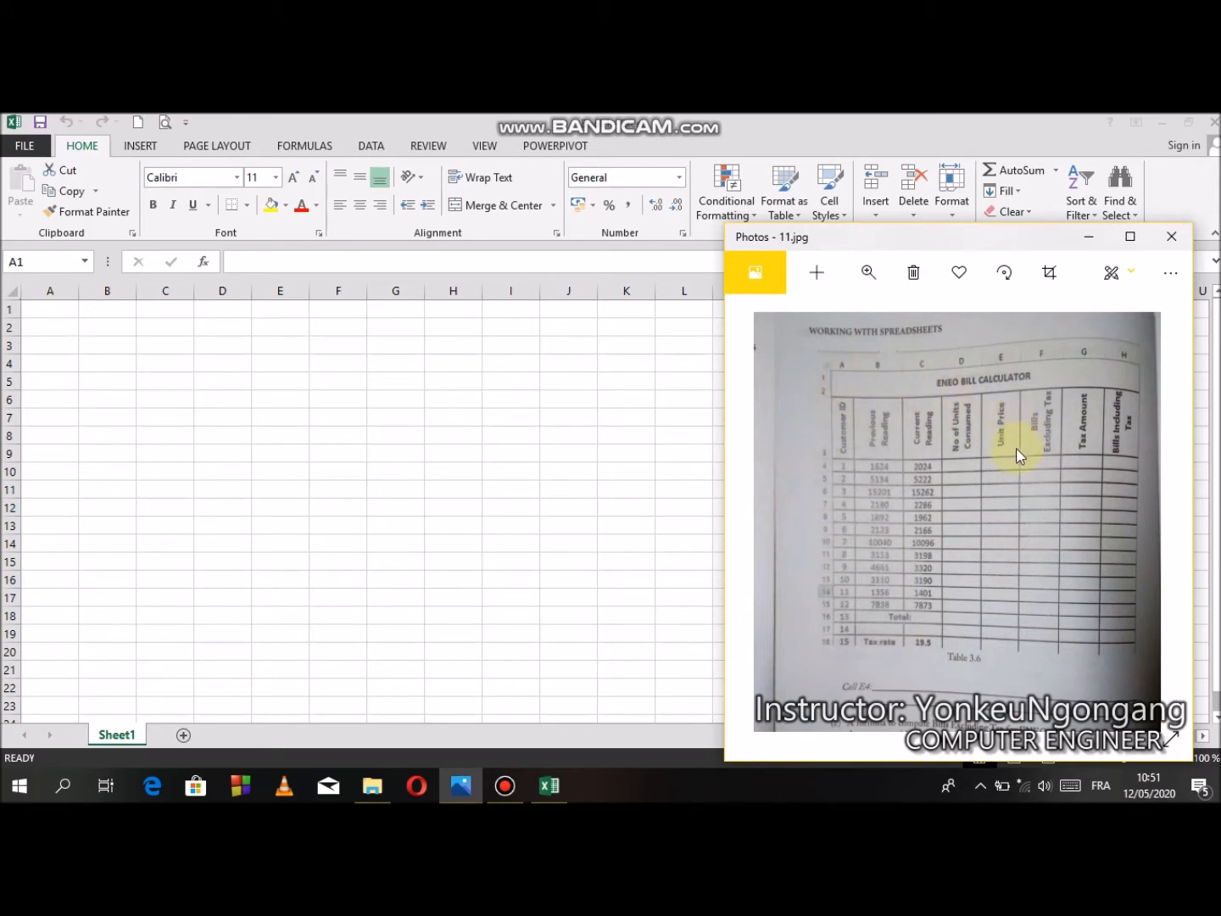
pyautogui.moveTo(996, 450); pyautogui.dragTo(972, 450)
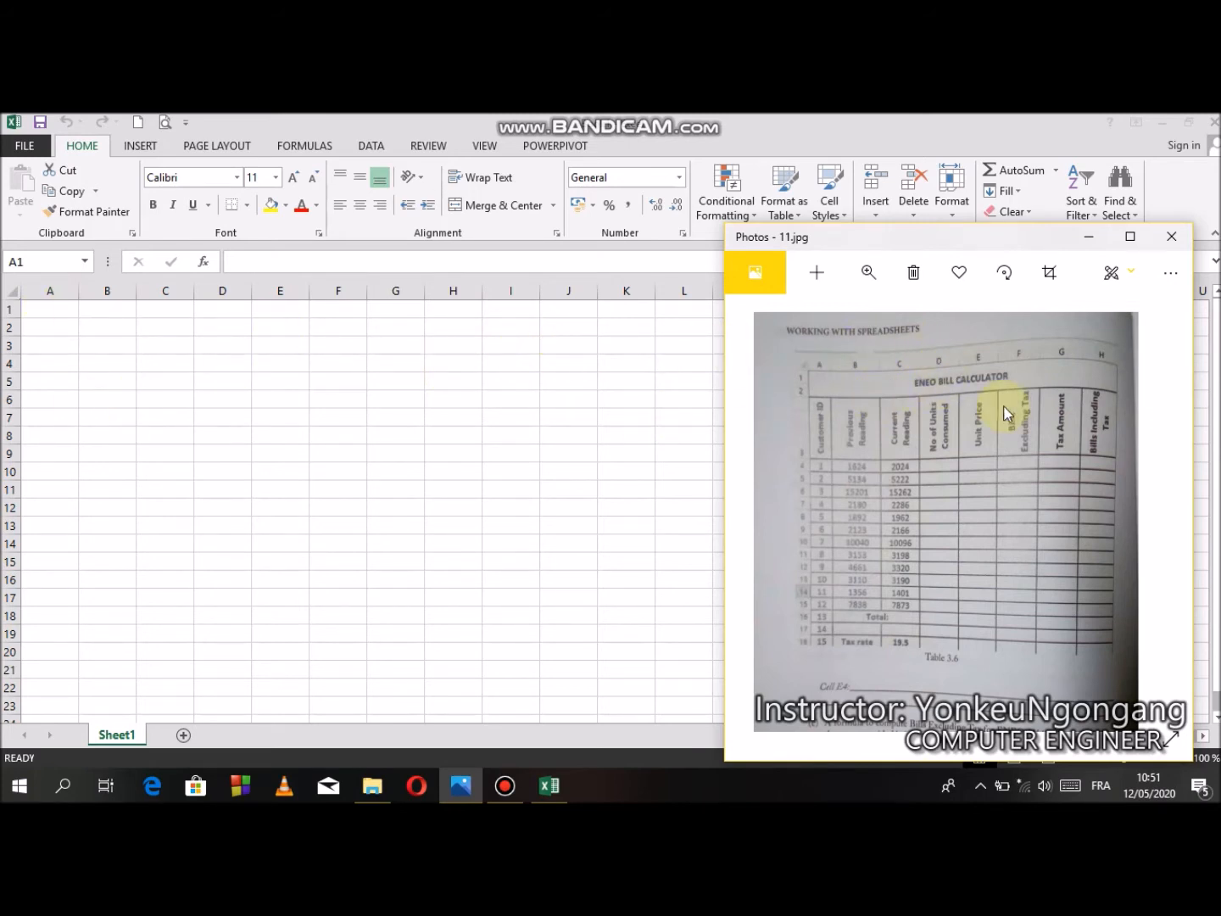
pyautogui.click(51, 311)
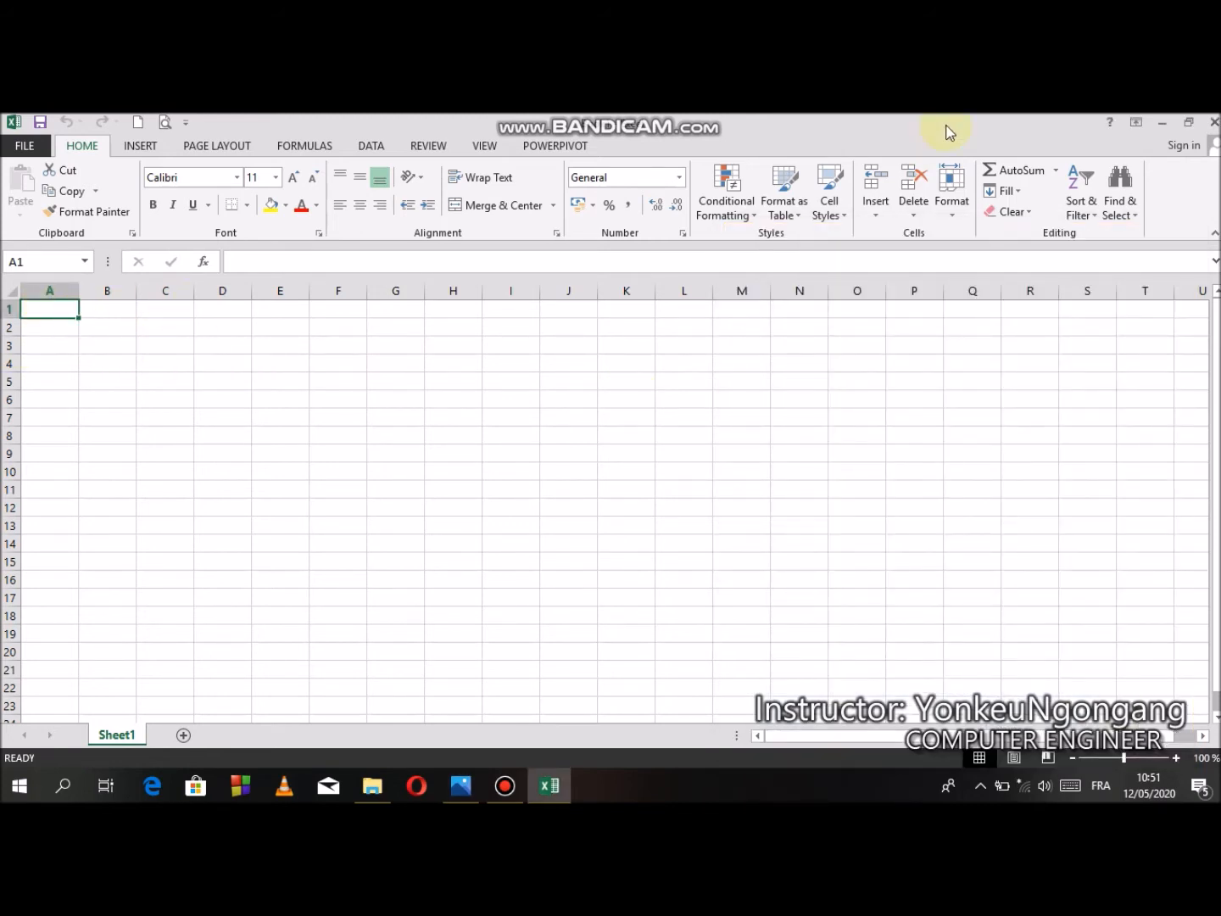
pyautogui.click(1190, 124)
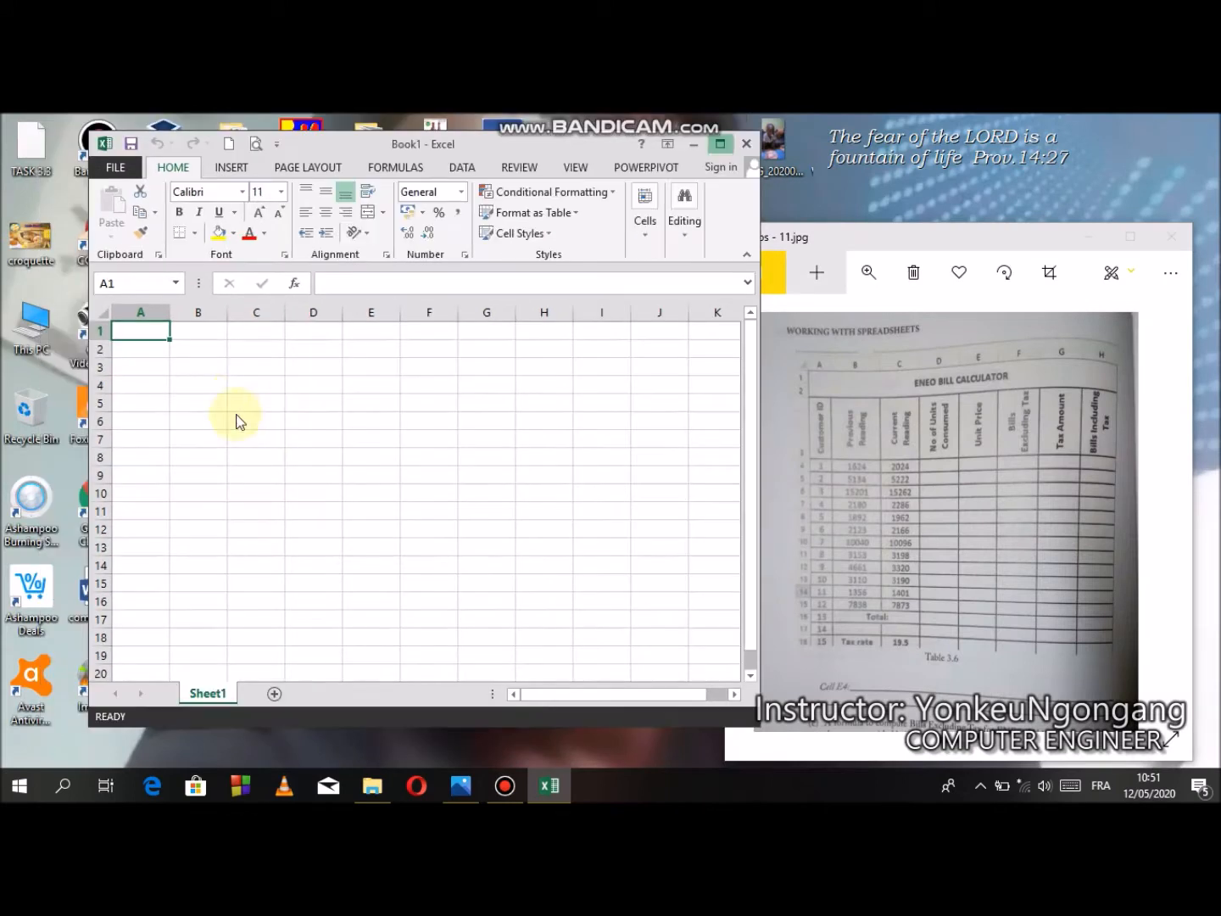
# Step: Enter the title ENEO BILL CALCULATOR in cell A1
pyautogui.write('ENEO BILL CALCULAT')
pyautogui.write('OR')
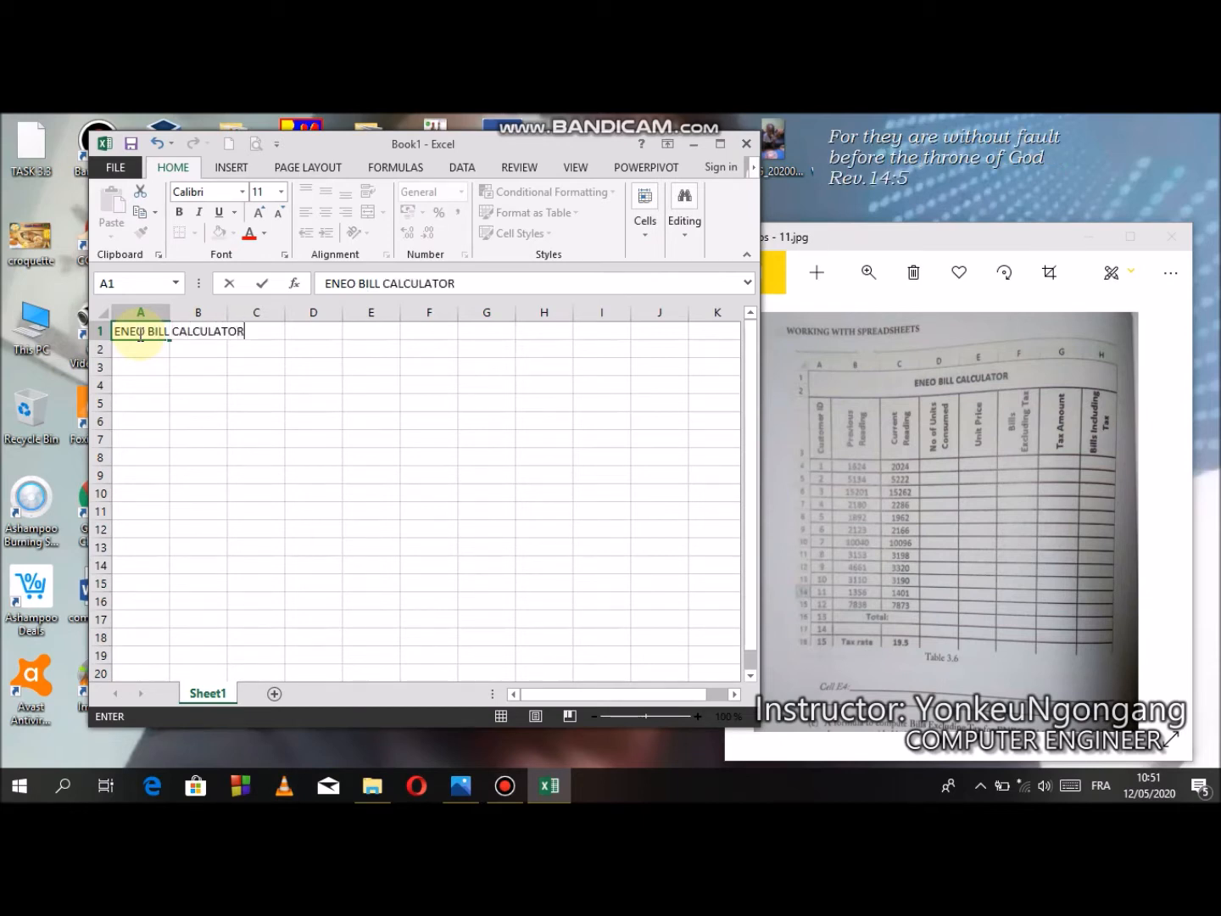
pyautogui.click(127, 369)
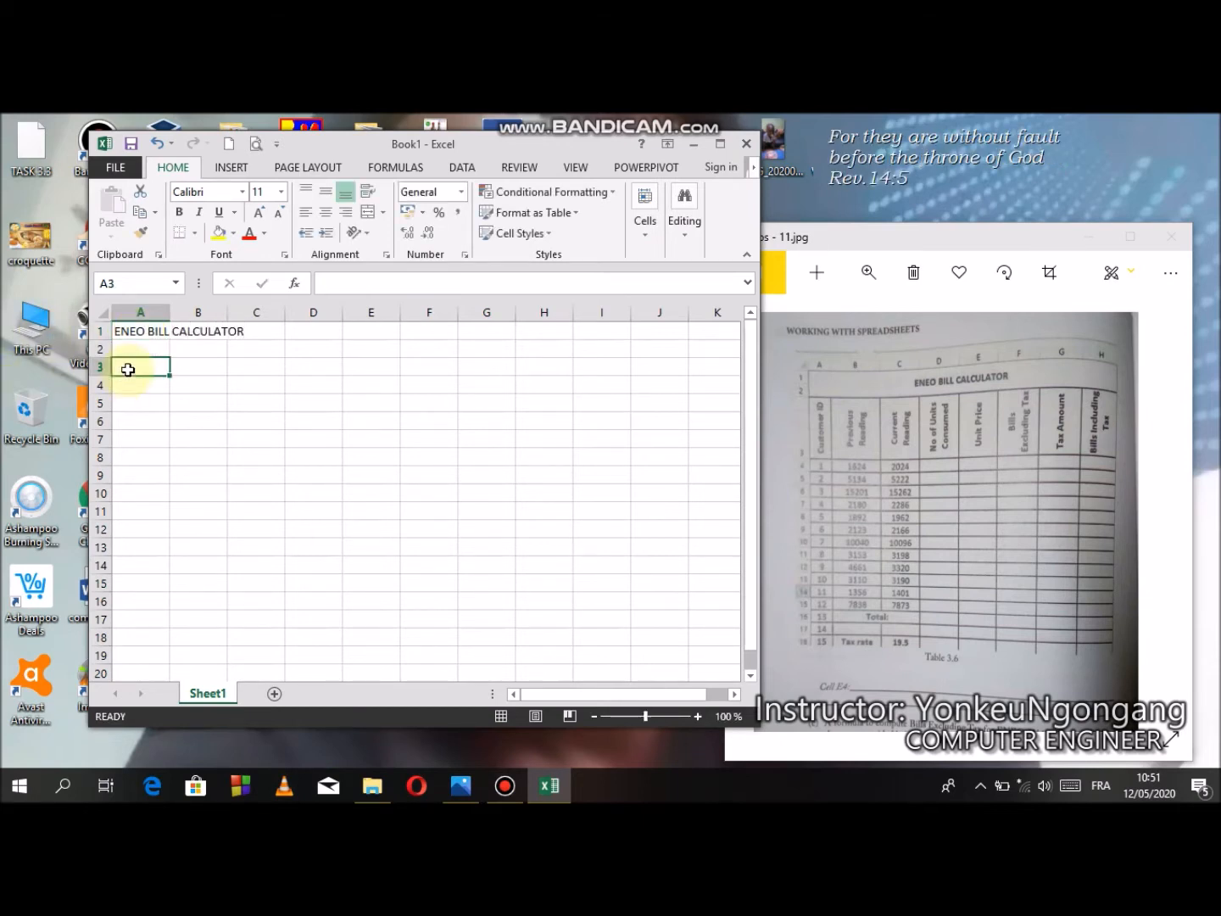
# Step: Recheck the task instructions and table in the photo, and enter the heading Customer ID in cell A3
pyautogui.click(130, 330)
pyautogui.moveTo(881, 395); pyautogui.dragTo(983, 376)
pyautogui.moveTo(899, 438); pyautogui.dragTo(1057, 416)
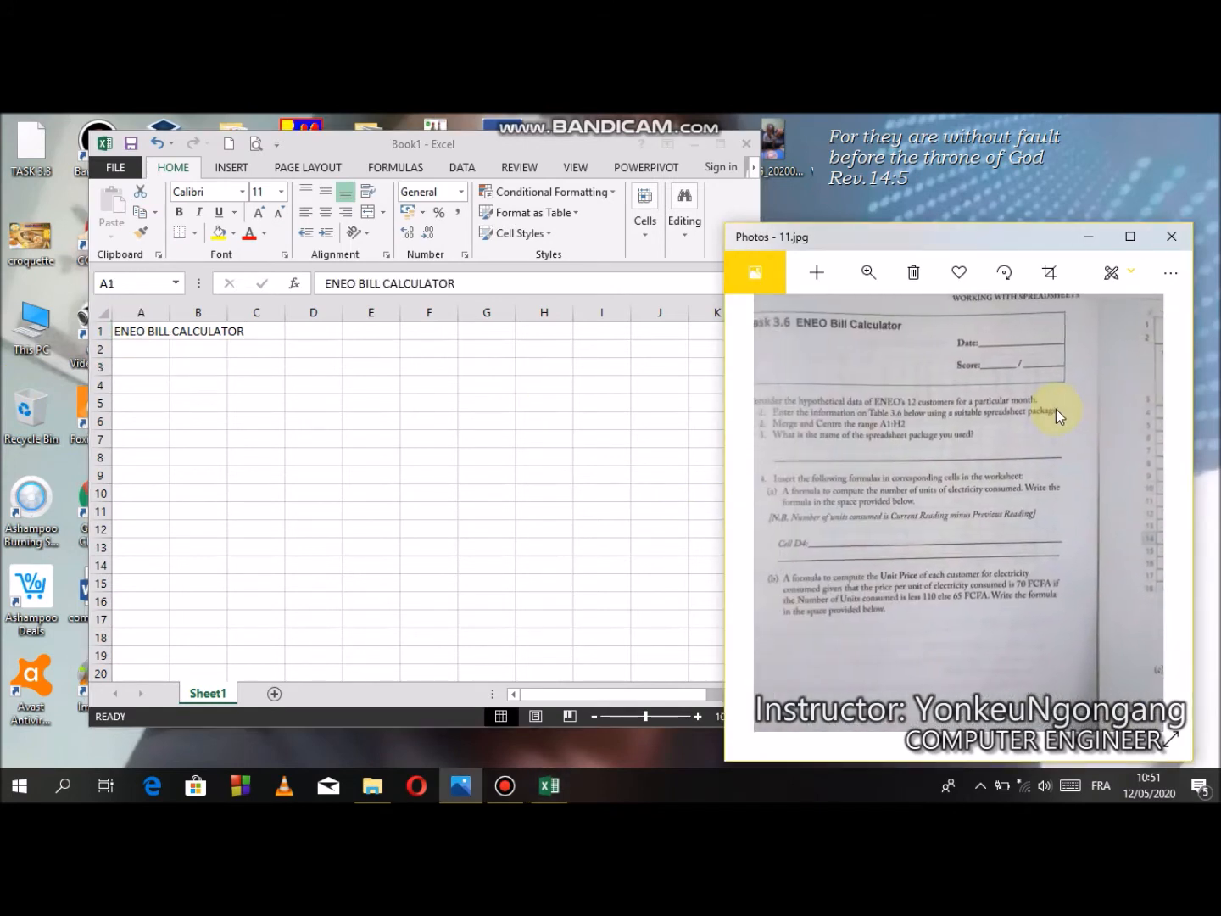
pyautogui.moveTo(937, 441); pyautogui.dragTo(760, 446)
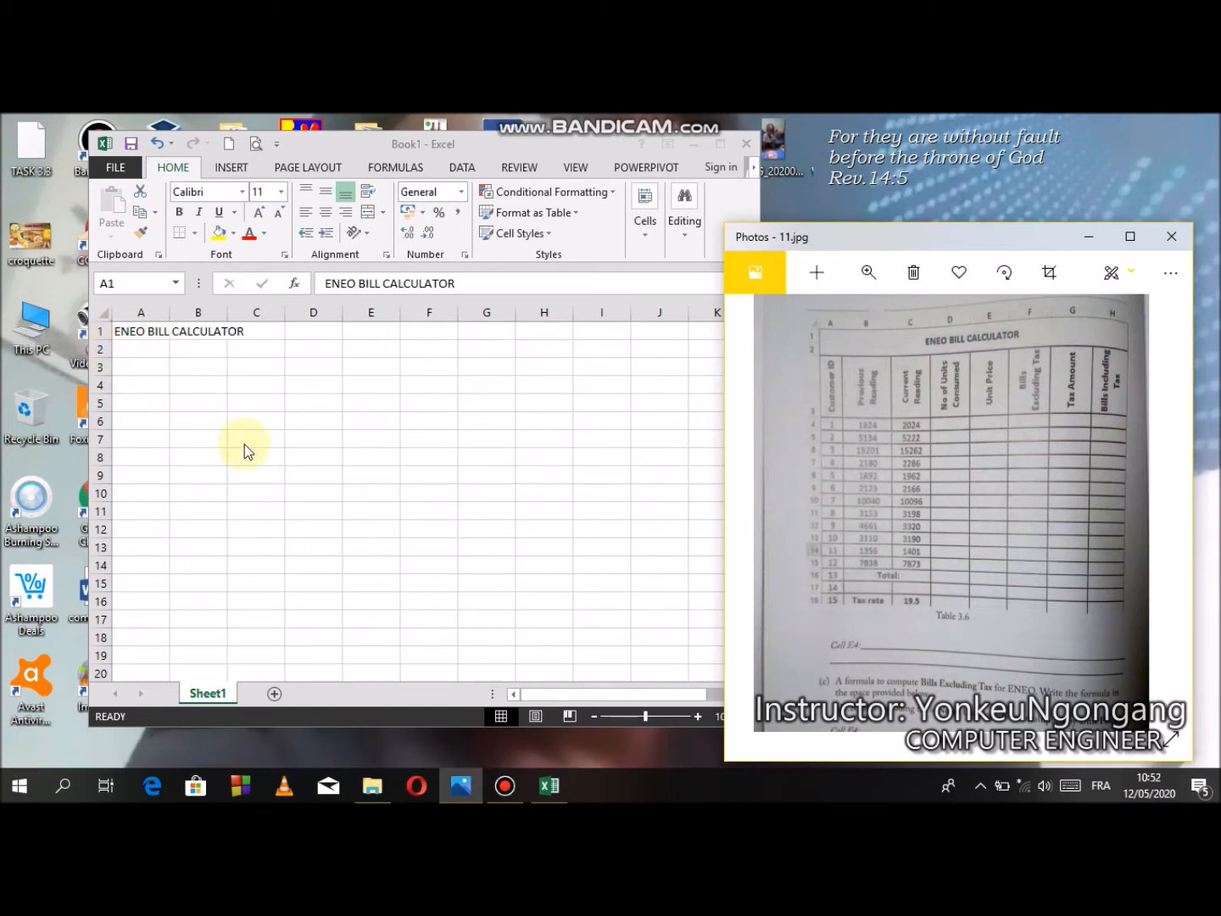
pyautogui.click(126, 368)
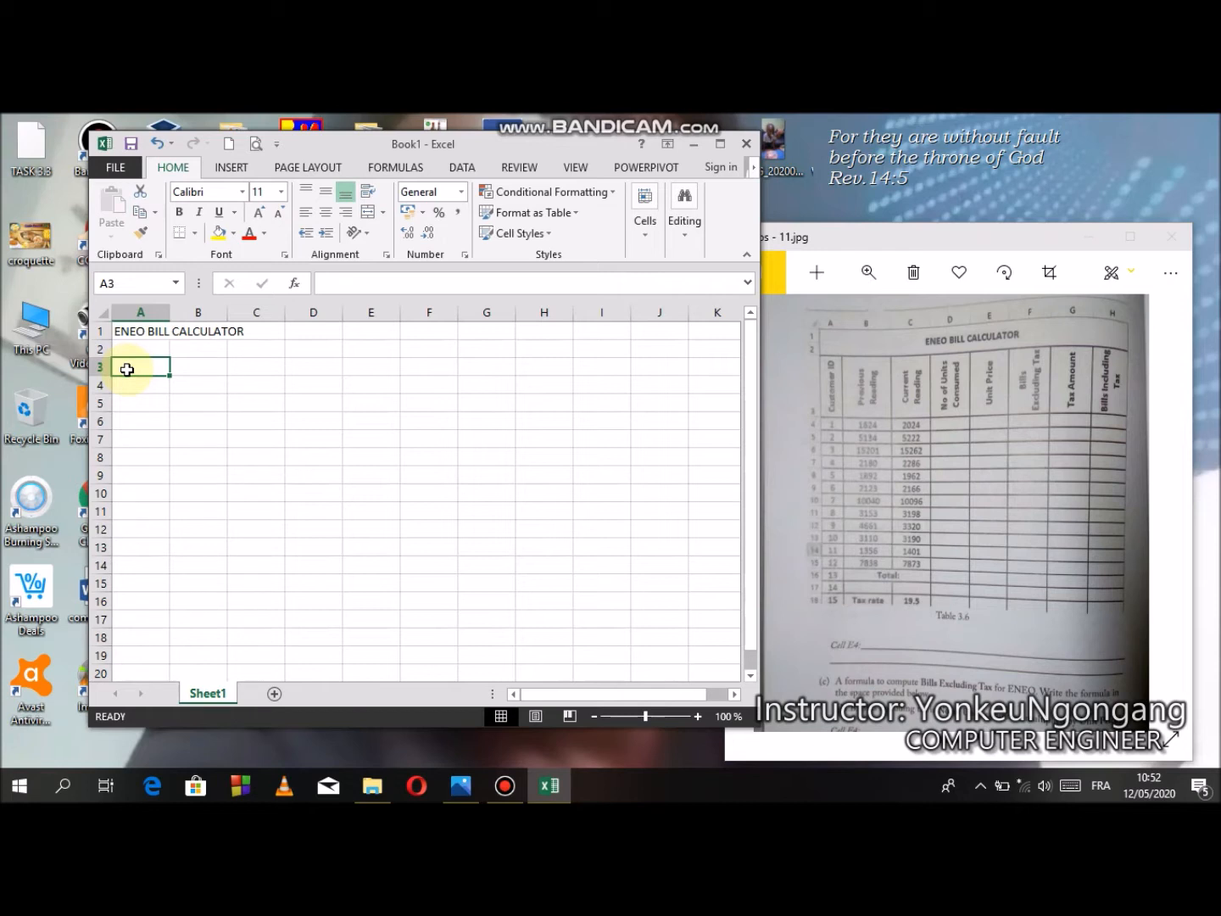
pyautogui.write('Cu')
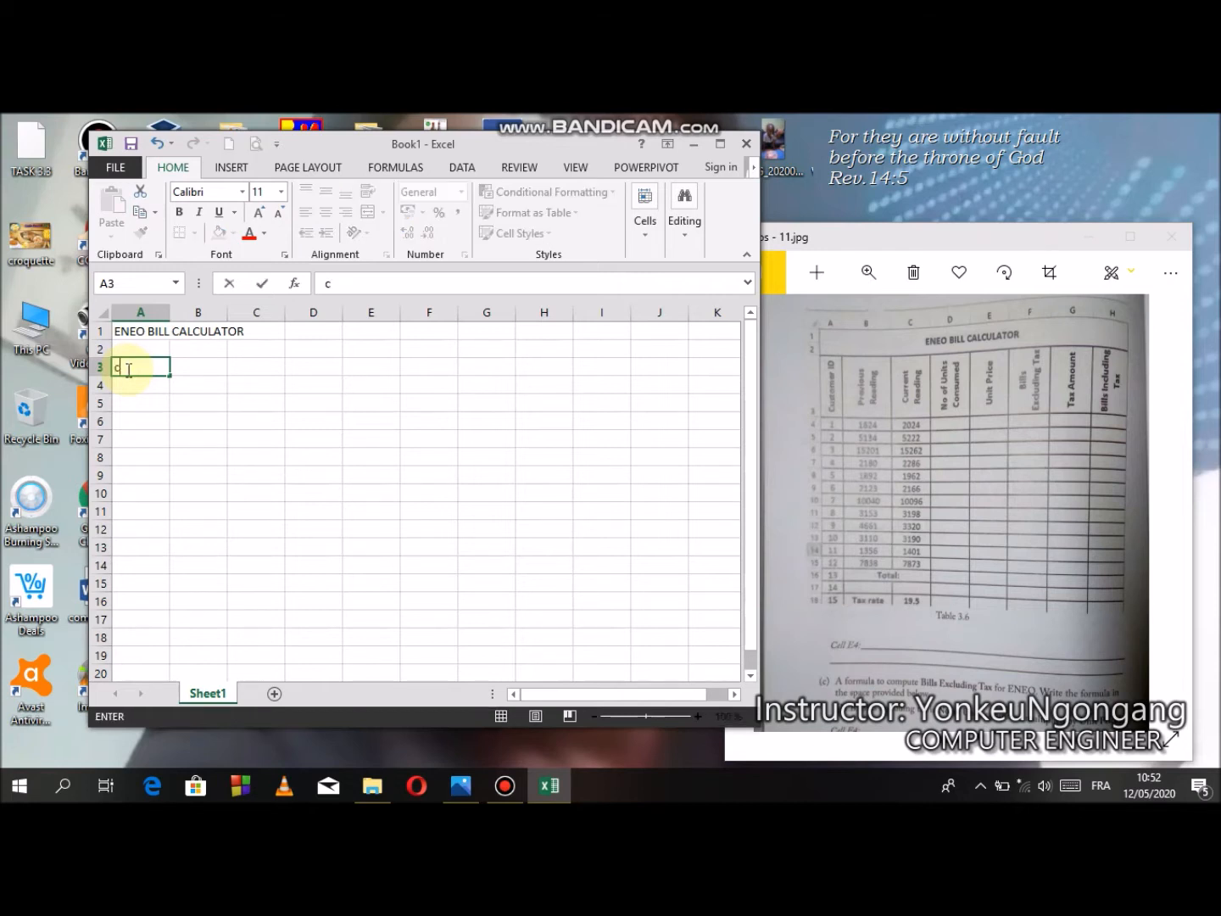
pyautogui.write('stomer ID')
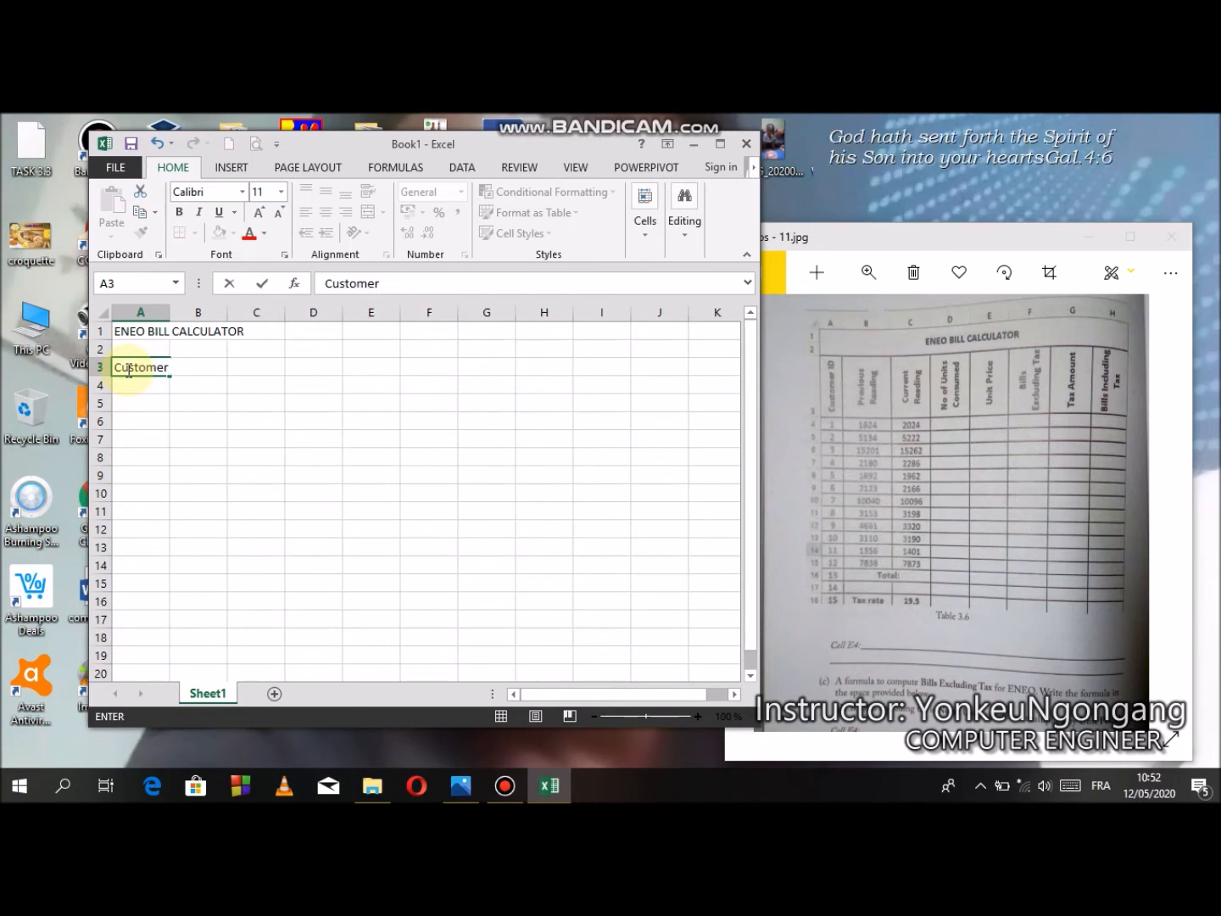
pyautogui.press('Tab')
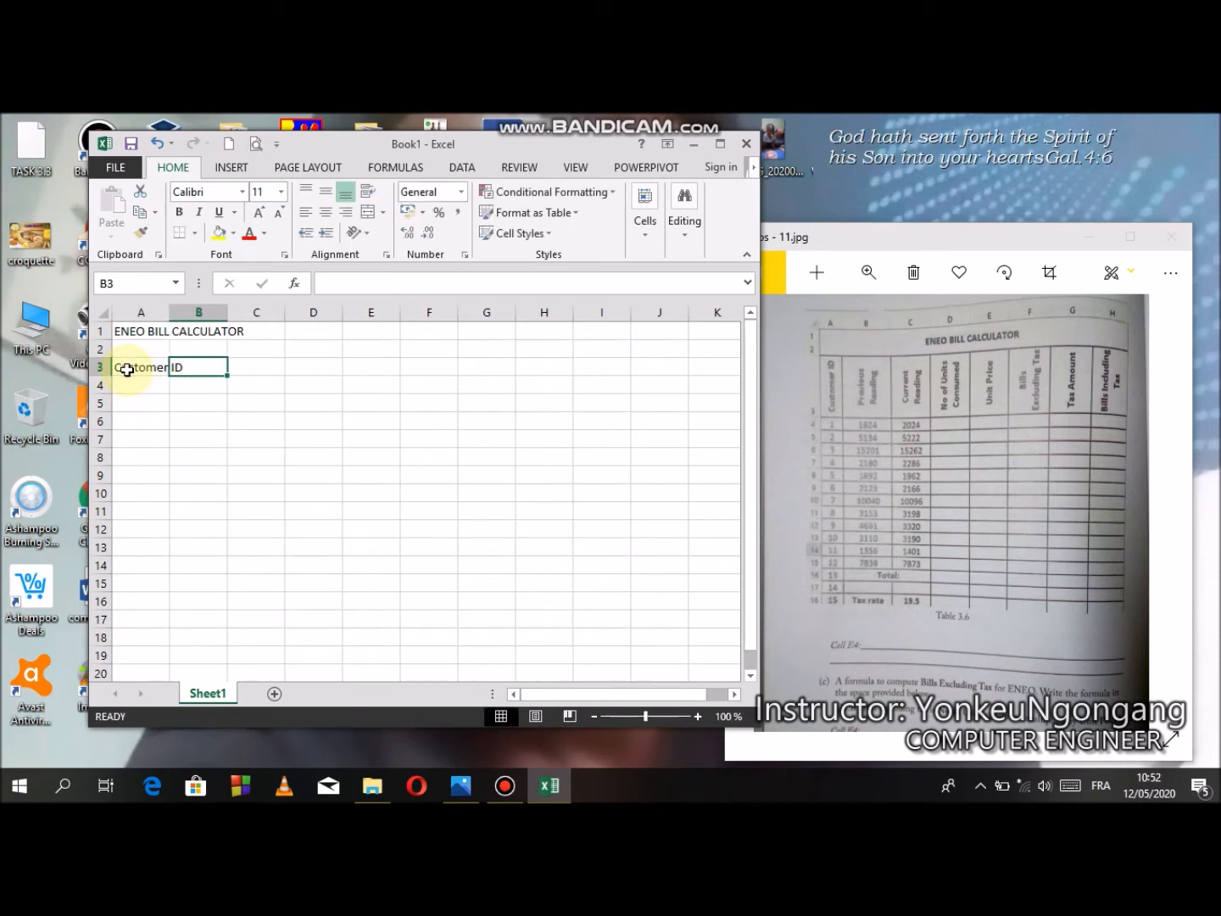
# Step: Enter the heading Previous Reading in cell B3
pyautogui.write('pr')
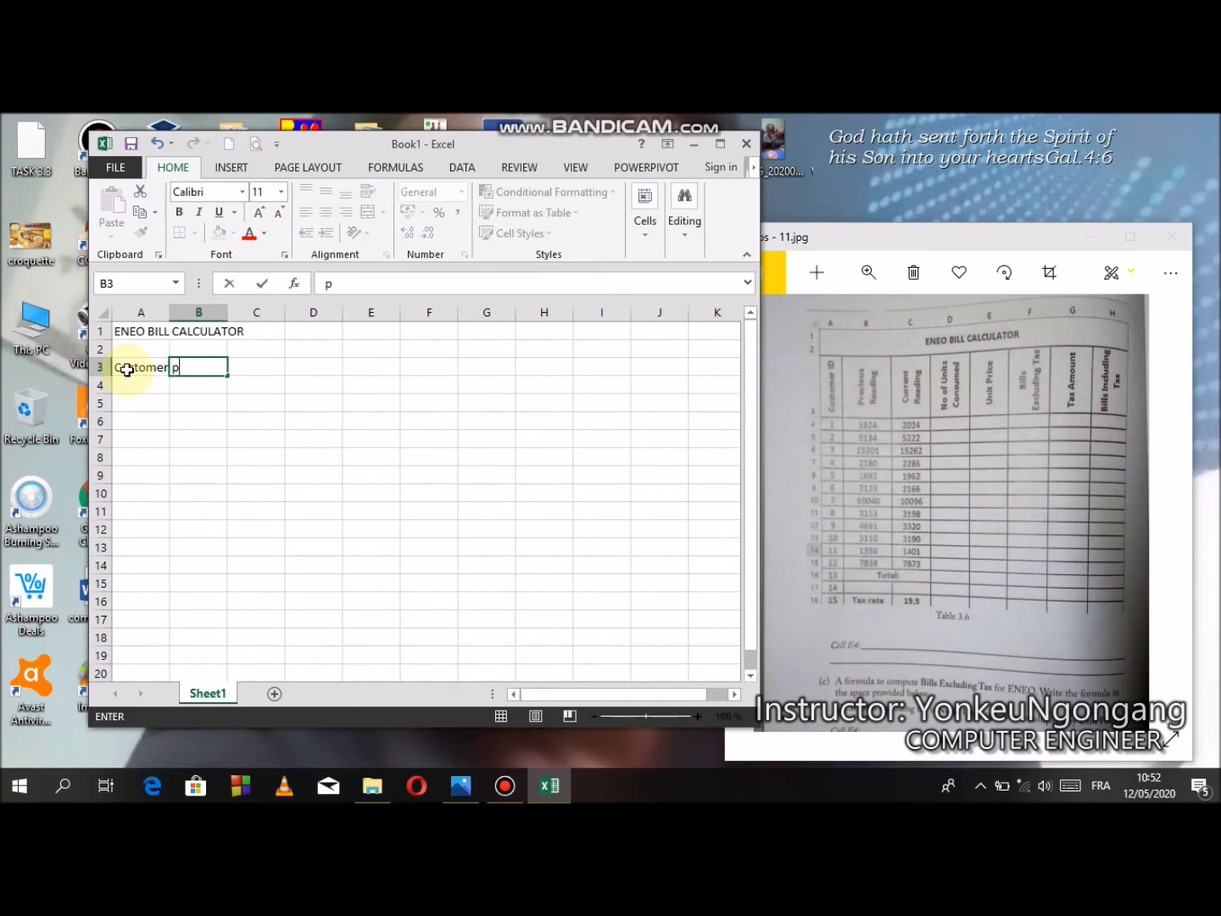
pyautogui.press('BackSpace')
pyautogui.press('BackSpace')
pyautogui.write('Previous Reading')
pyautogui.press('Tab')
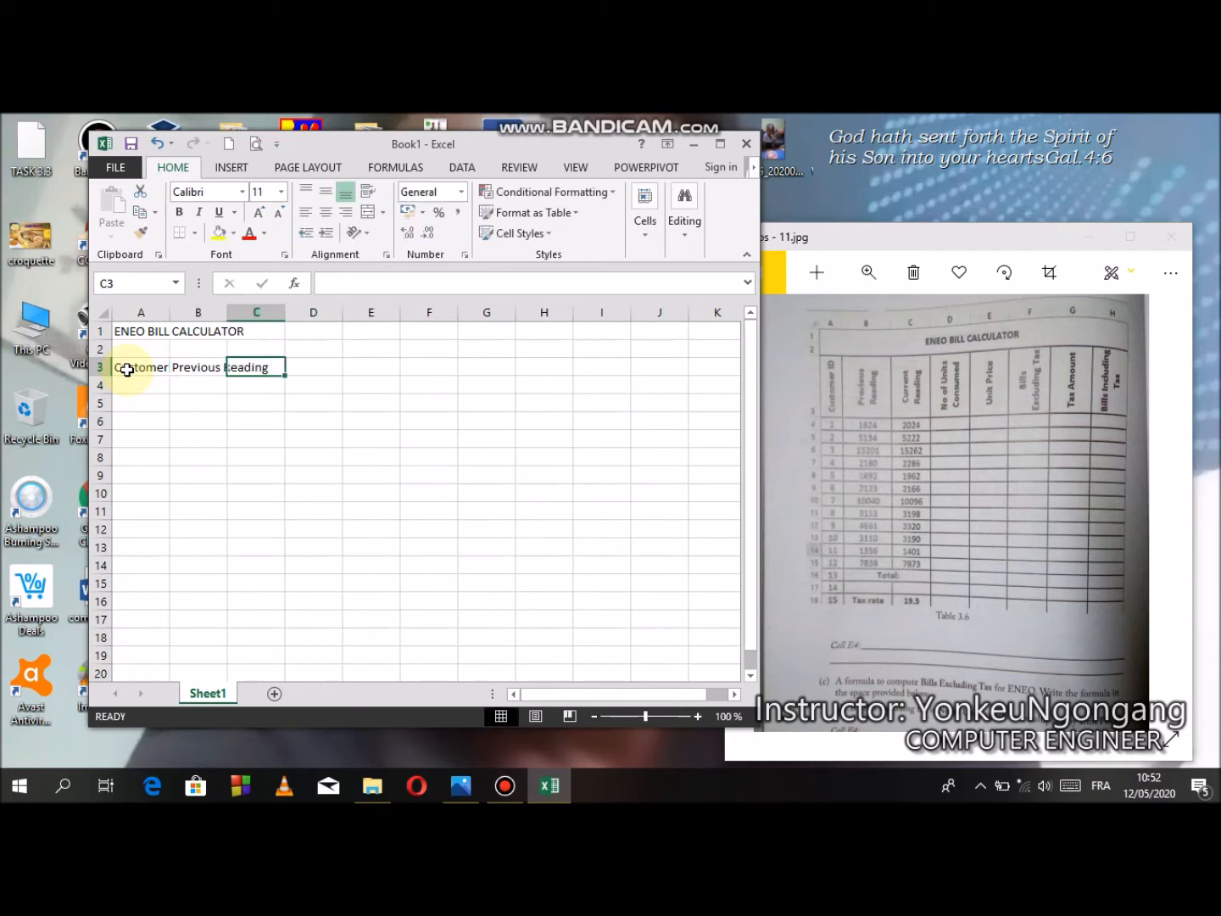
# Step: Enter the heading Current Reading in cell C3
pyautogui.write('Current')
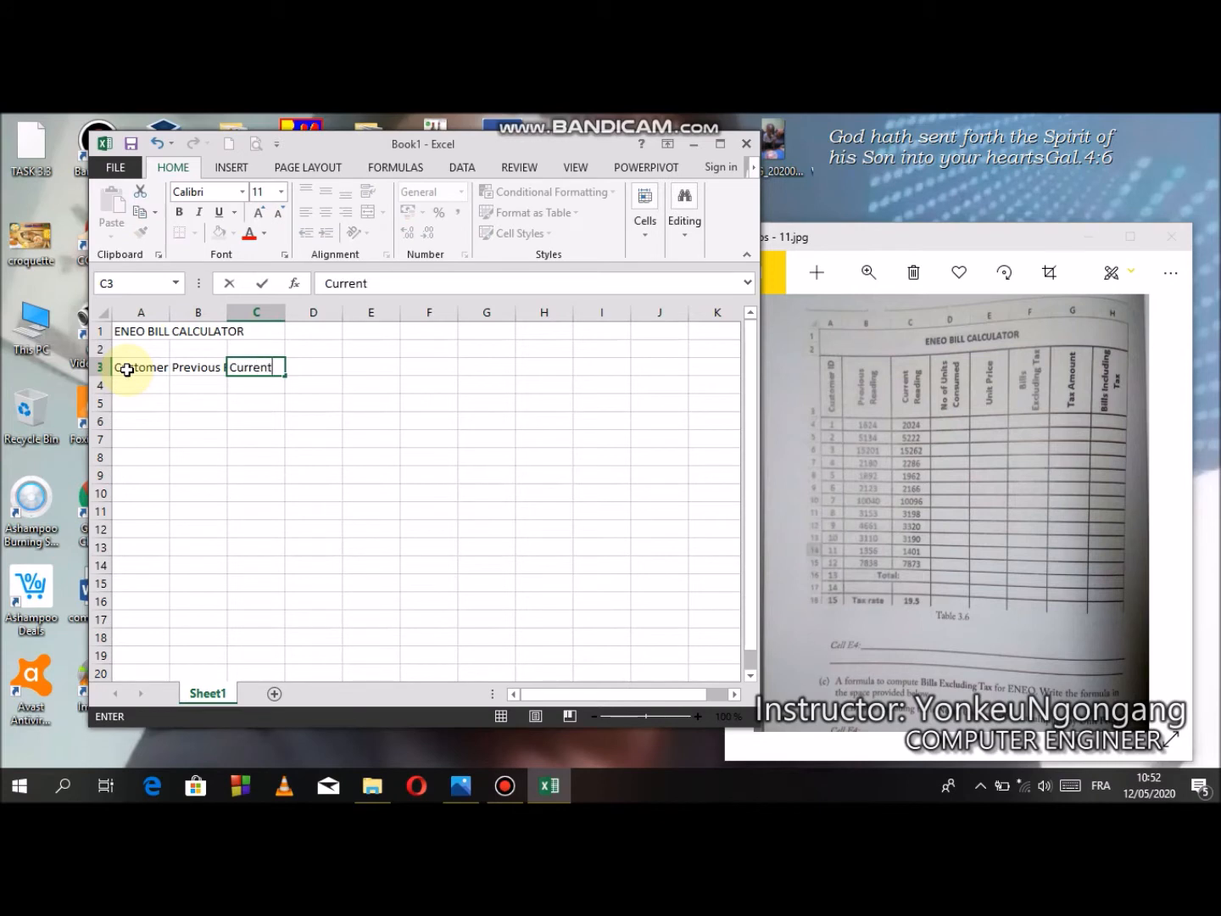
pyautogui.press('Tab')
pyautogui.press('Left')
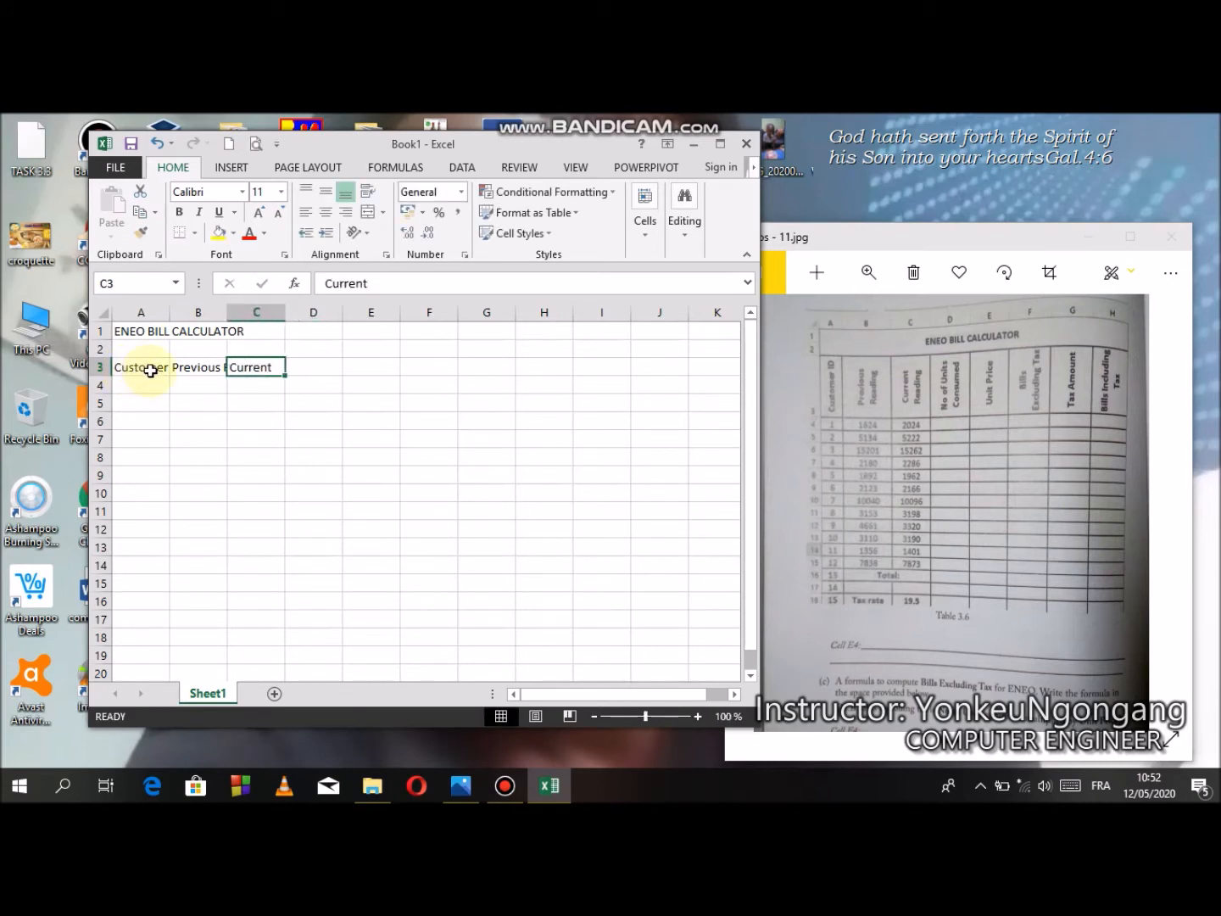
pyautogui.click(395, 285)
pyautogui.write('R')
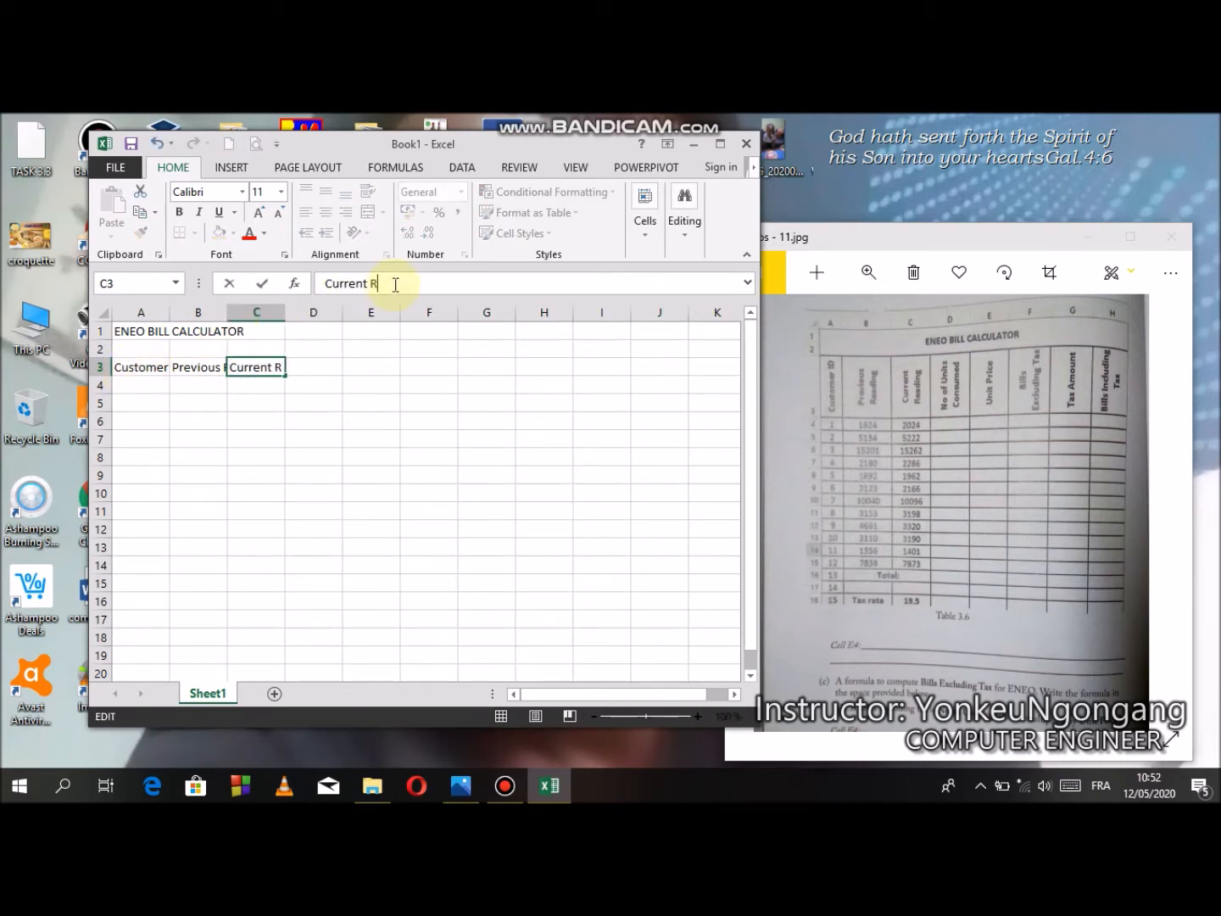
pyautogui.write('eading')
pyautogui.press('Tab')
# Step: Enter the heading No of Units Consumed in cell D3
pyautogui.write('No of')
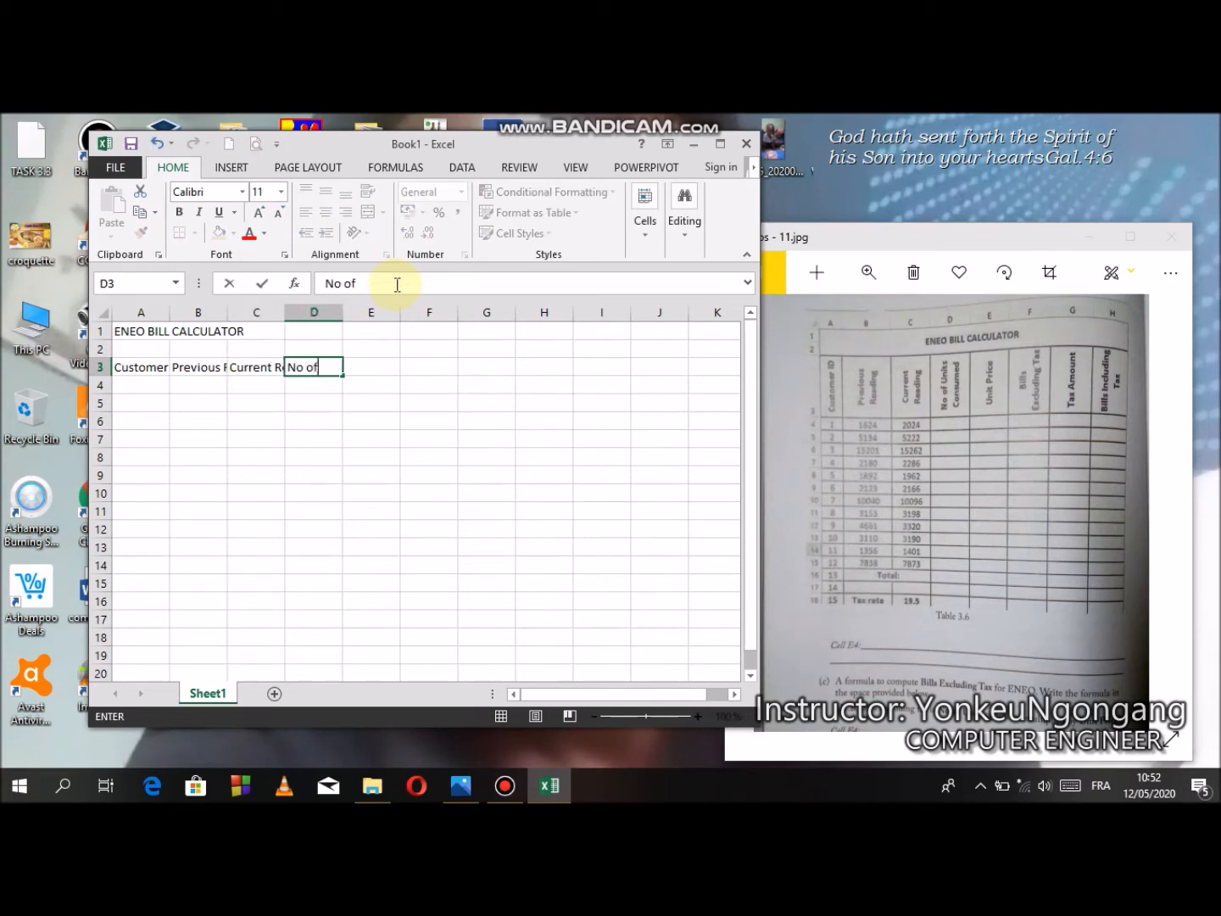
pyautogui.write(' Units Consued')
pyautogui.press('BackSpace')
pyautogui.press('BackSpace')
pyautogui.write('med')
pyautogui.press('Tab')
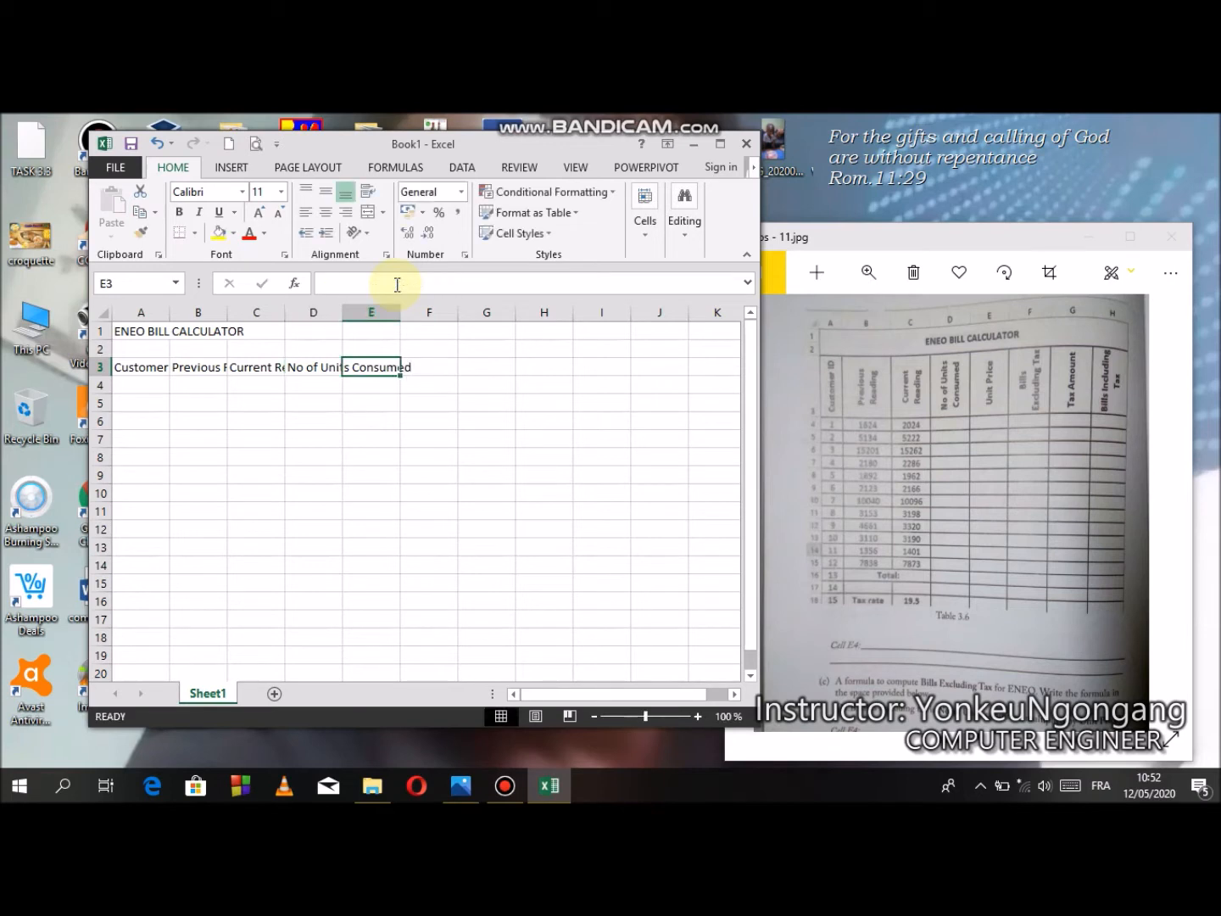
# Step: Enter the heading Unit Price in cell E3
pyautogui.write('Unit')
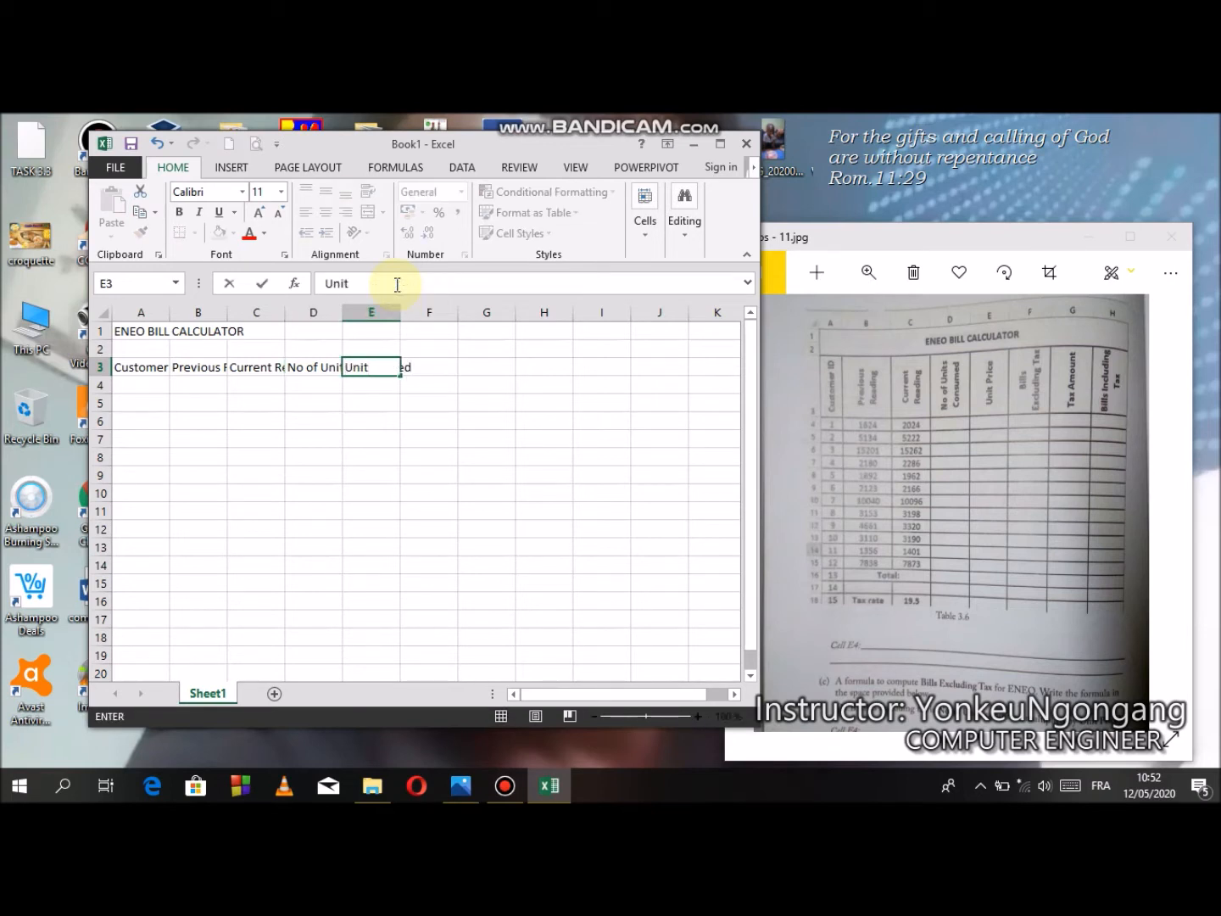
pyautogui.write(' PRIC')
pyautogui.press('BackSpace')
pyautogui.press('BackSpace')
pyautogui.press('BackSpace')
pyautogui.write('rice')
pyautogui.press('Tab')
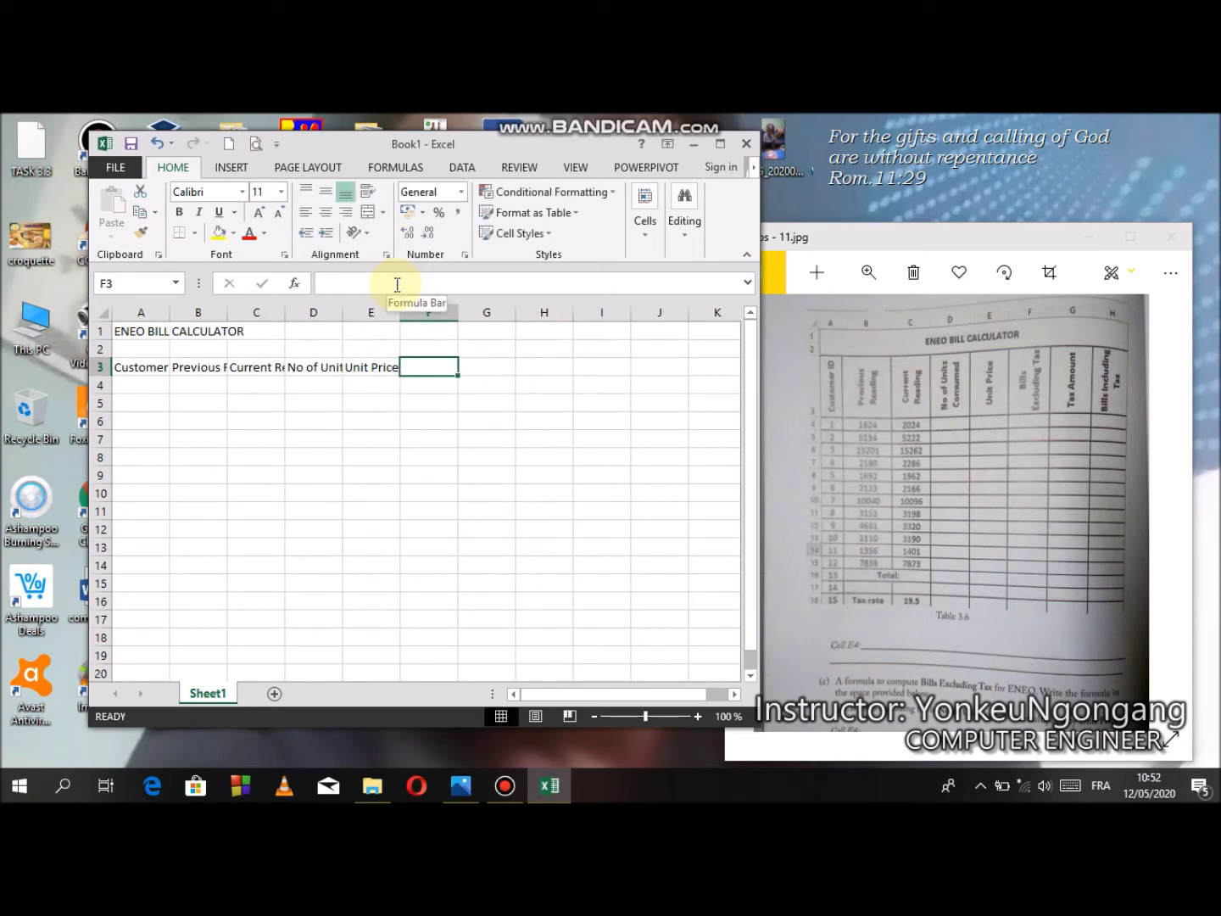
# Step: Enter the heading Bills Excluding Tax in cell F3
pyautogui.write('Bills ')
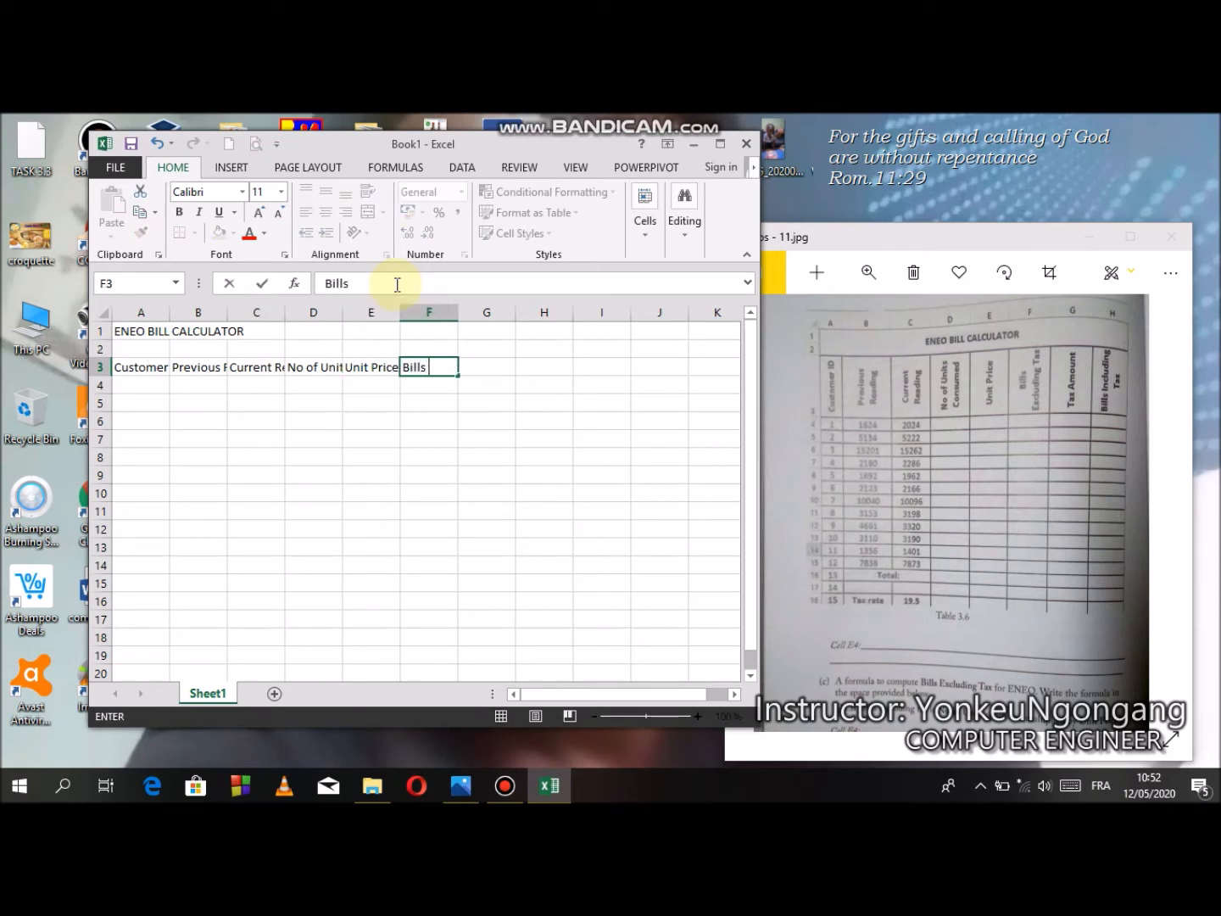
pyautogui.write('Excluding Tax')
pyautogui.press('Tab')
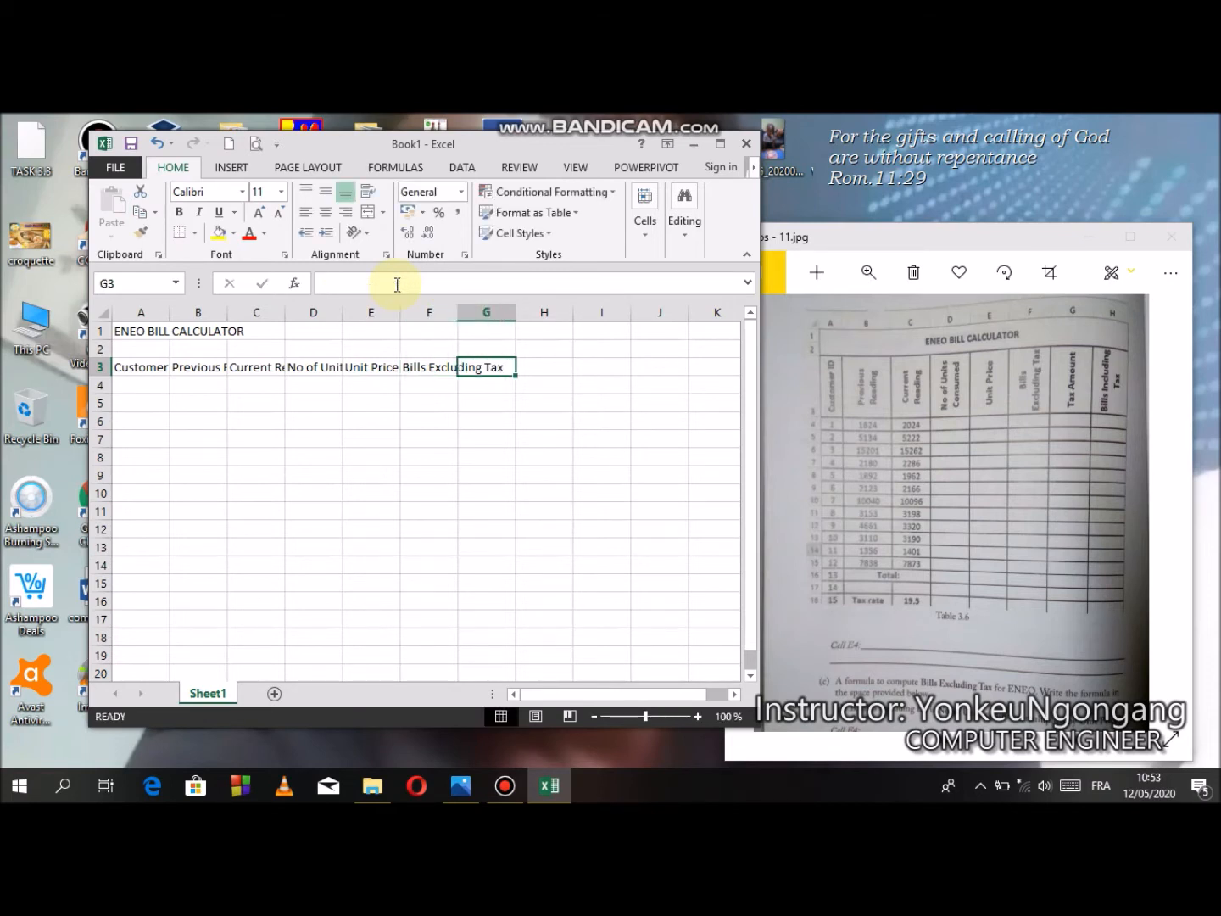
# Step: Enter the heading Tax Amount in cell G3
pyautogui.write('T')
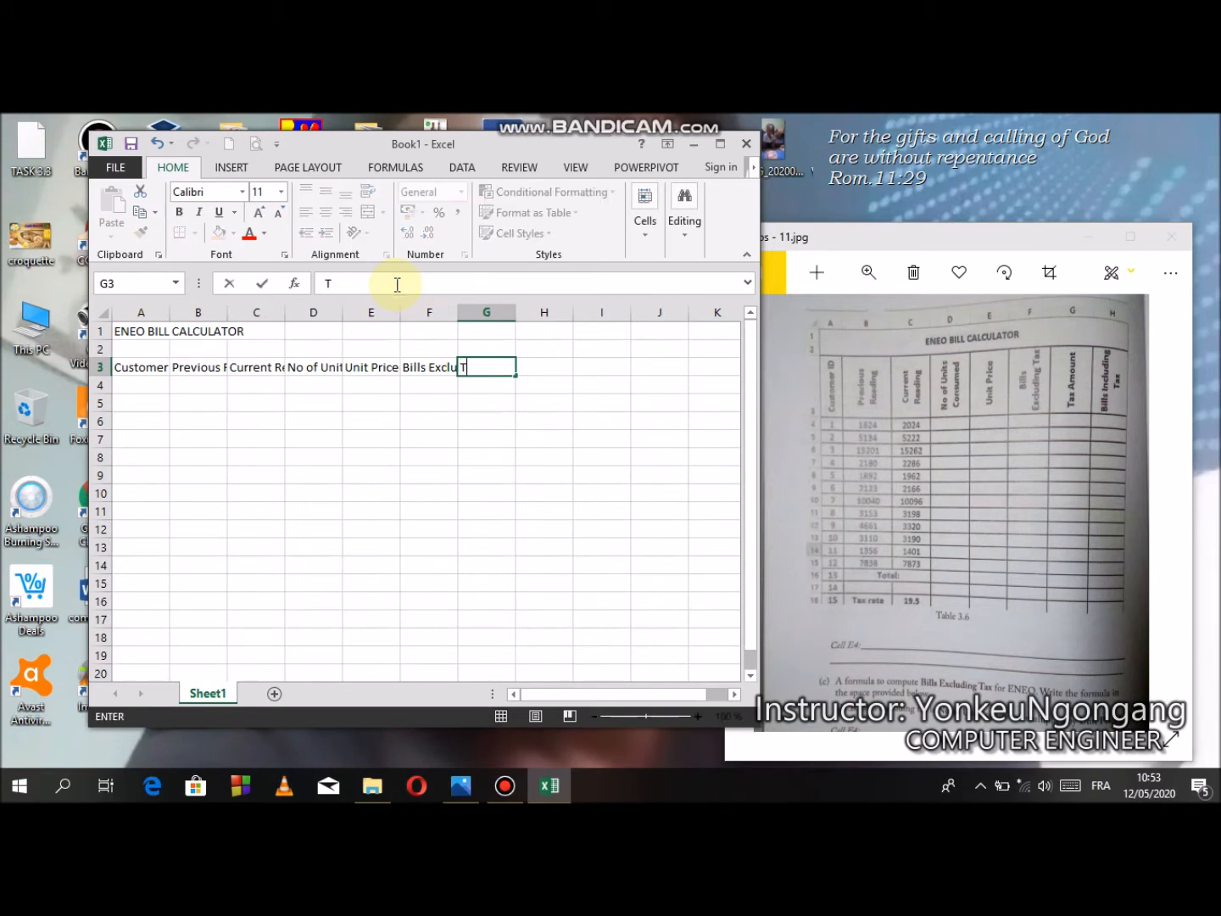
pyautogui.write('ax Amount')
pyautogui.press('Tab')
# Step: Enter the heading Bills Including Tax in cell H3
pyautogui.write('V')
pyautogui.press('BackSpace')
pyautogui.write('B')
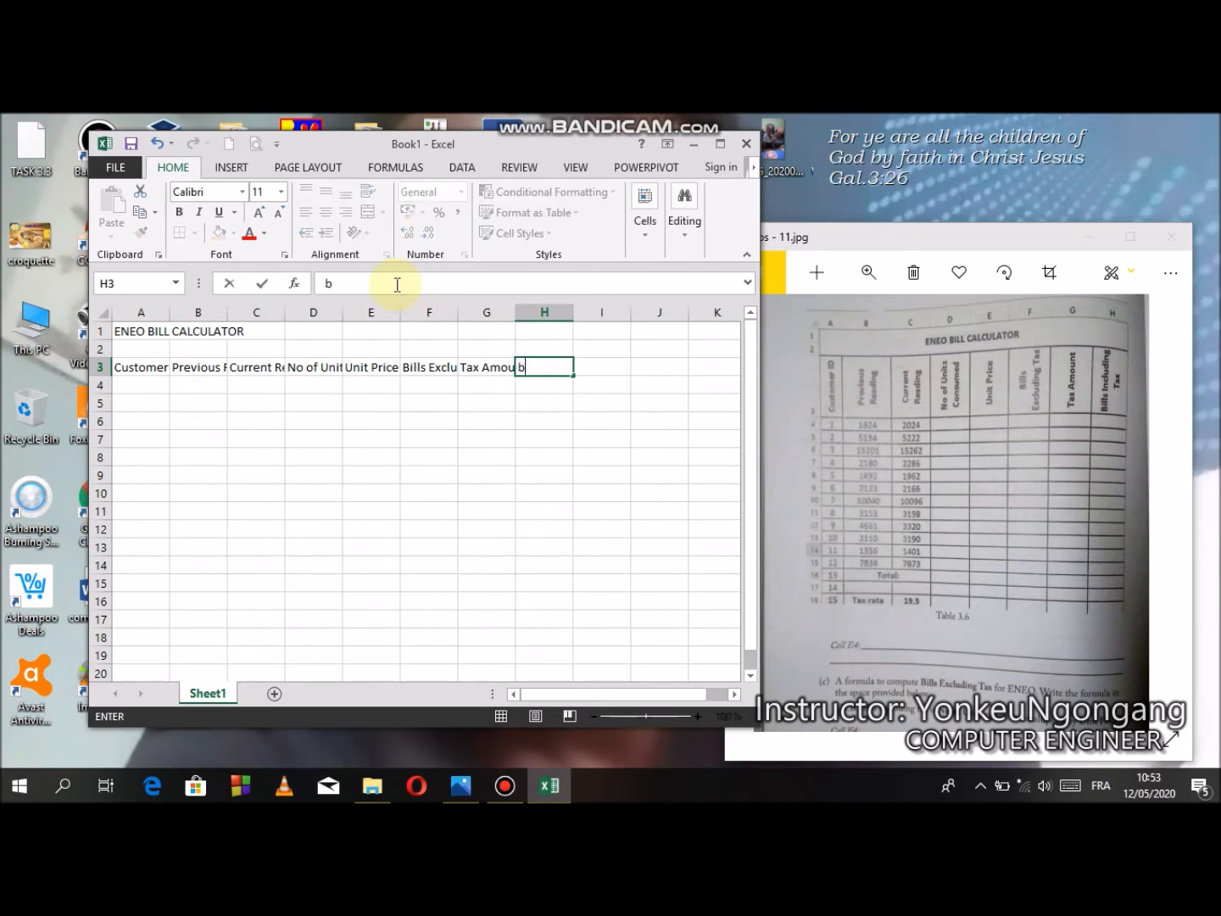
pyautogui.write('ills')
pyautogui.write(' In')
pyautogui.write('cluding ')
pyautogui.write('Ta')
pyautogui.press('BackSpace')
pyautogui.write('ax')
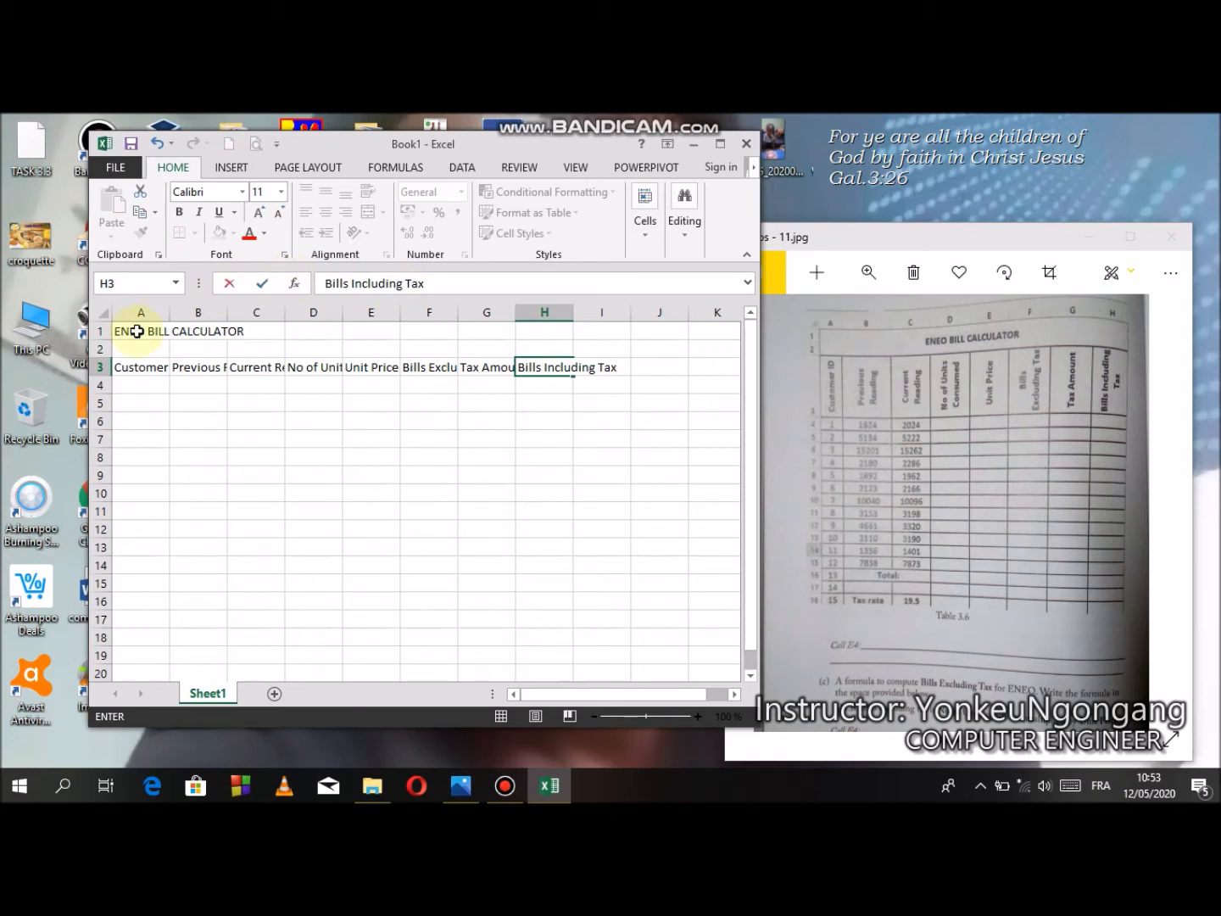
pyautogui.click(417, 370)
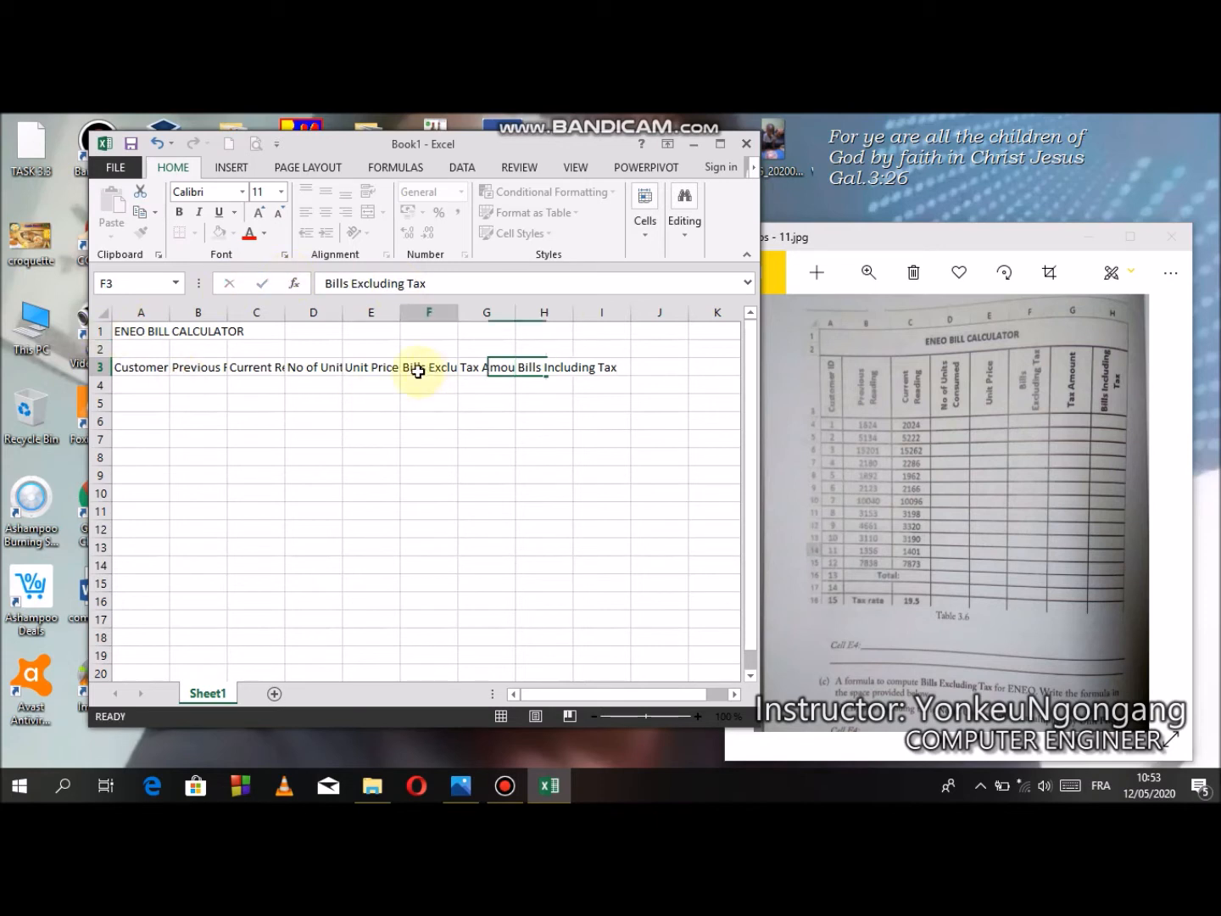
# Step: Number the Customer ID column in A4:A18, starting with 1 in A4 and filling the formula =A4+1 from A5 down
pyautogui.click(142, 384)
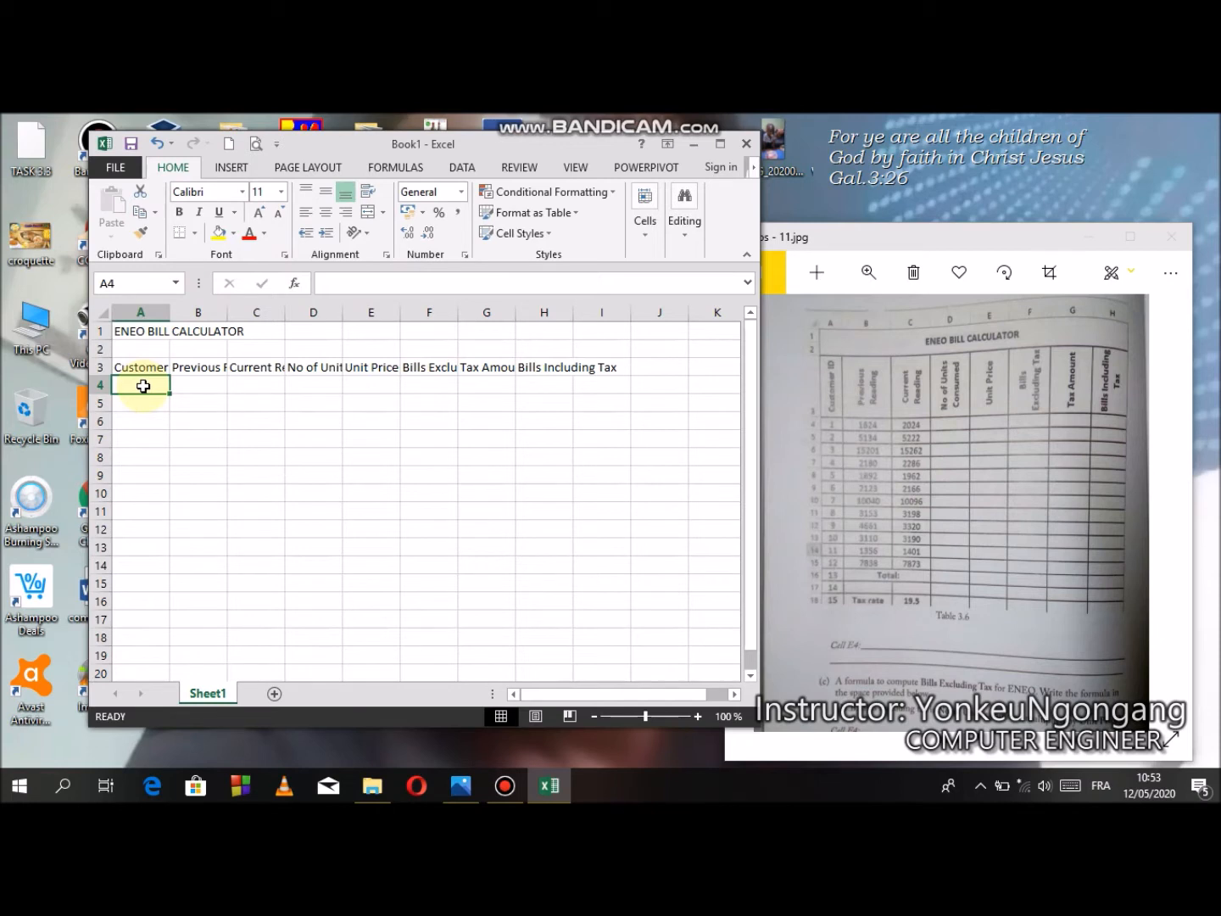
pyautogui.write('1')
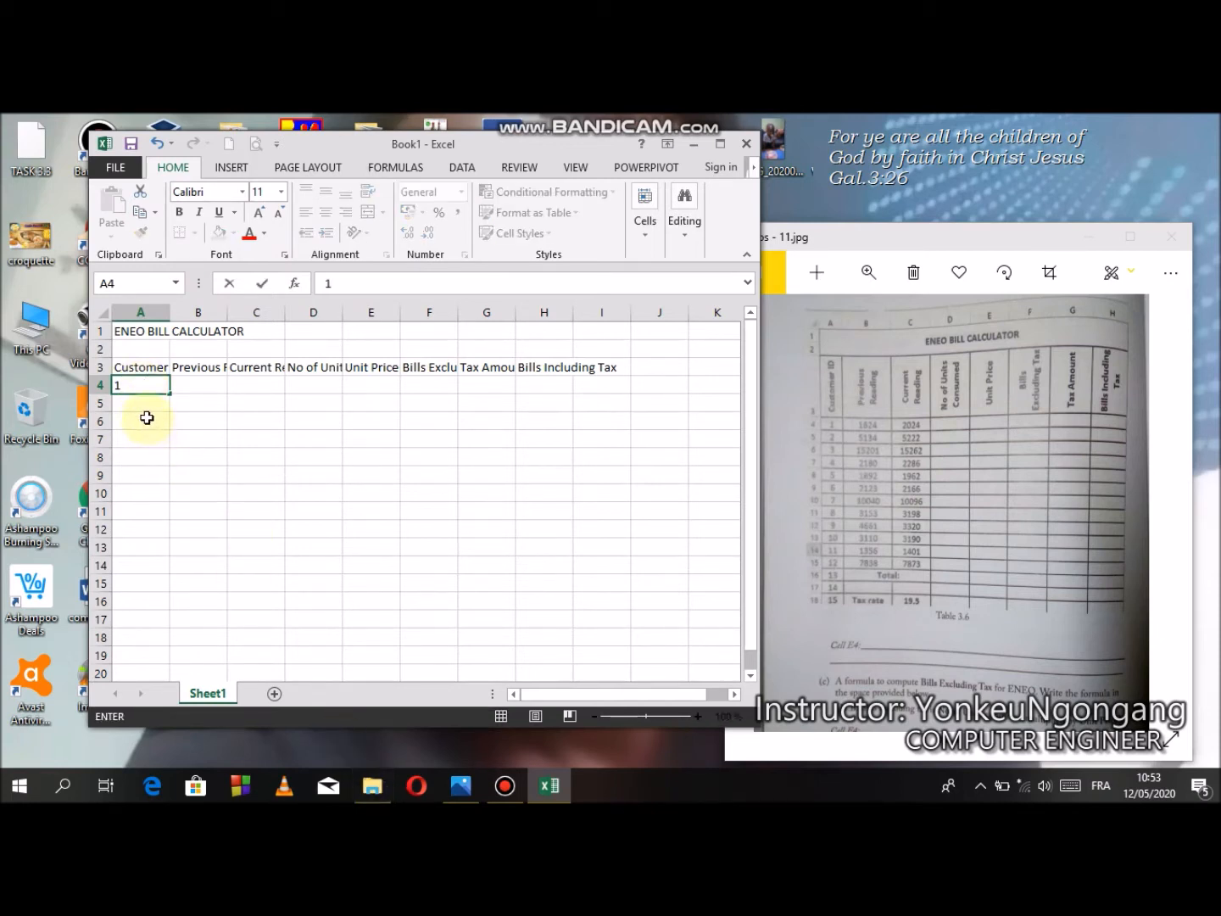
pyautogui.click(139, 405)
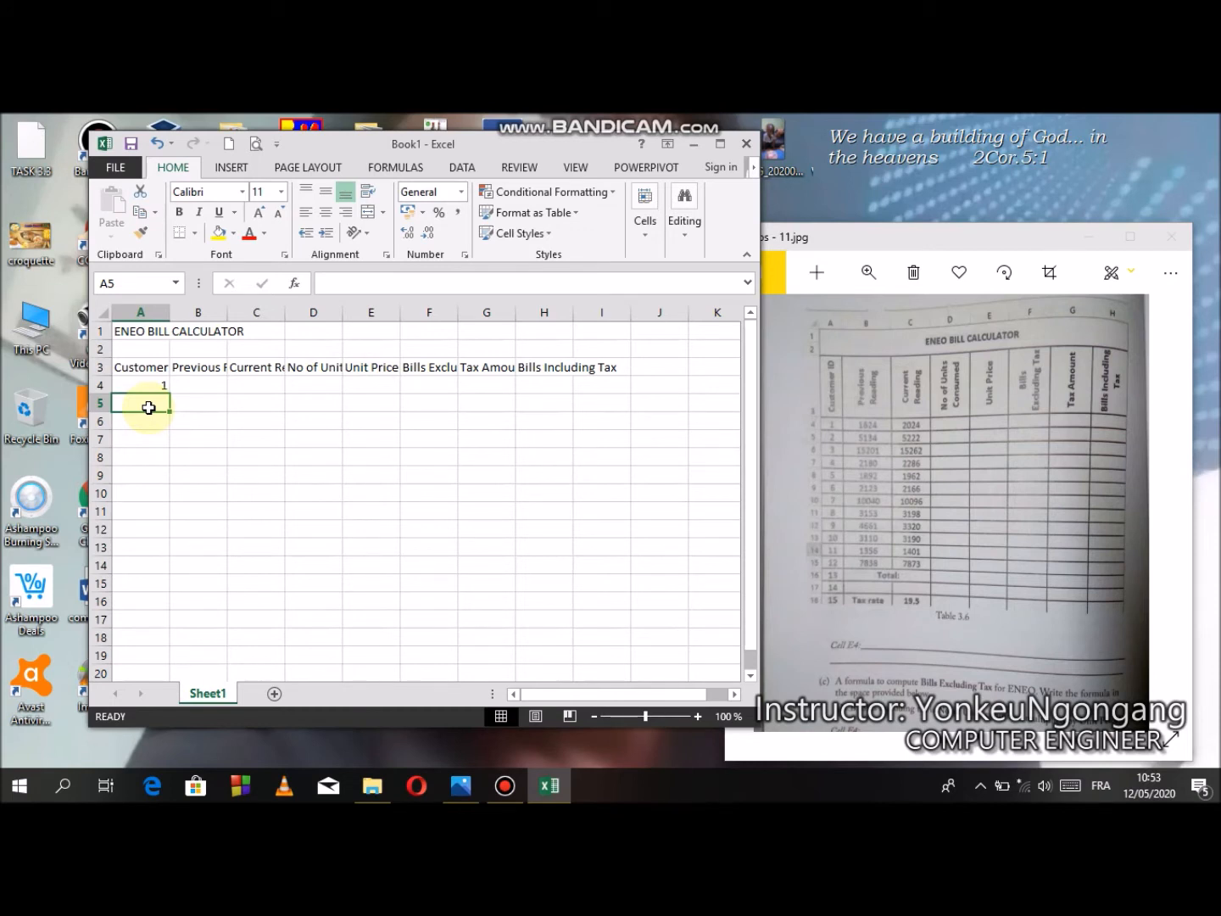
pyautogui.write('=')
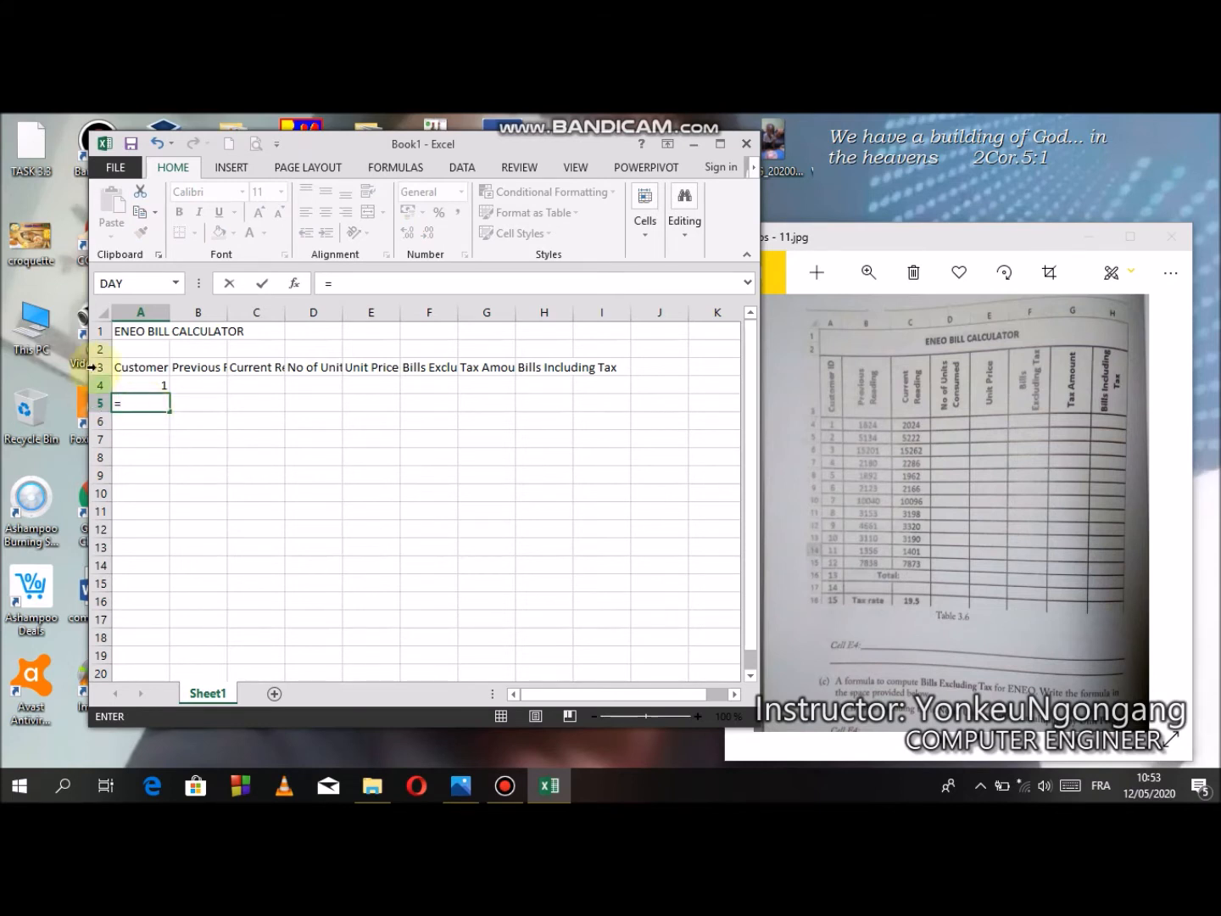
pyautogui.click(148, 384)
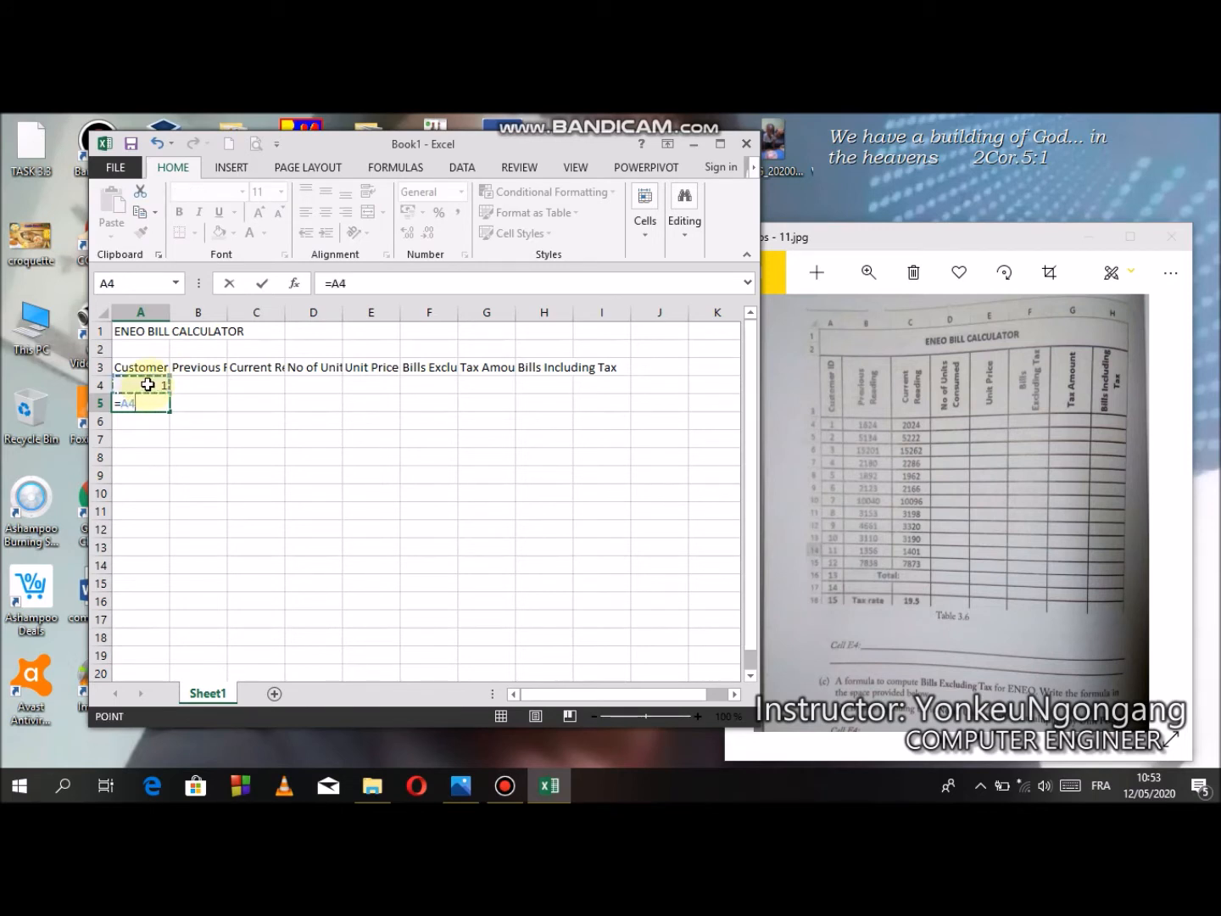
pyautogui.write('+1')
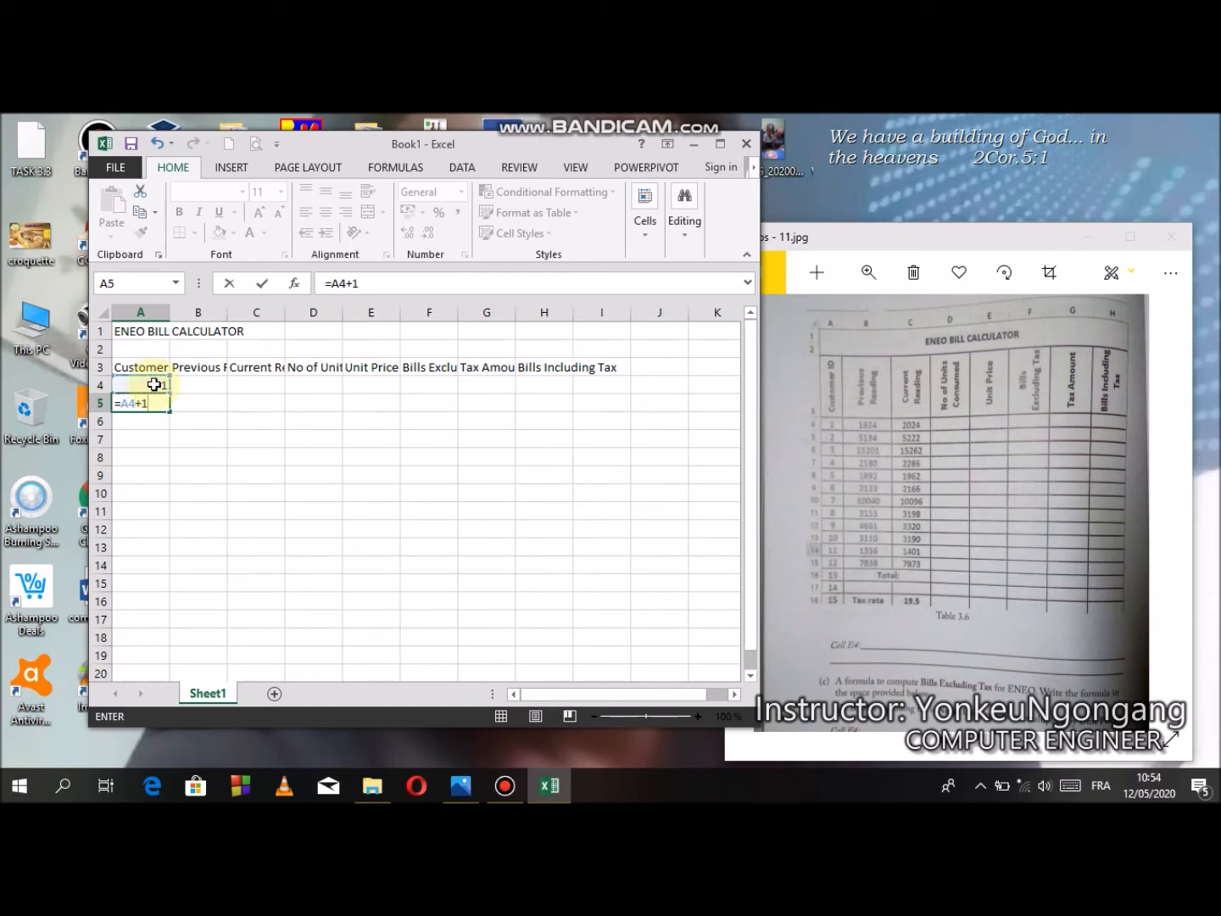
pyautogui.press('Return')
pyautogui.click(157, 402)
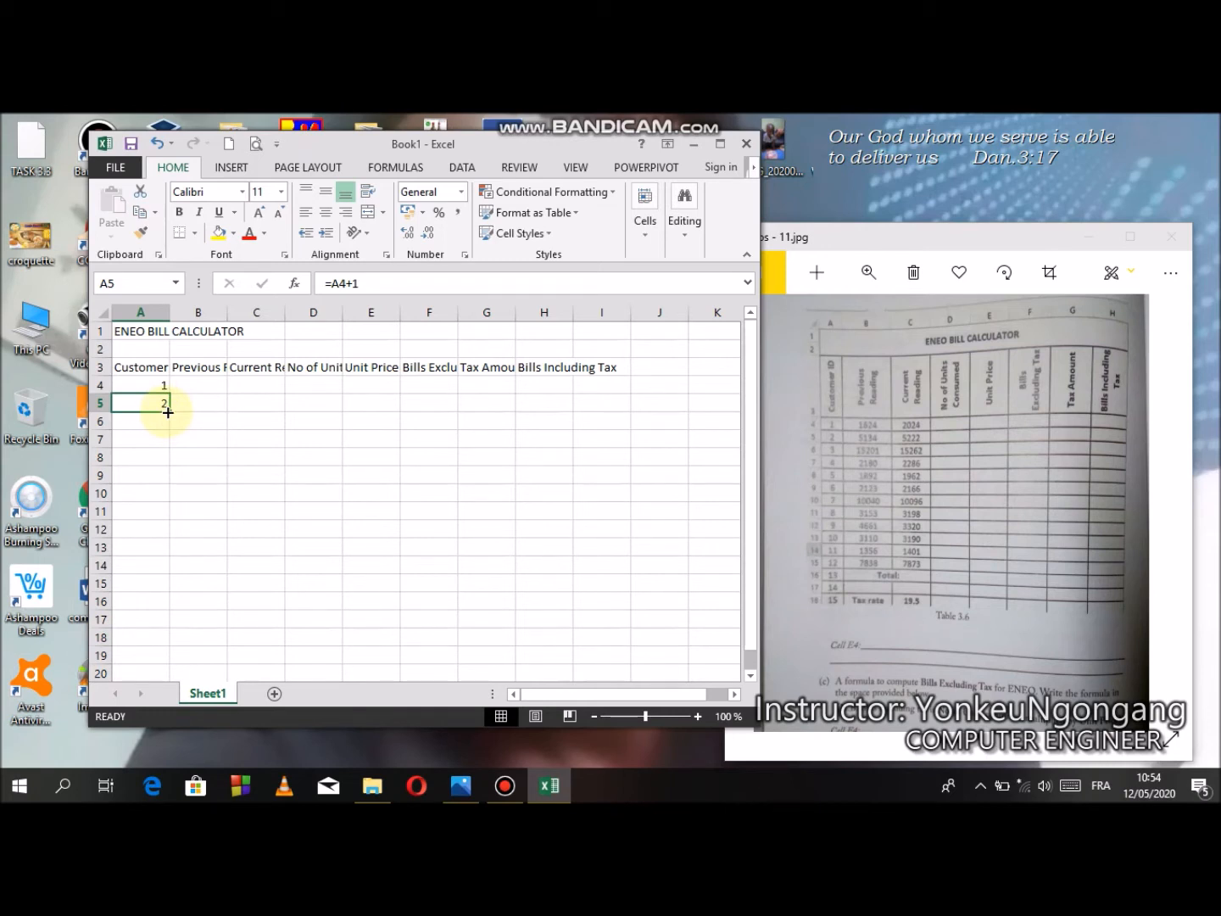
pyautogui.moveTo(168, 412); pyautogui.dragTo(138, 639)
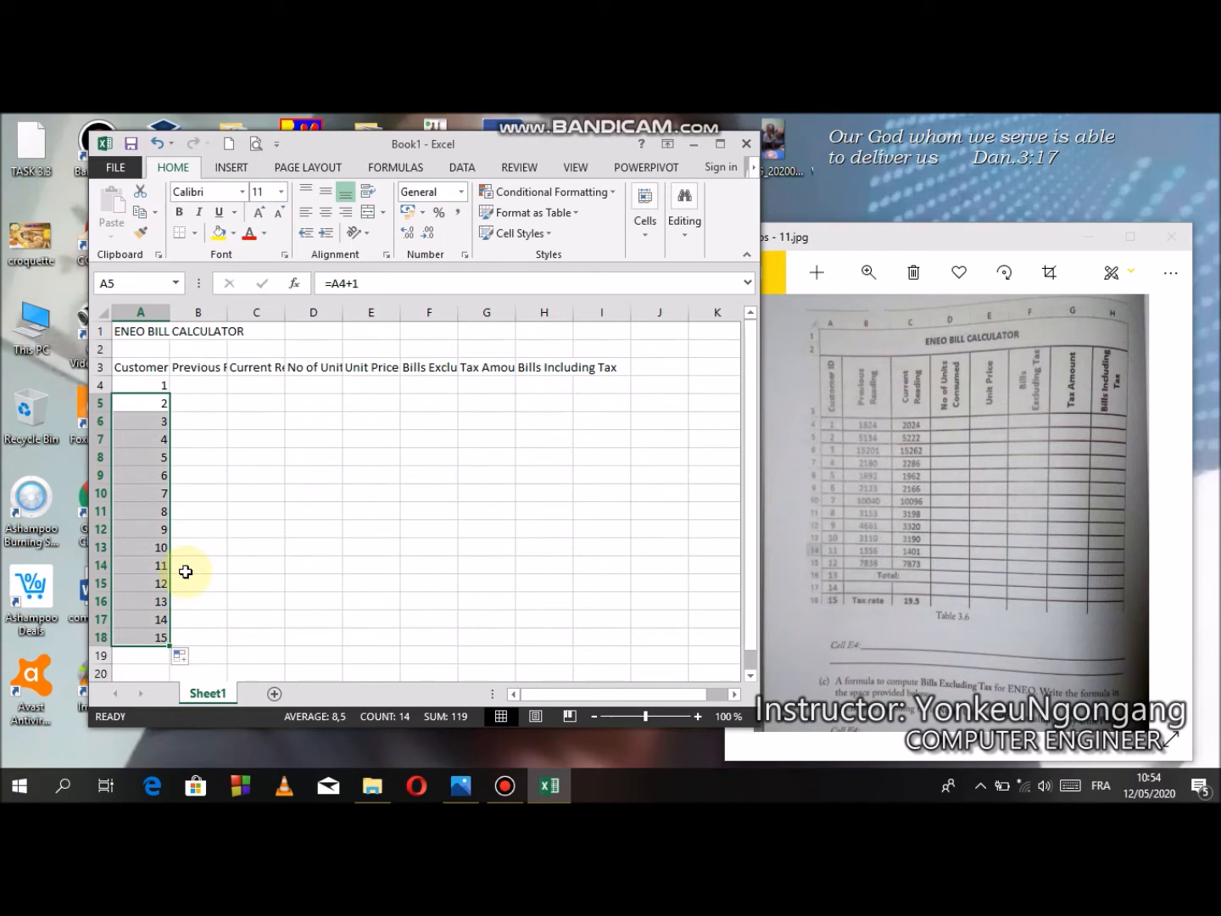
# Step: Enter the previous readings 1624, 5134 and 15201 in cells B4 to B6
pyautogui.click(208, 388)
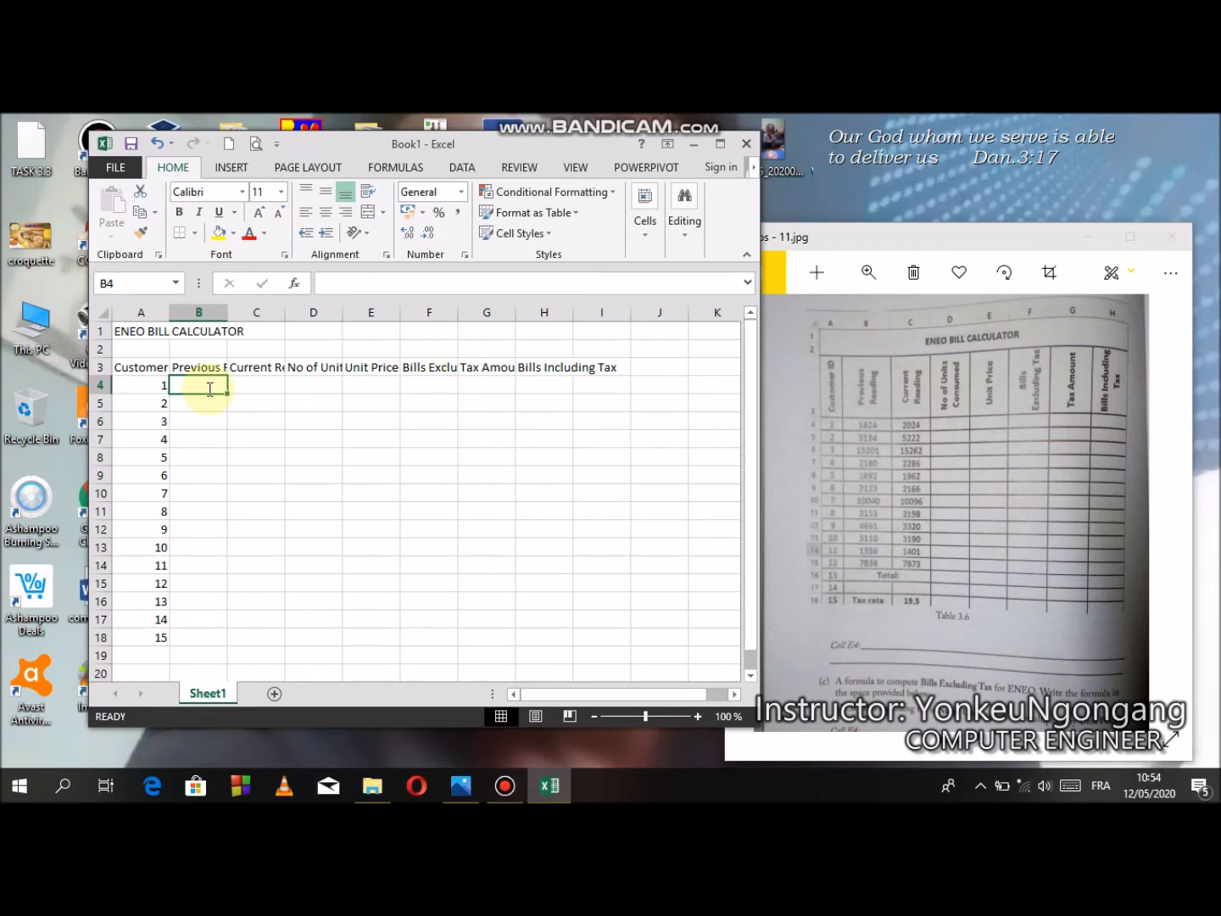
pyautogui.write('164')
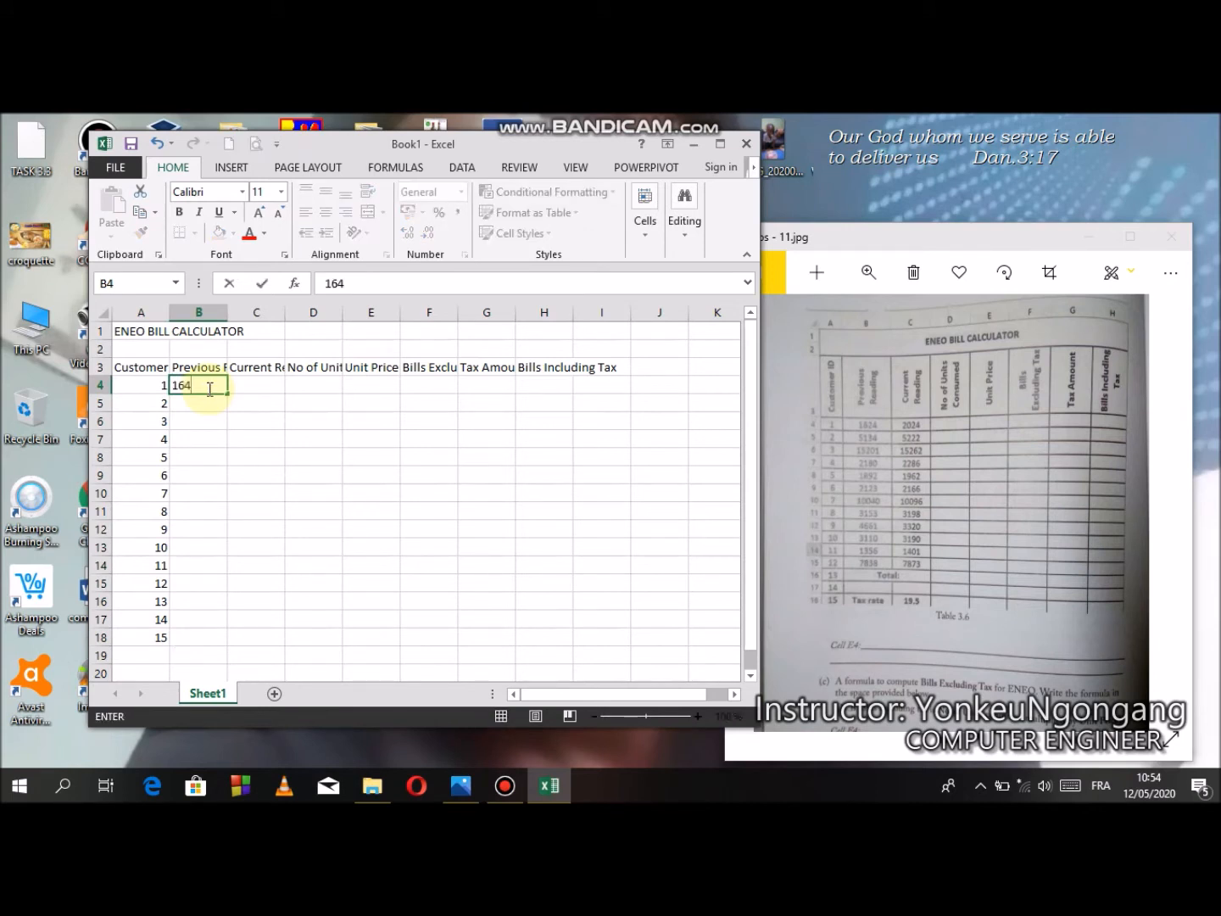
pyautogui.press('BackSpace')
pyautogui.write('24')
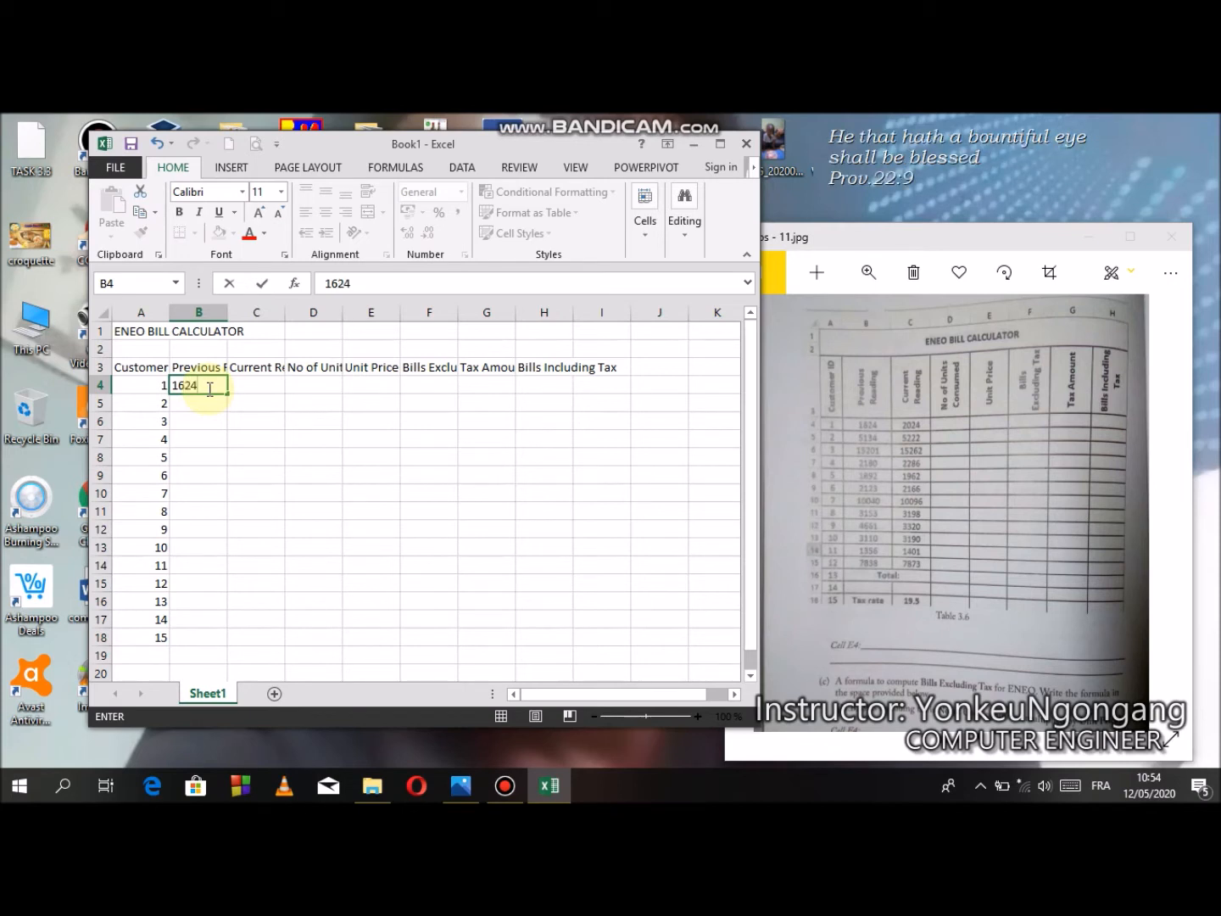
pyautogui.press('Return')
pyautogui.write('5134')
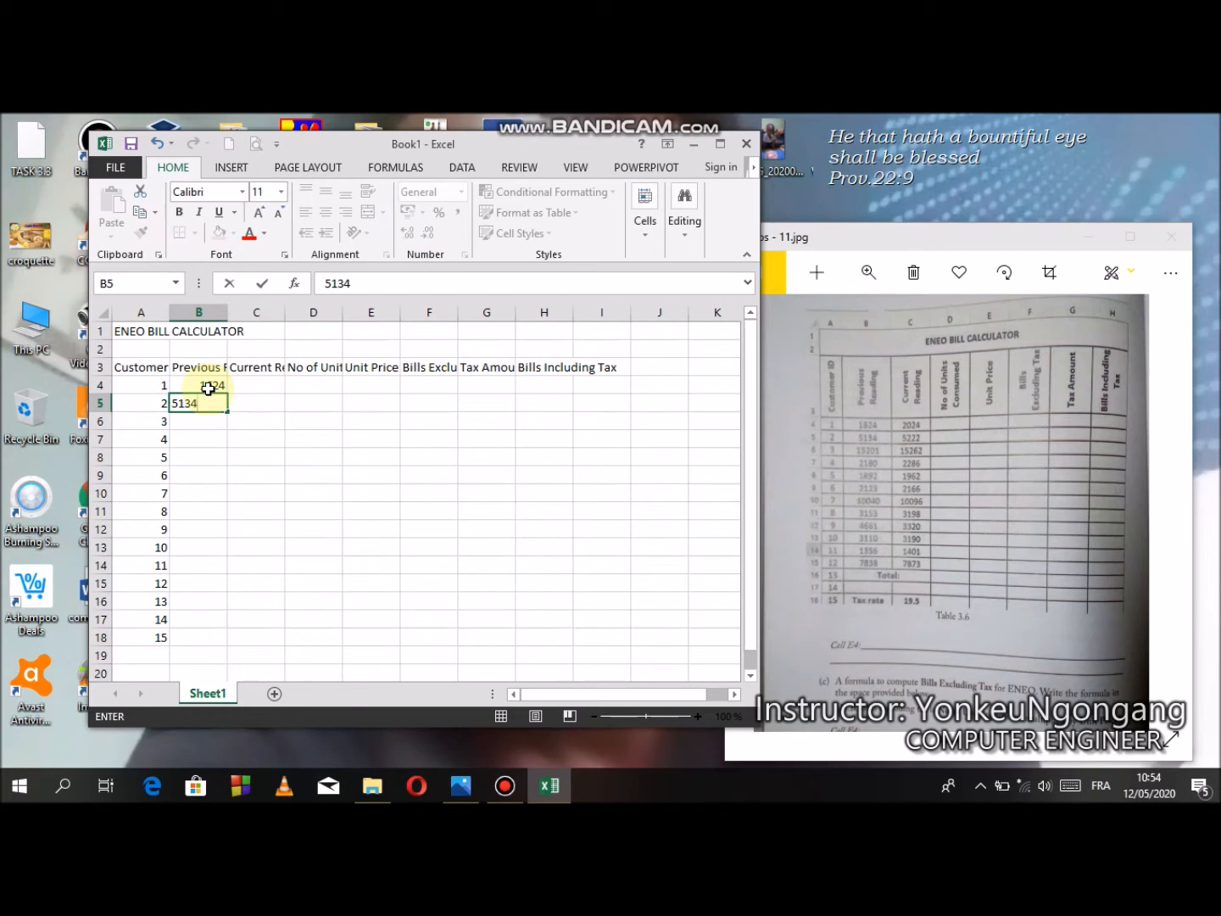
pyautogui.press('Return')
pyautogui.write('15201')
pyautogui.press('Return')
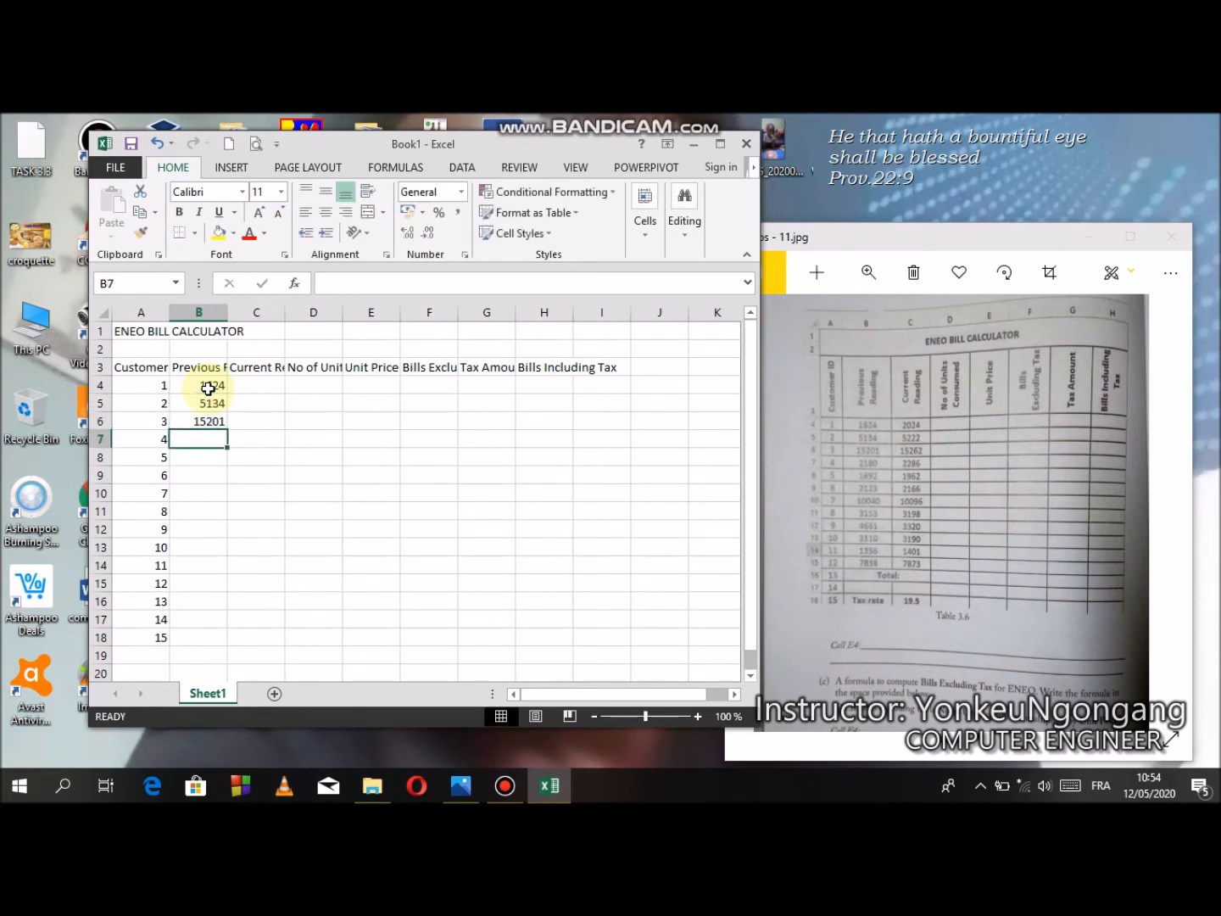
# Step: Enter the previous readings 2180, 1892 and 2123 in cells B7 to B9
pyautogui.write('2180')
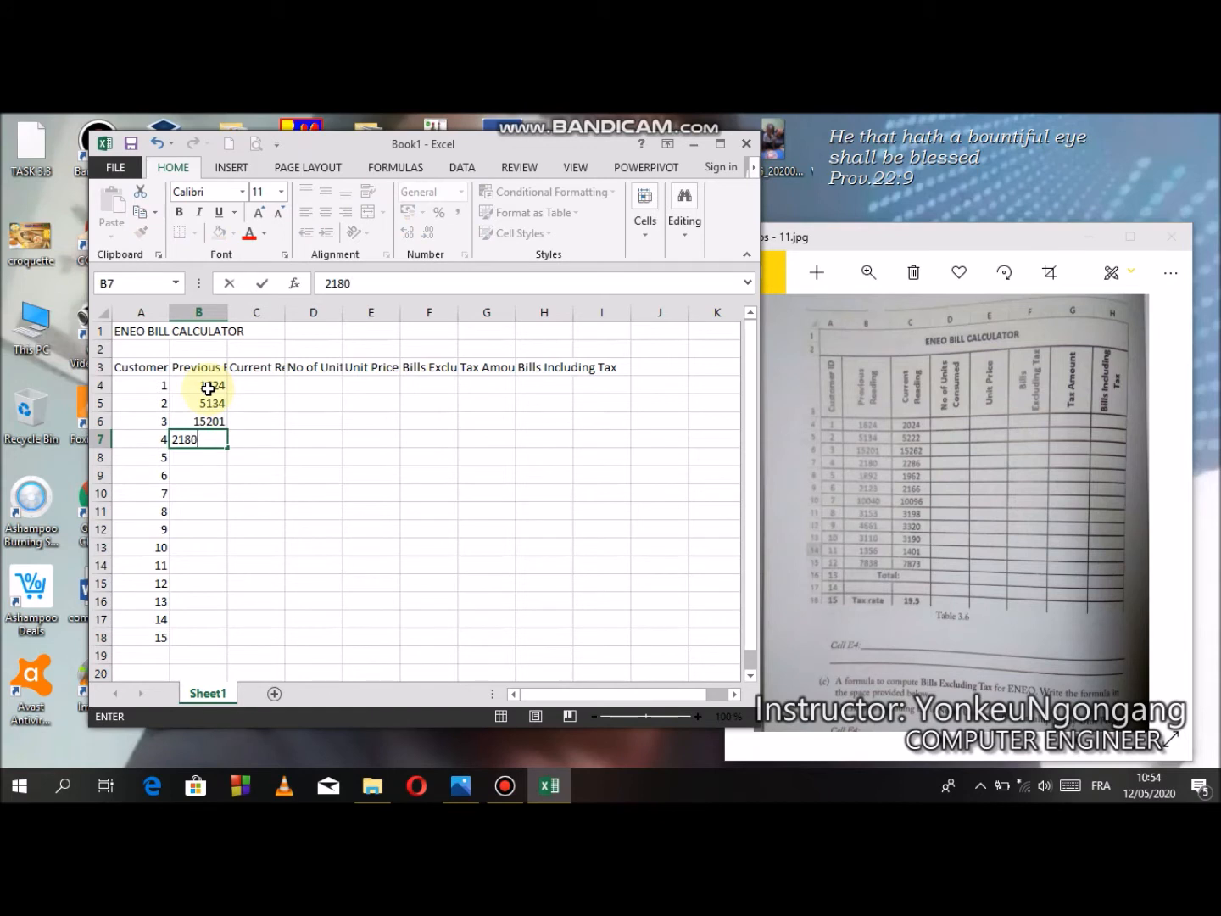
pyautogui.press('Return')
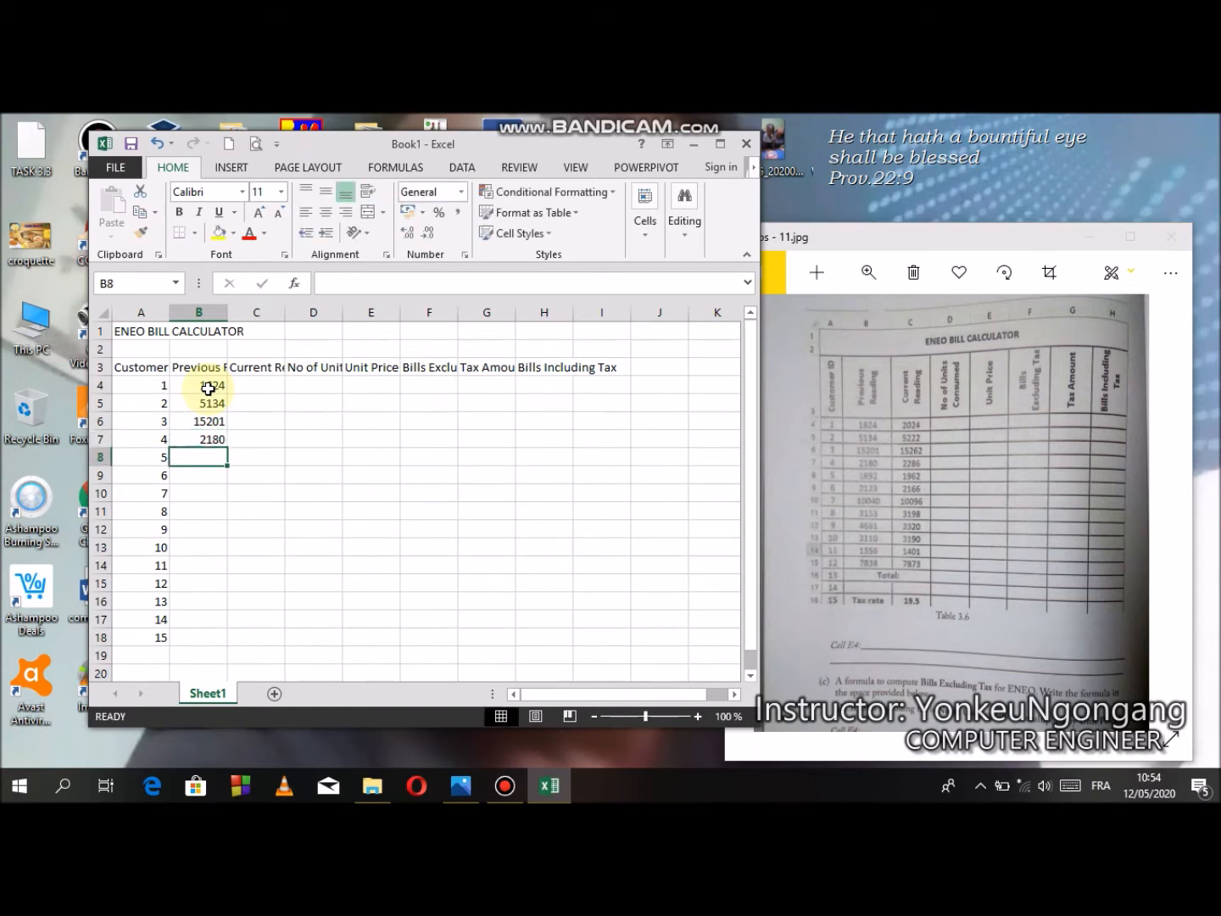
pyautogui.write('1892')
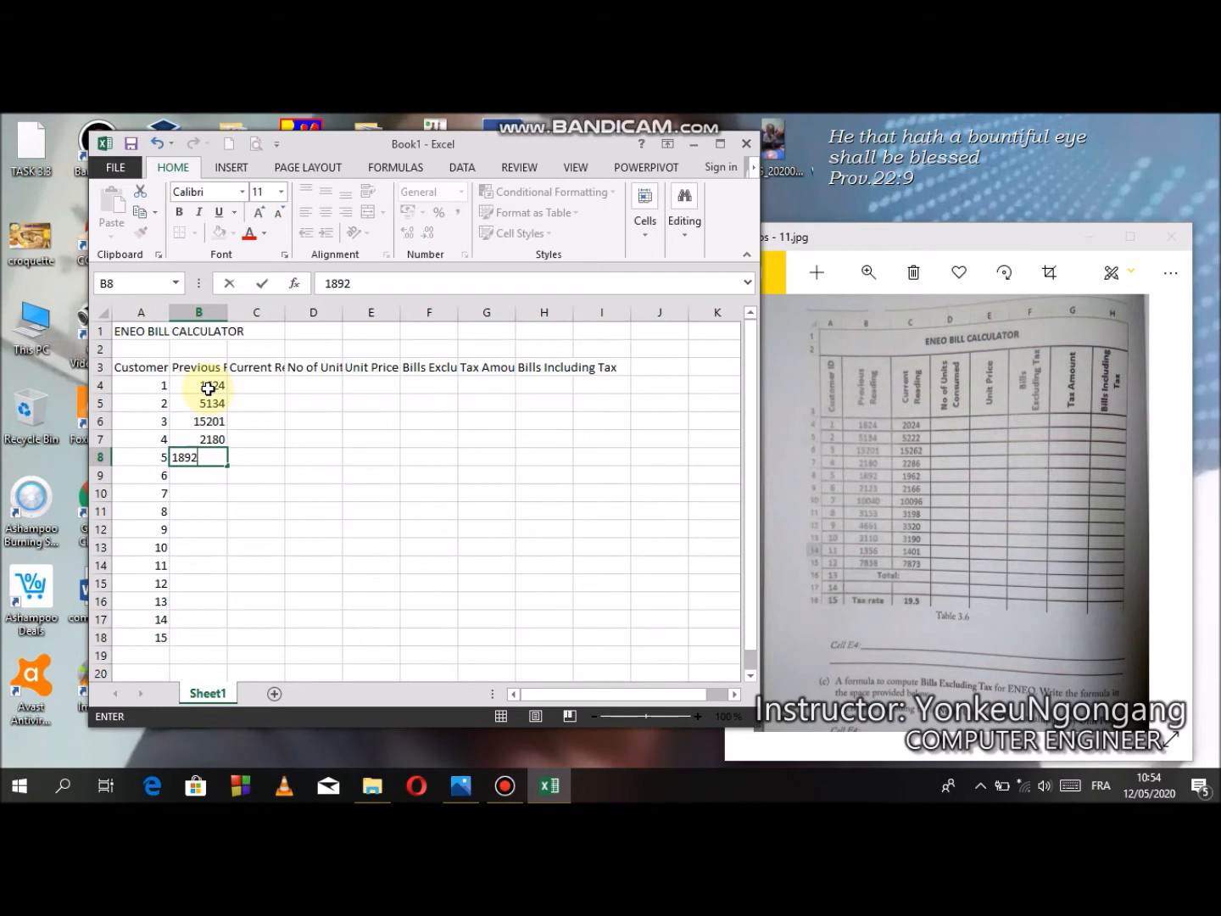
pyautogui.press('Return')
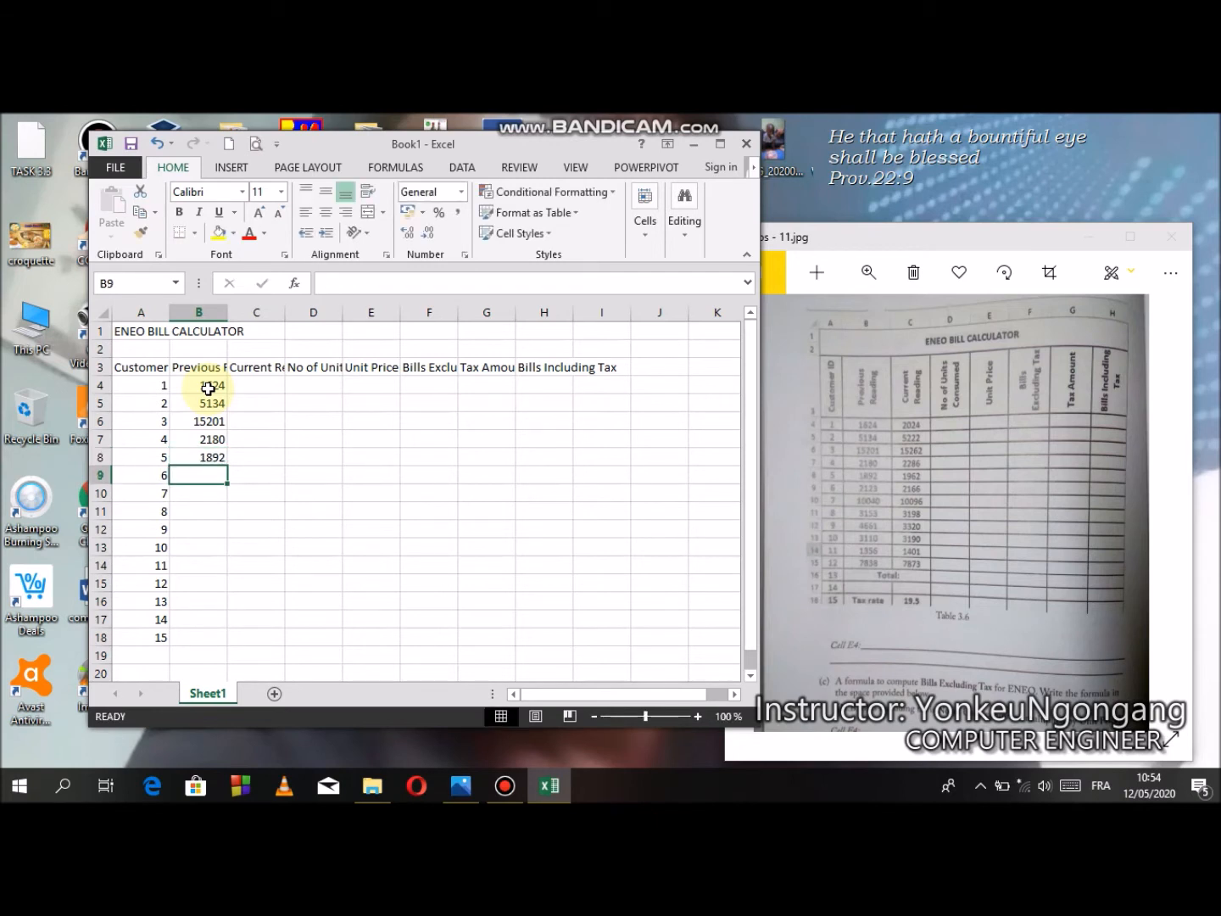
pyautogui.write('2123')
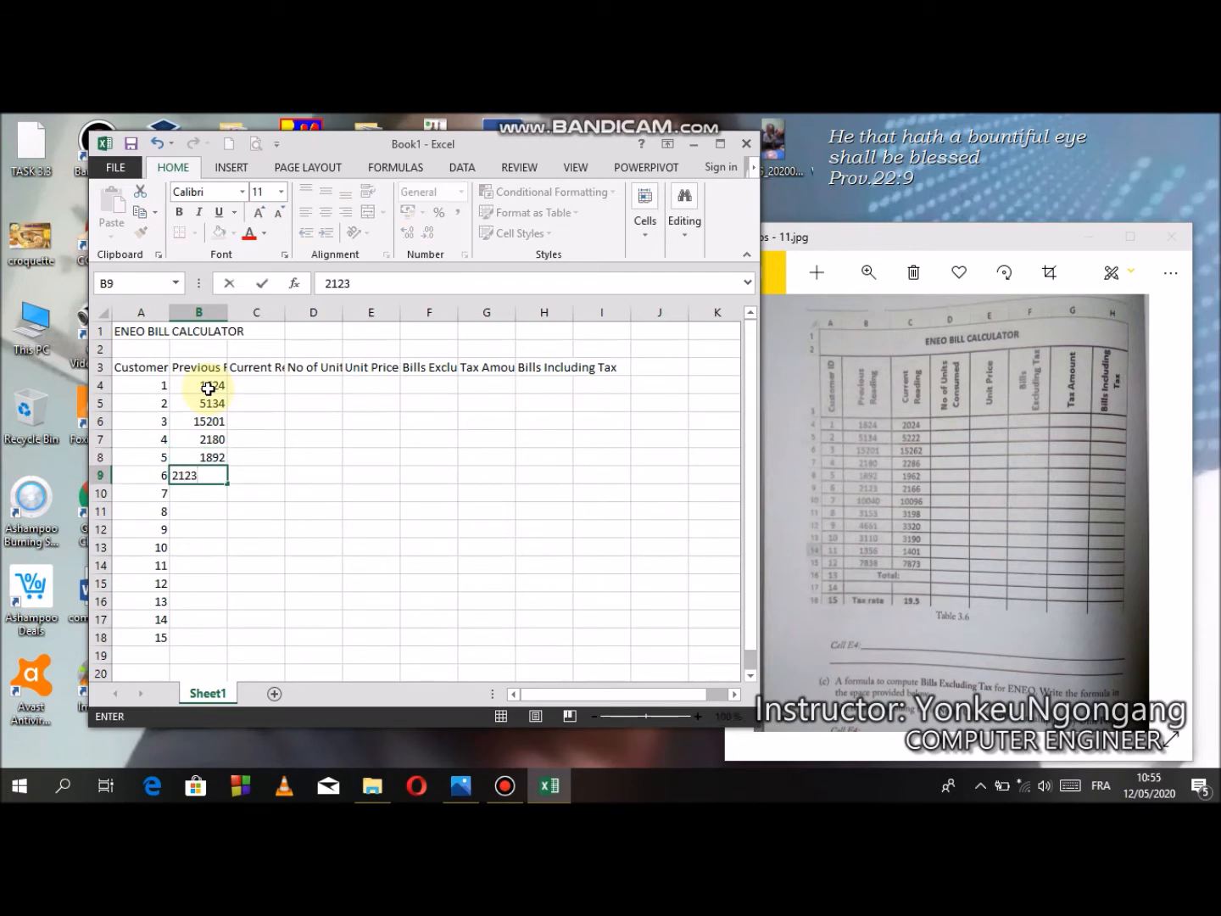
# Step: Enter the previous readings 10040, 3153 and 4661 in cells B10 to B12
pyautogui.write('00')
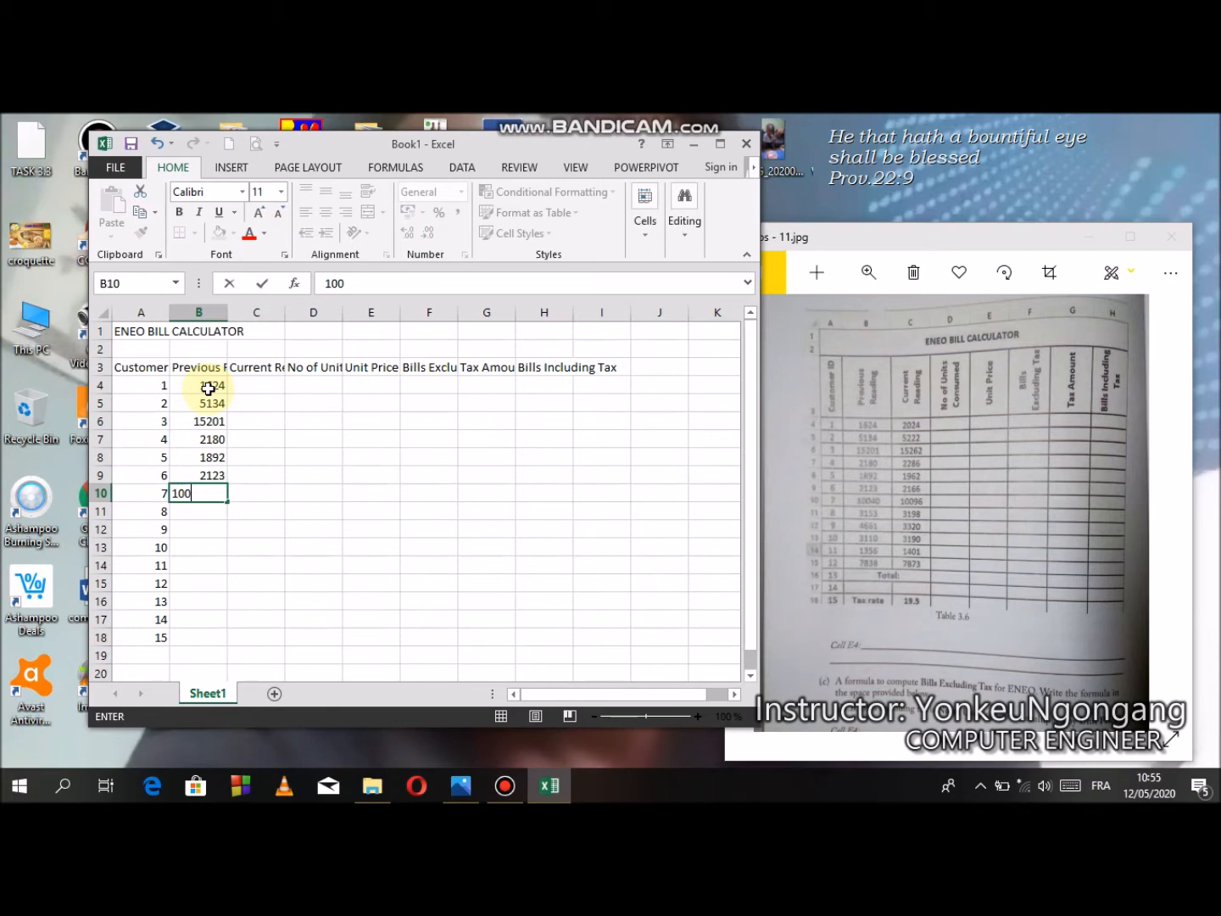
pyautogui.write('40')
pyautogui.press('Return')
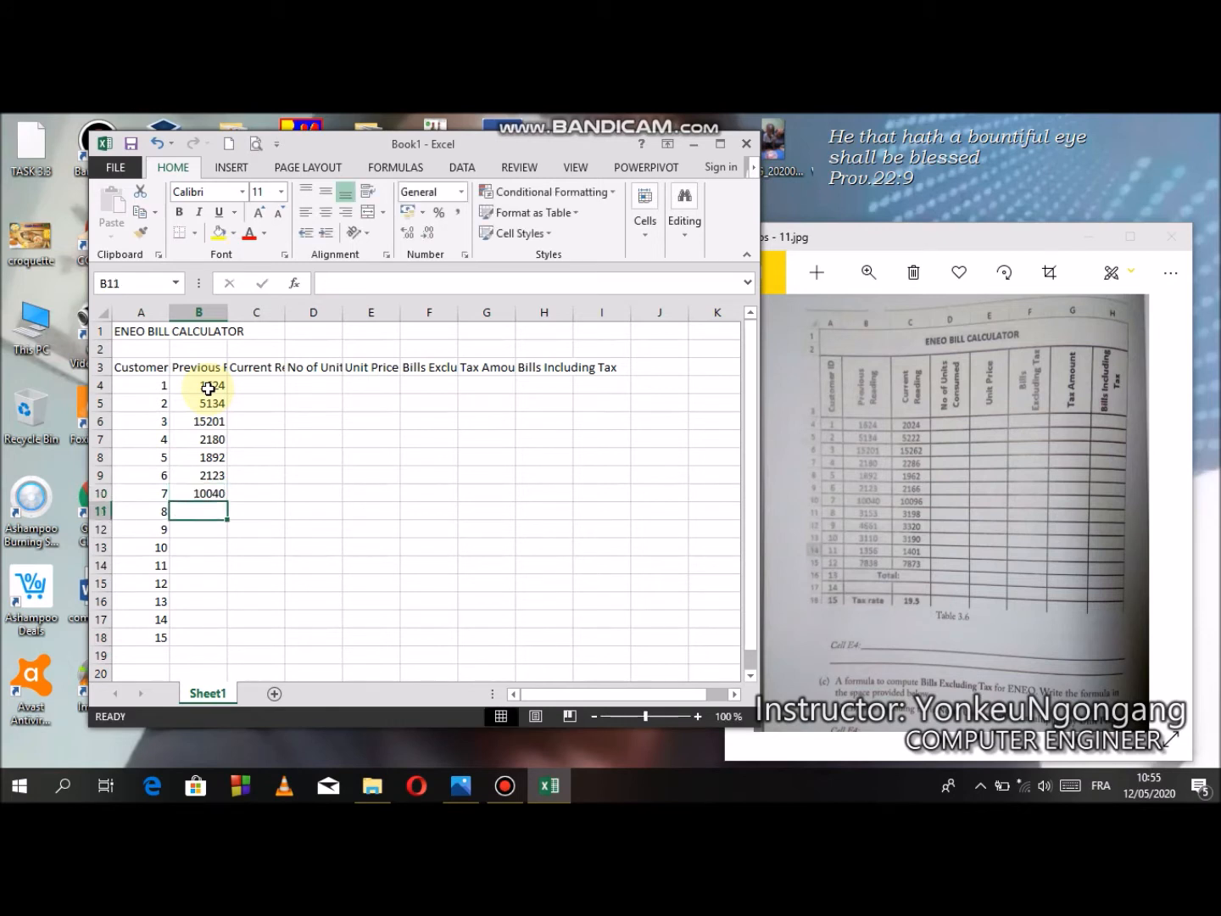
pyautogui.write('3153')
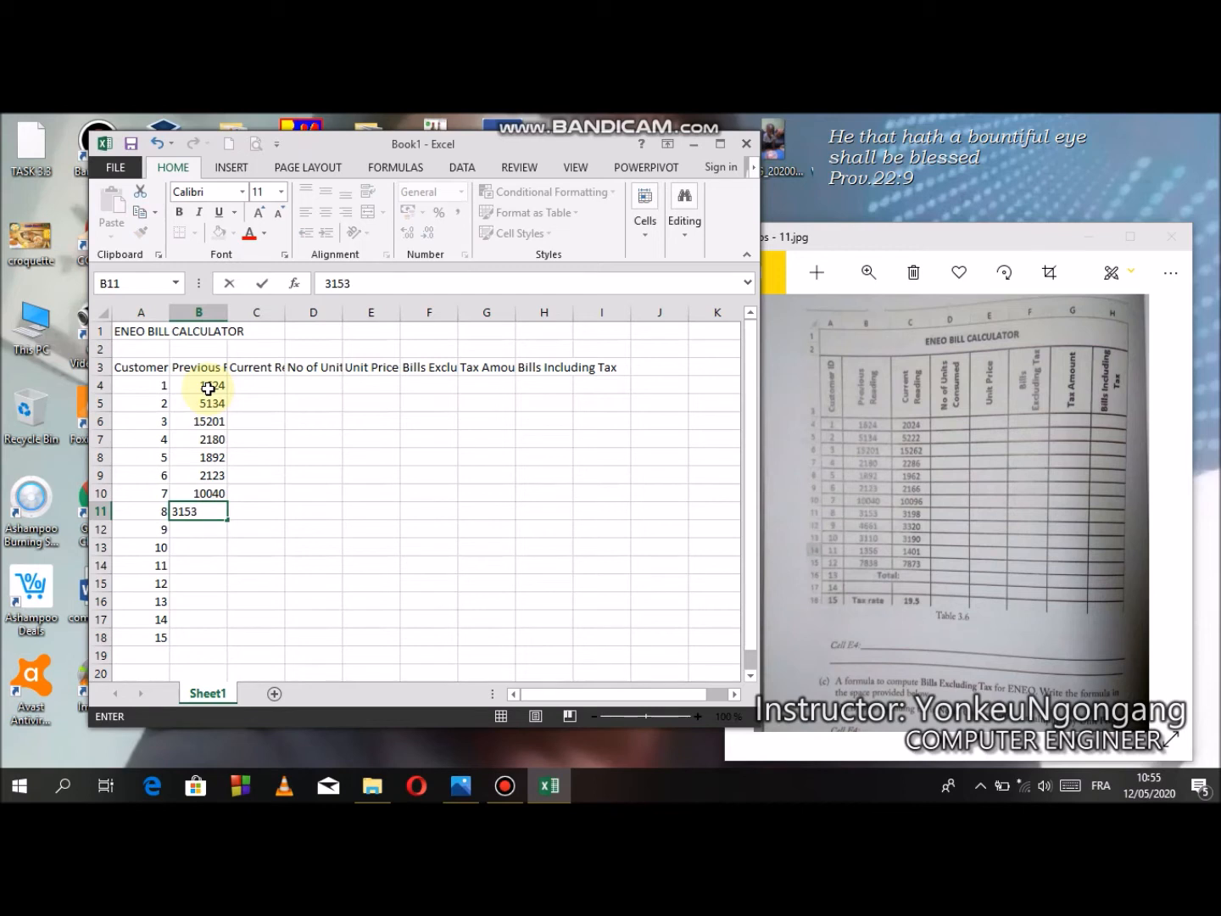
pyautogui.press('Return')
pyautogui.write('4661')
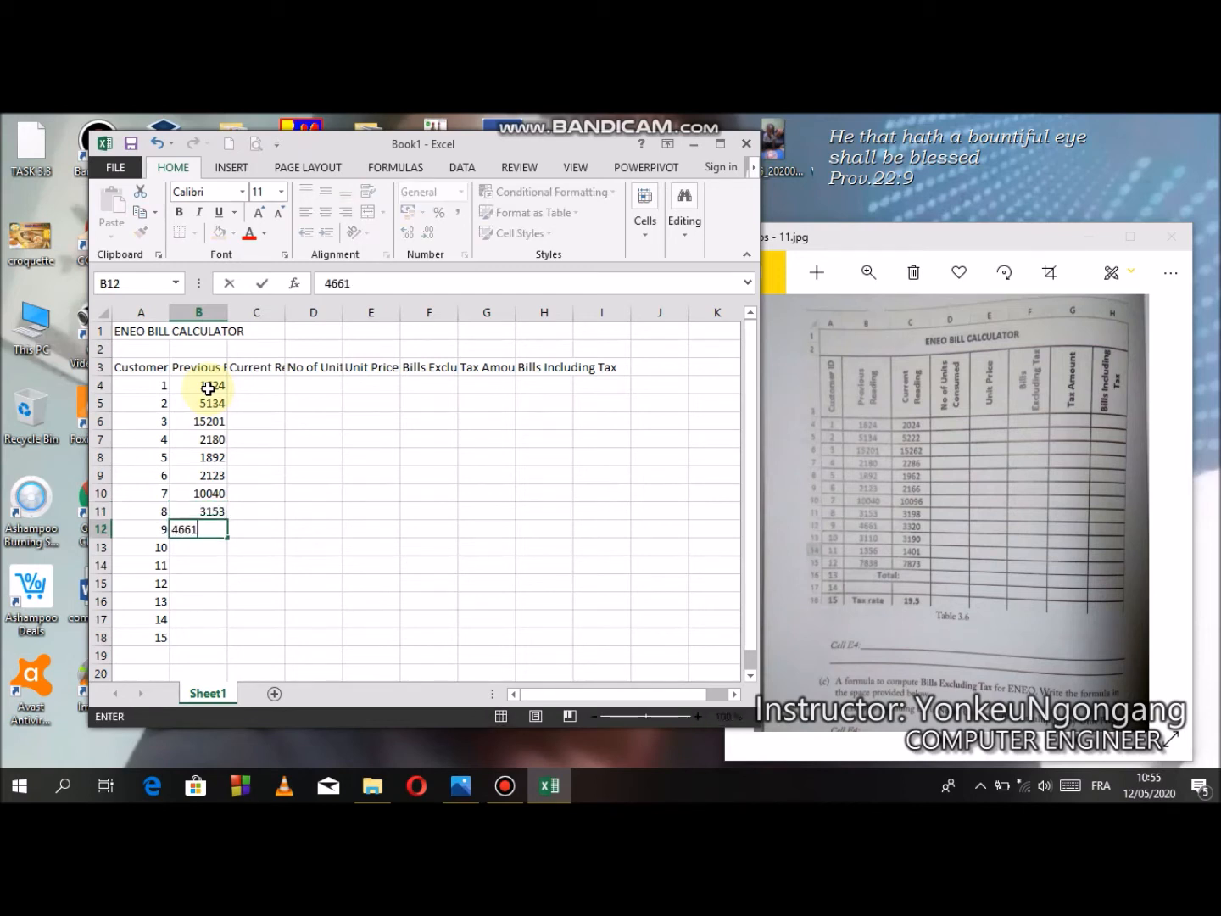
pyautogui.press('Return')
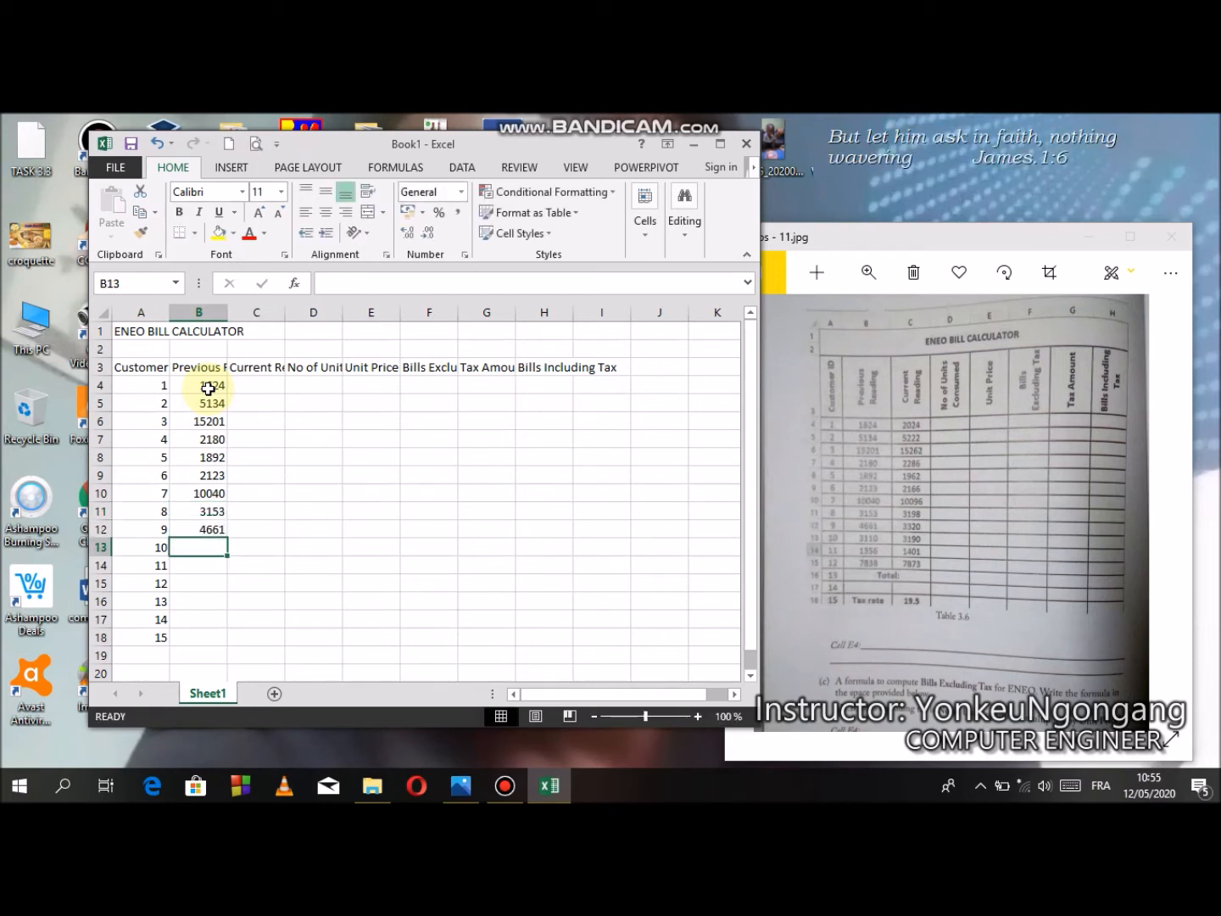
# Step: Enter the previous readings 3110, 1356 and 7838 in cells B13 to B15
pyautogui.write('3110')
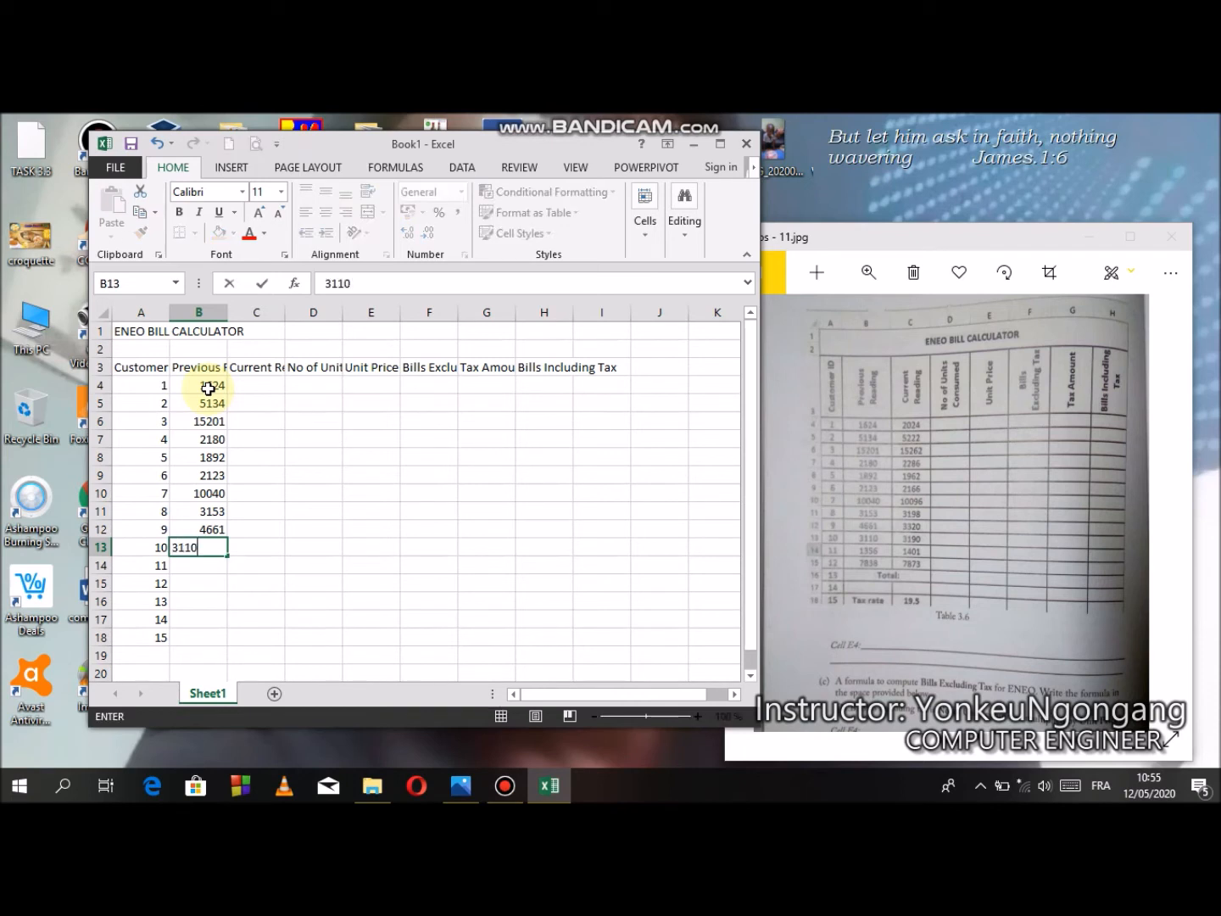
pyautogui.press('Return')
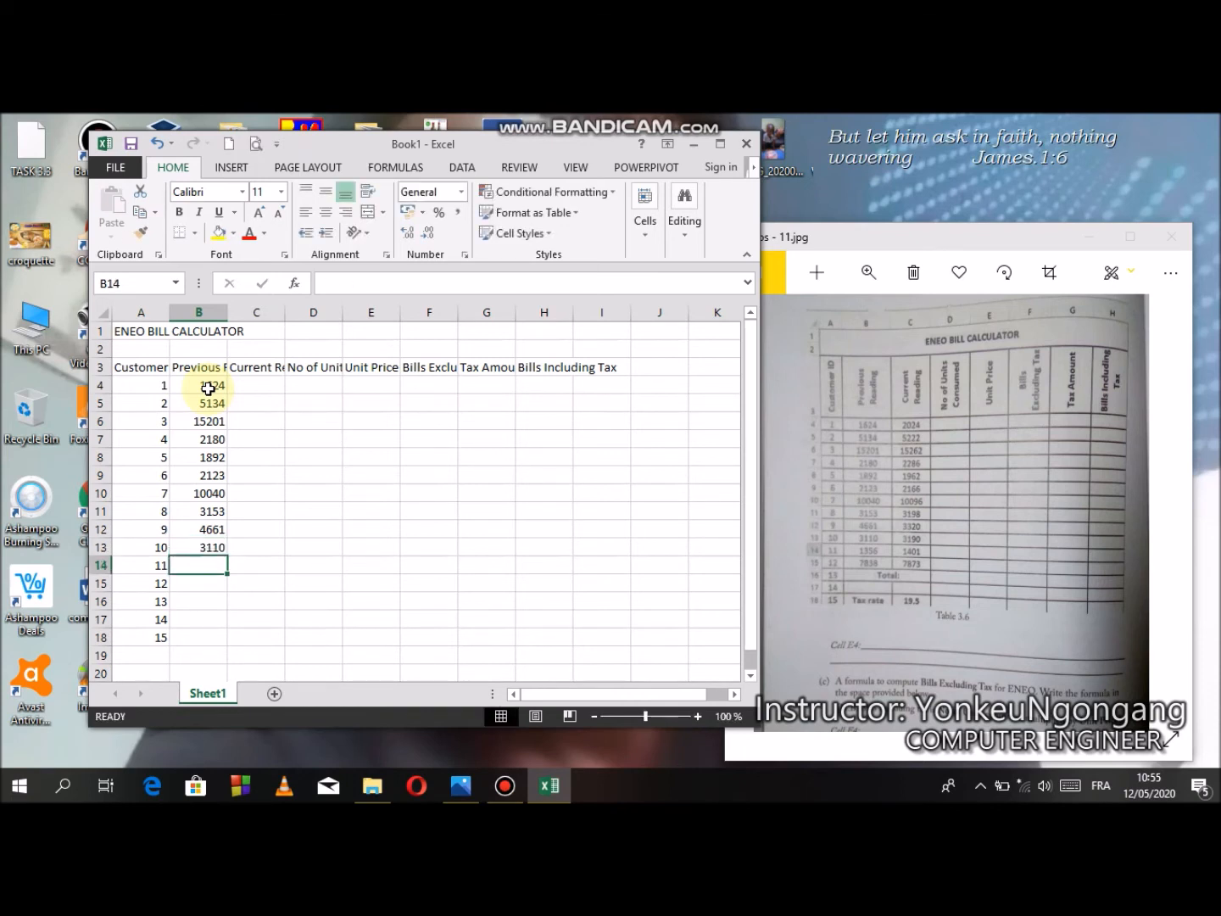
pyautogui.write('1356')
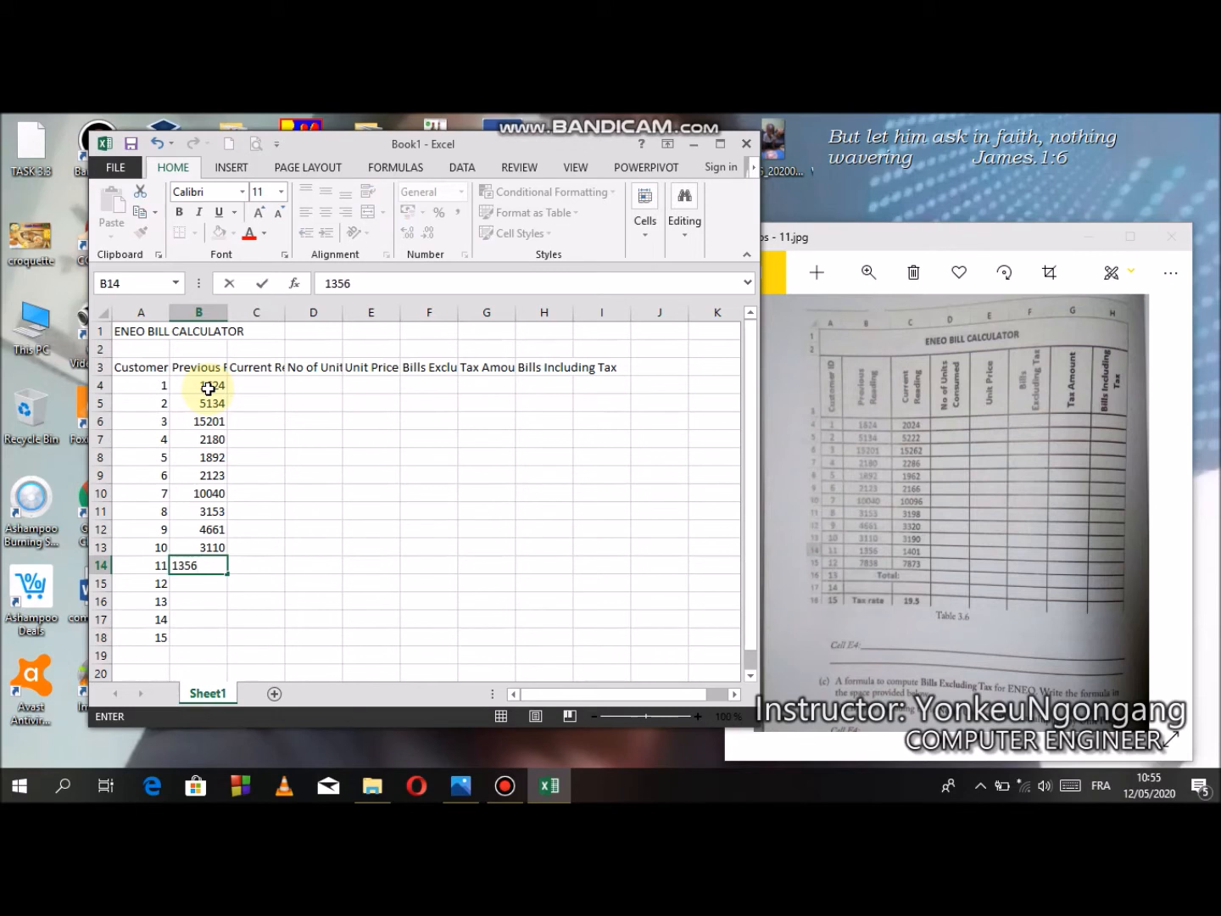
pyautogui.press('Return')
pyautogui.write('7')
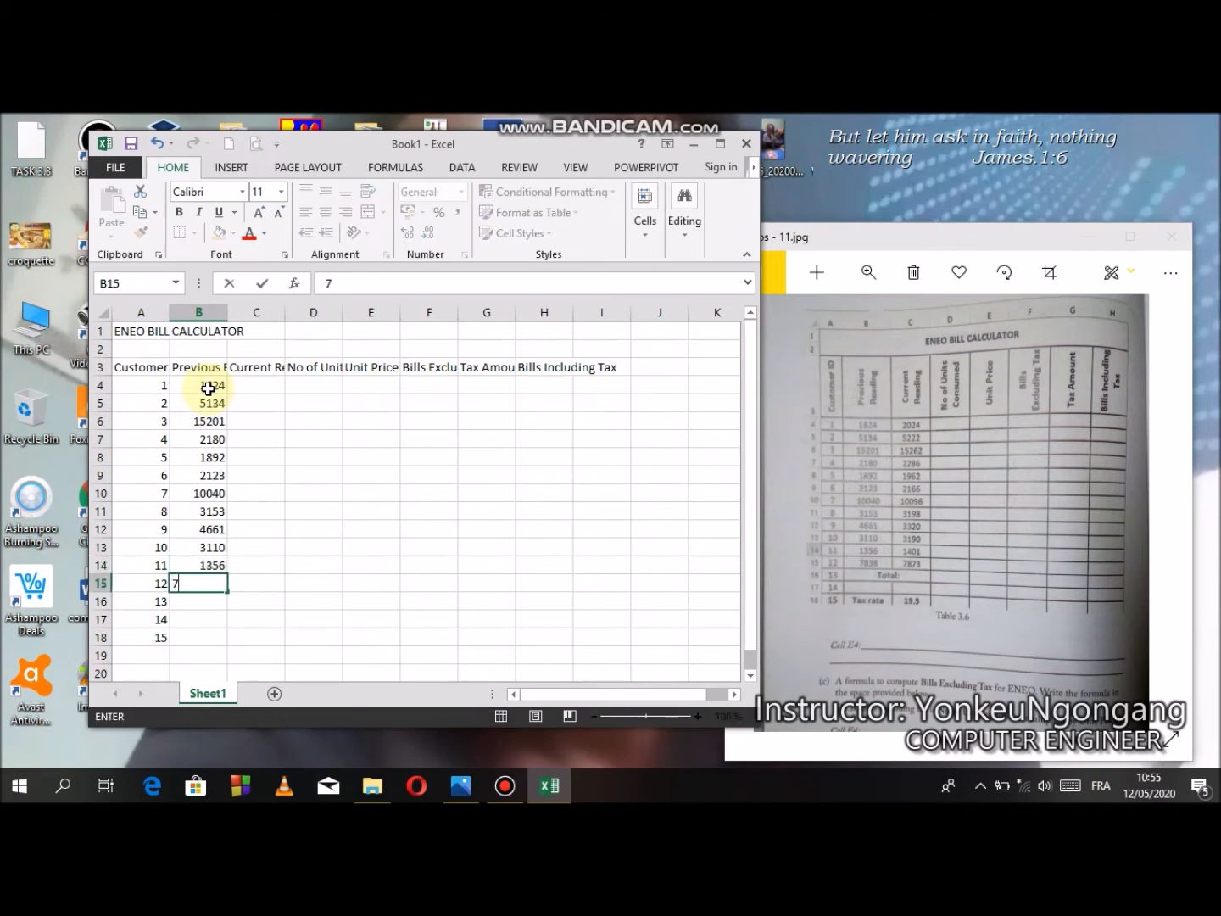
pyautogui.write('838')
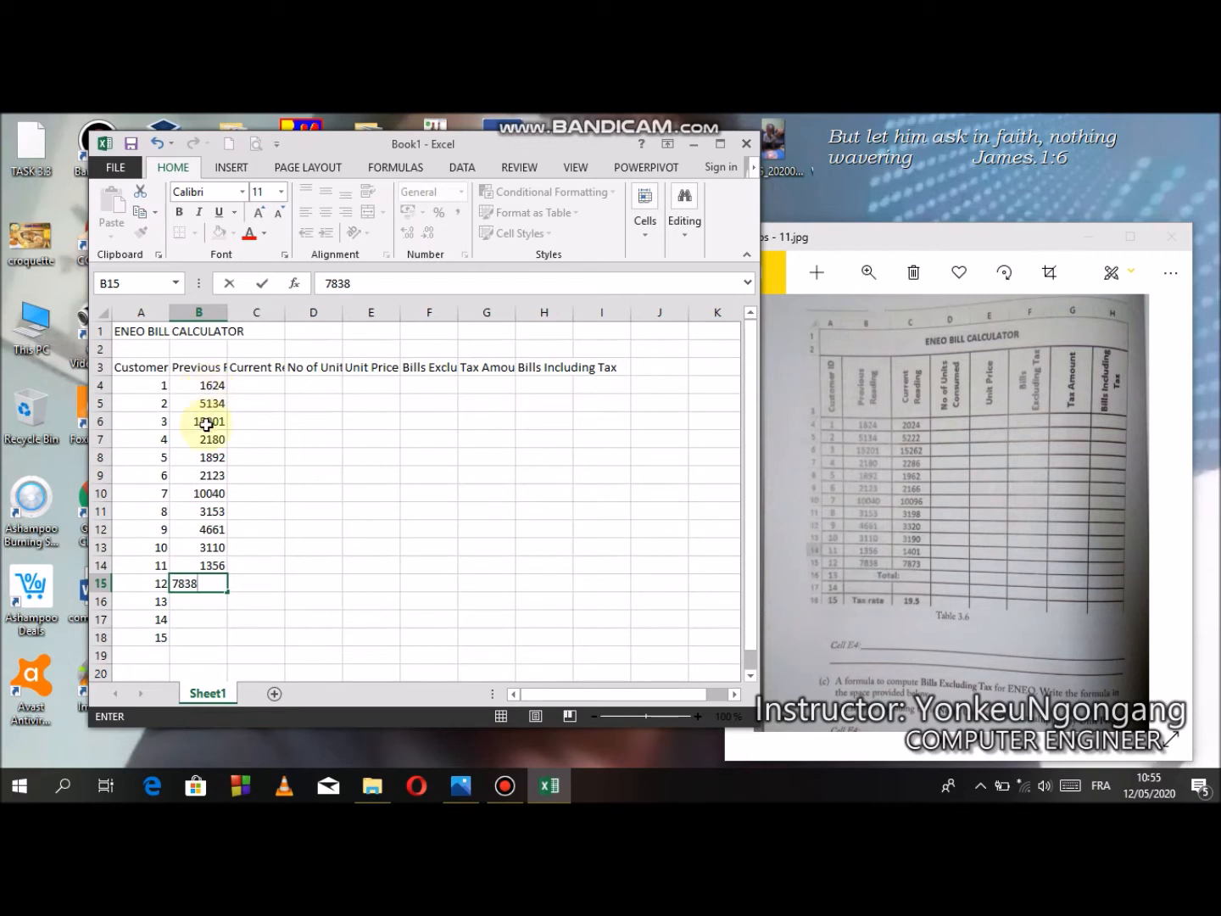
# Step: Enter the current readings 2024, 5222 and 15262 in cells C4 to C6
pyautogui.click(256, 381)
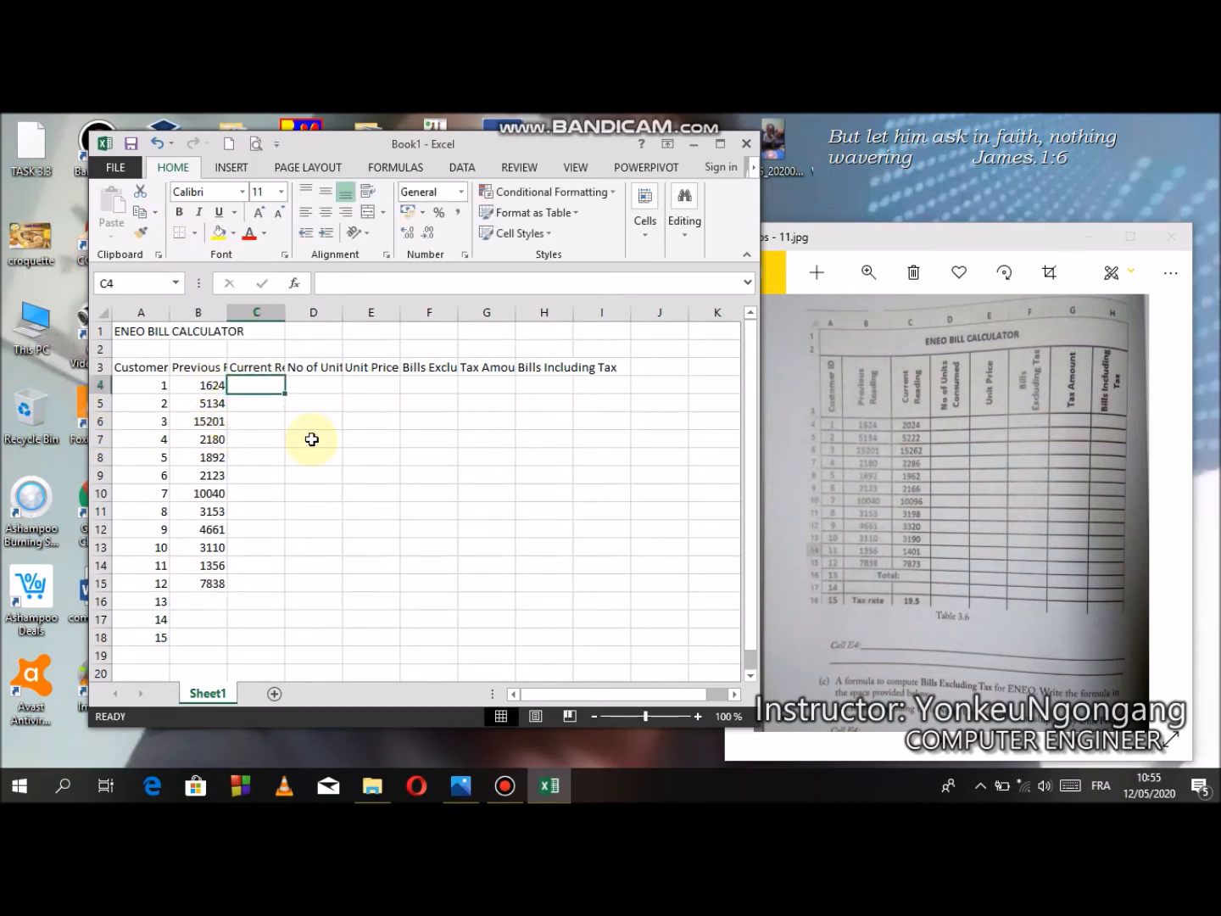
pyautogui.write('2024')
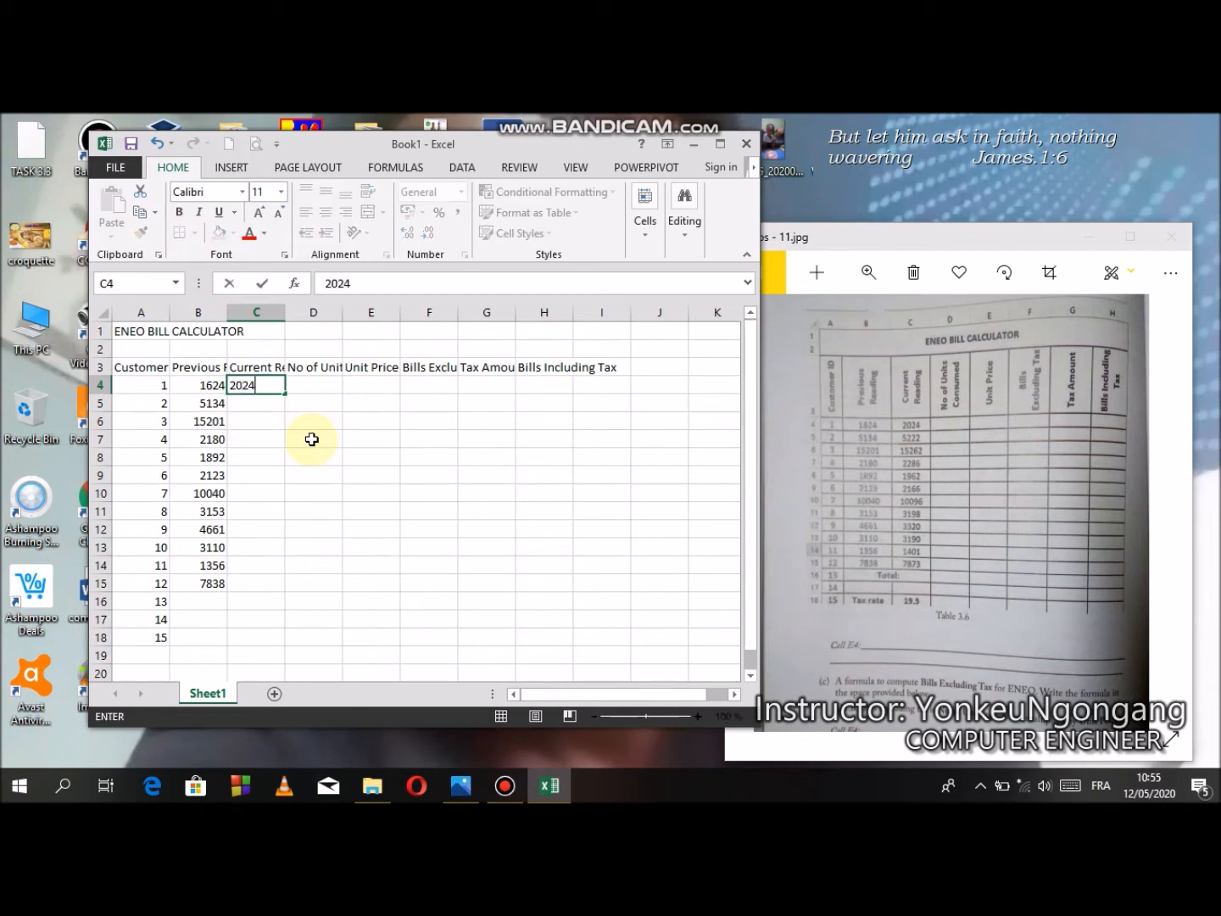
pyautogui.press('Return')
pyautogui.write('5222')
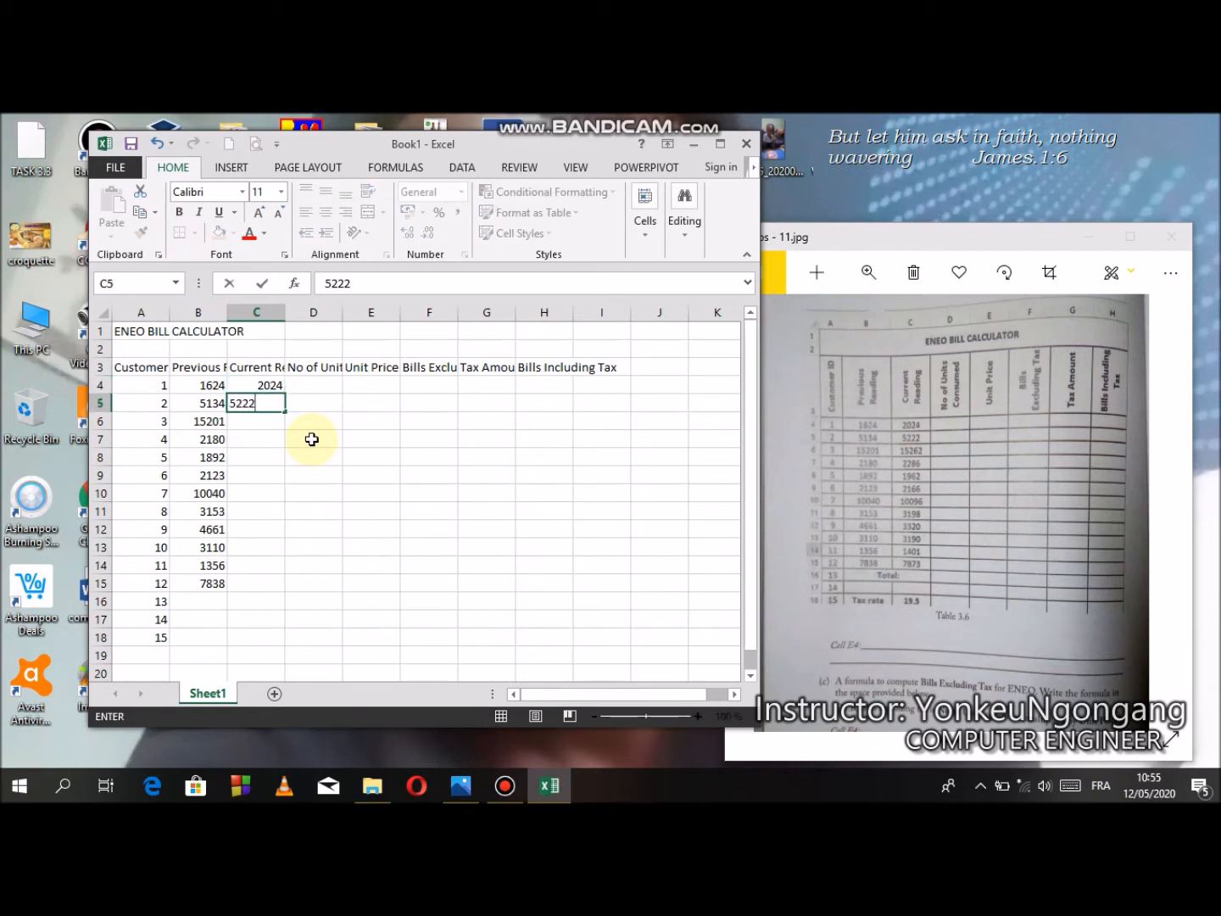
pyautogui.press('Return')
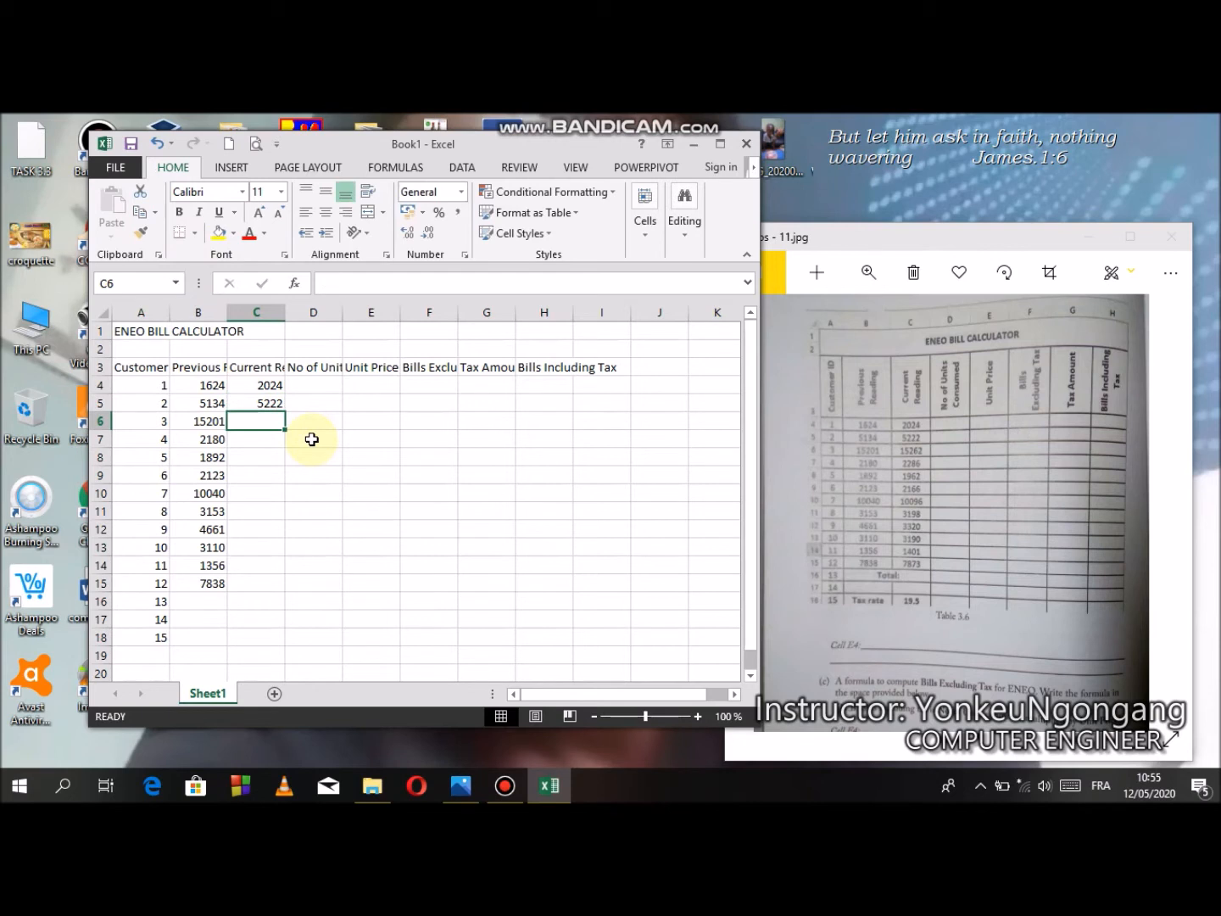
pyautogui.write('15262')
pyautogui.press('Return')
# Step: Enter the current readings 2286, 1962 and 2166 in cells C7 to C9
pyautogui.write('2286')
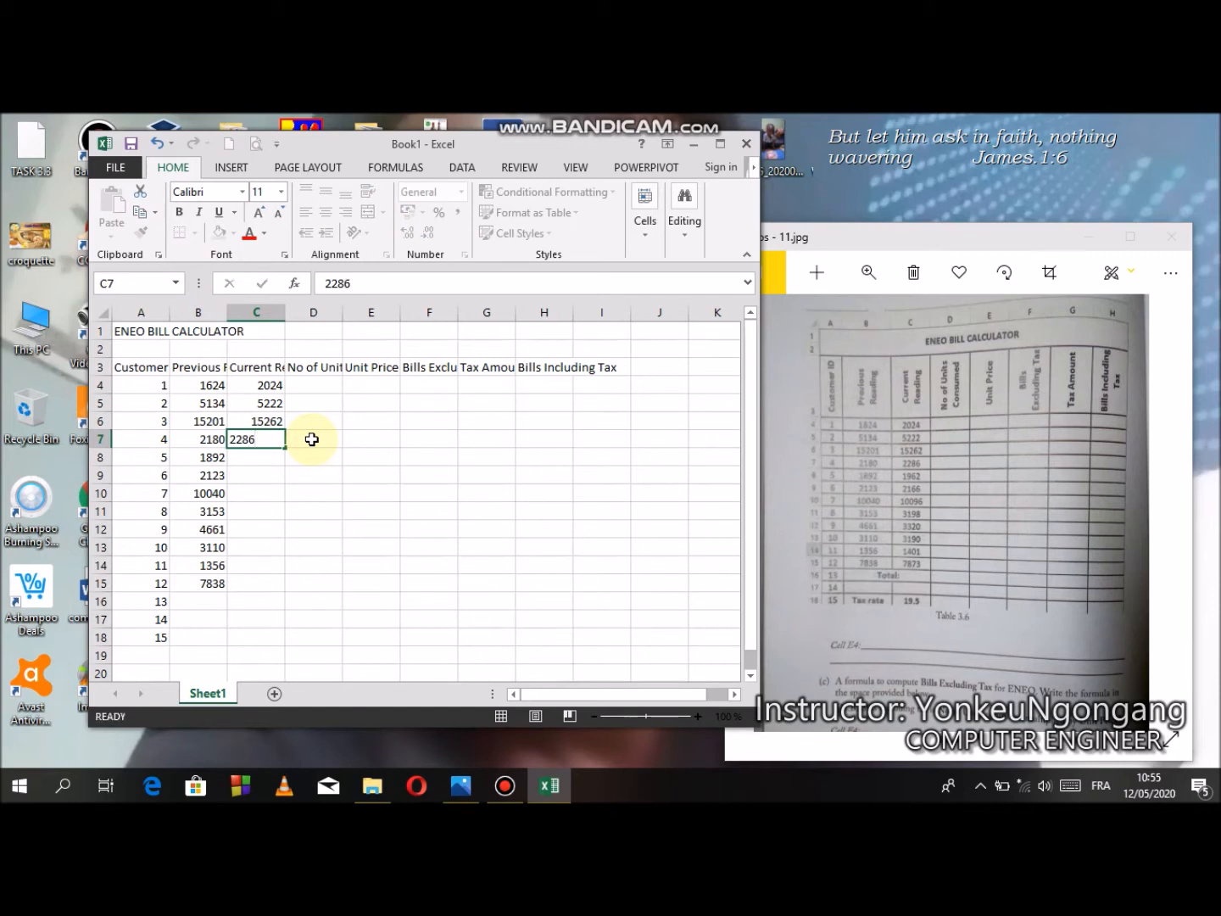
pyautogui.press('Return')
pyautogui.write('4')
pyautogui.press('BackSpace')
pyautogui.write('1962')
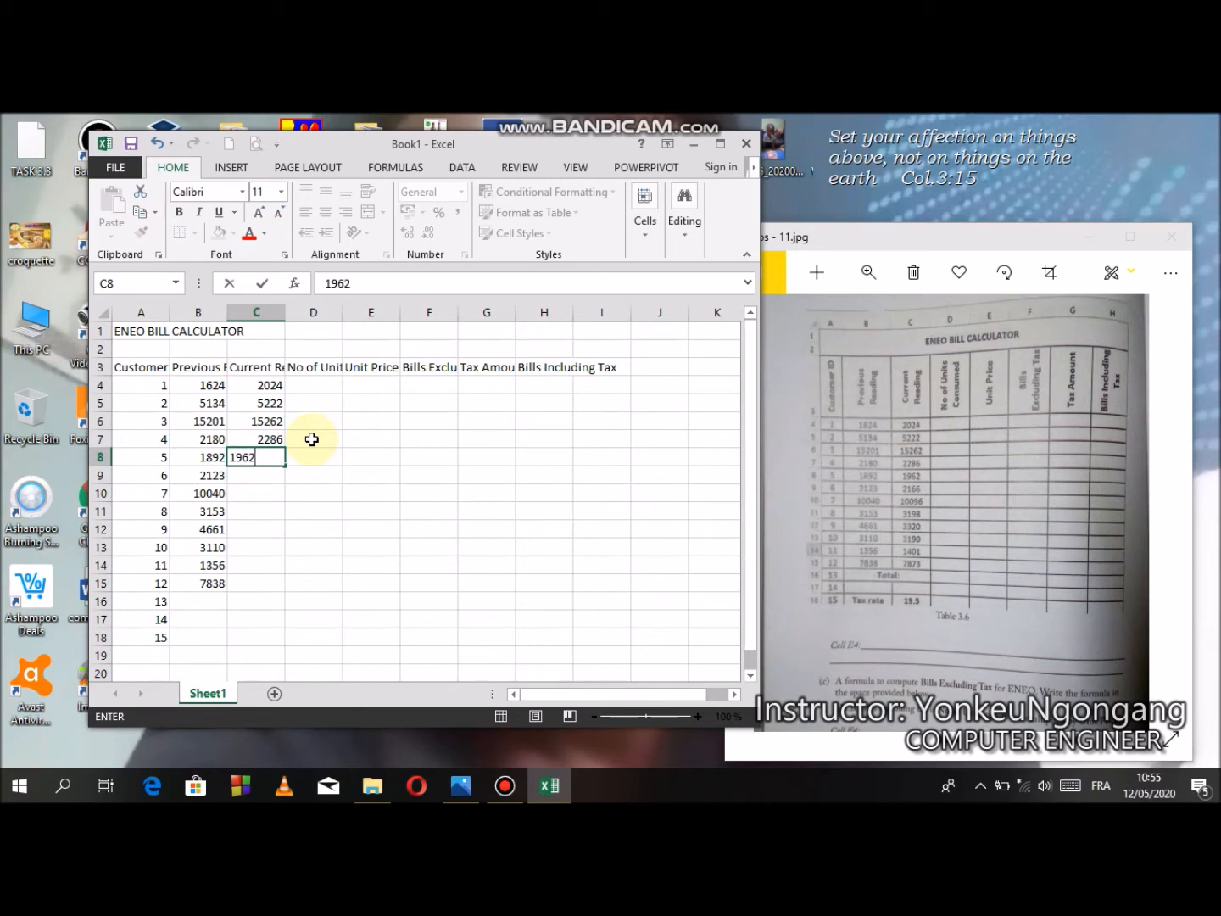
pyautogui.press('Return')
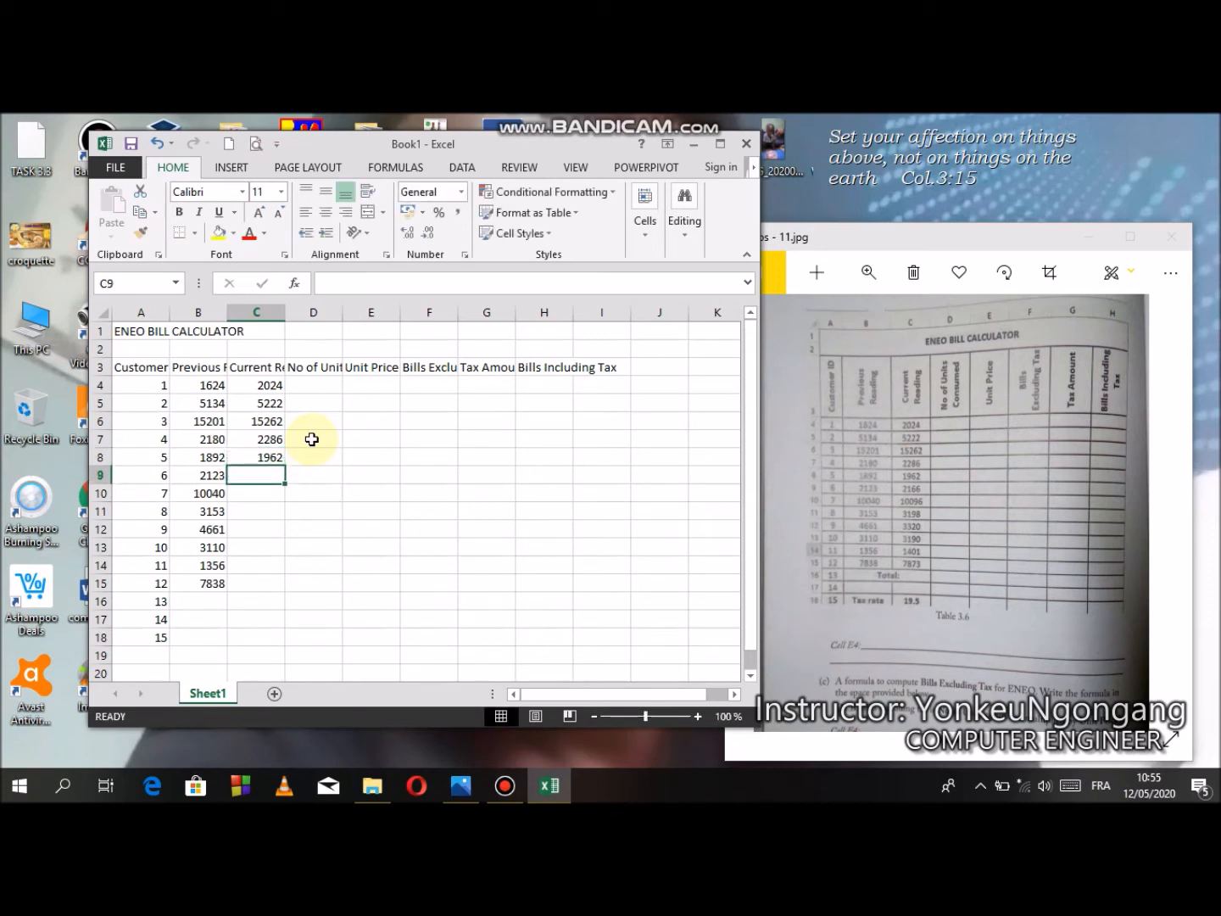
pyautogui.write('1')
pyautogui.press('BackSpace')
pyautogui.write('2166')
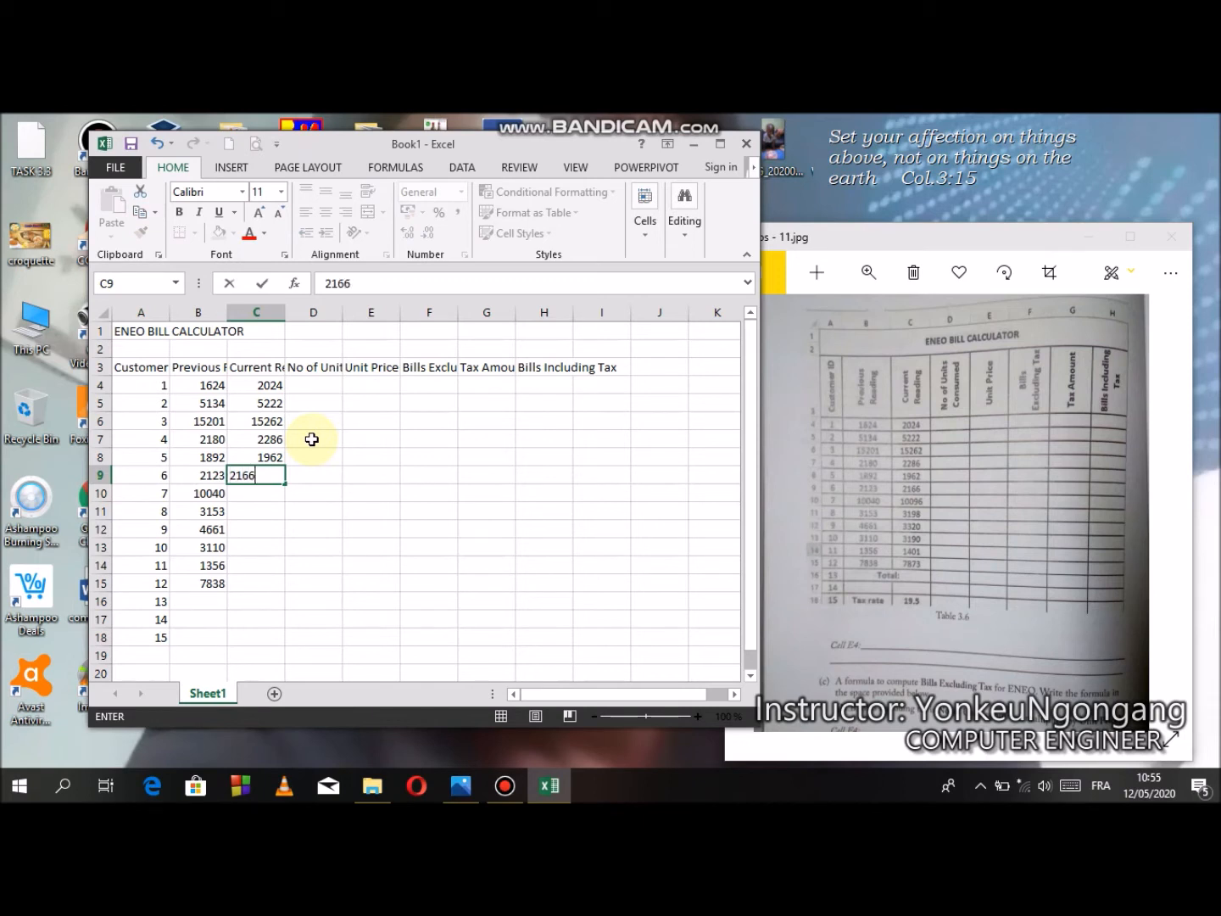
pyautogui.press('Return')
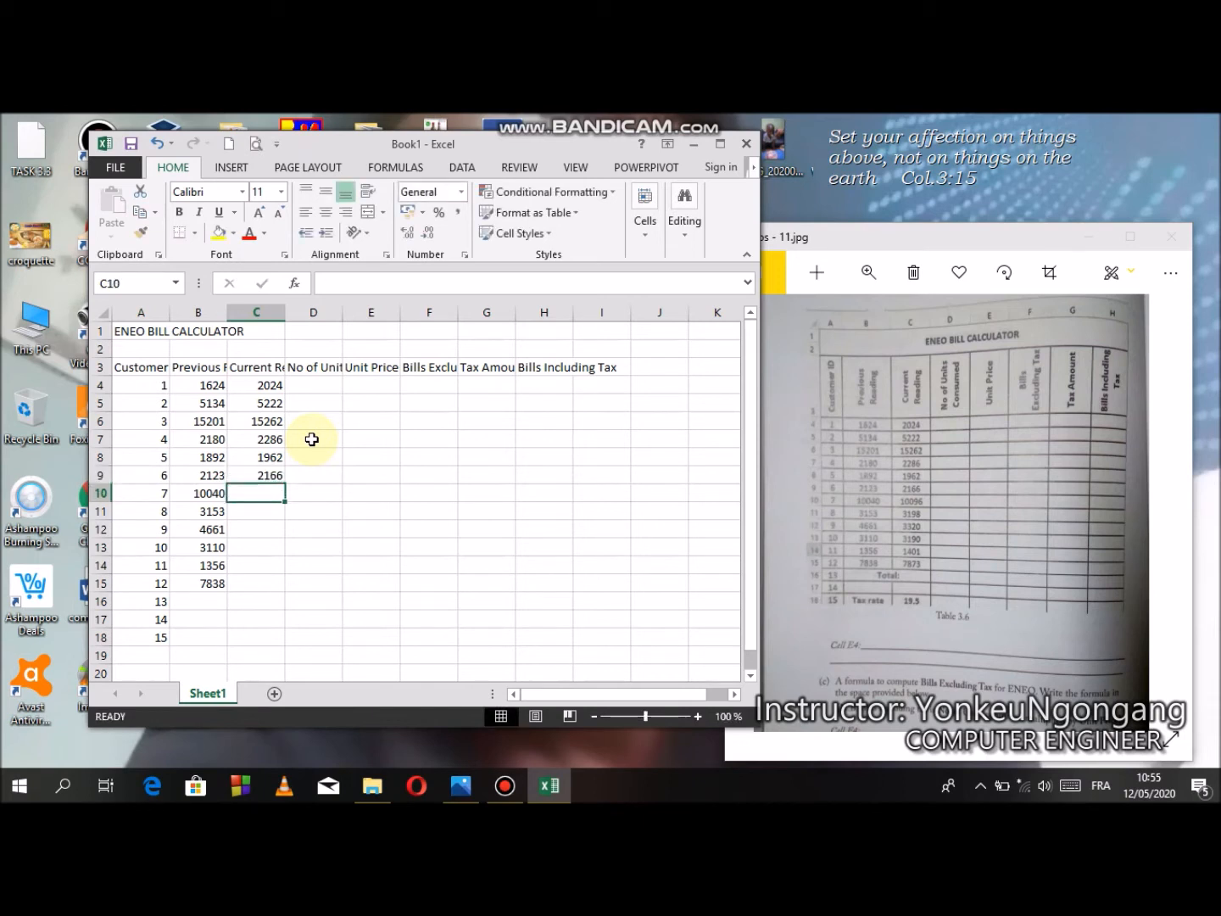
# Step: Enter the current readings 10096, 3198 and 3320 in cells C10 to C12
pyautogui.write('10096')
pyautogui.press('Return')
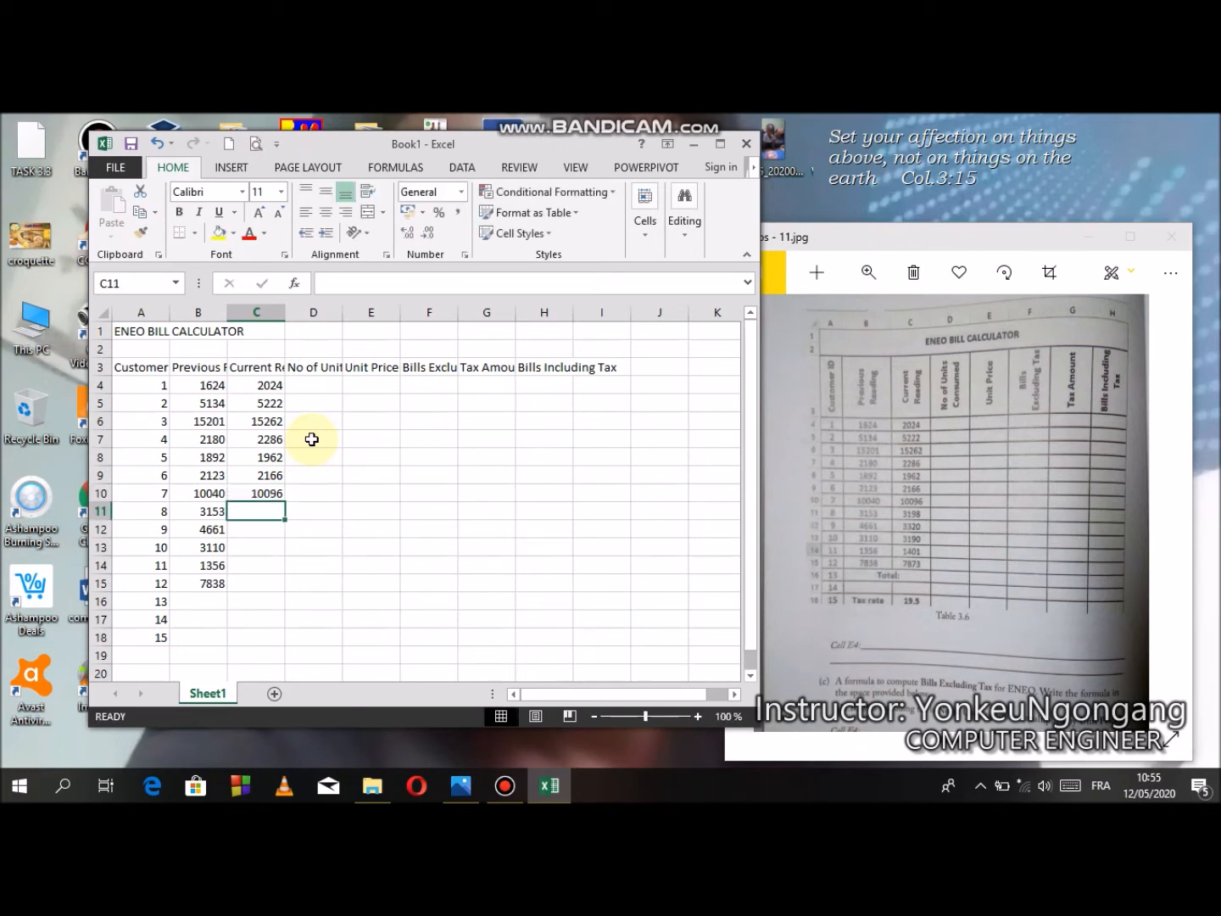
pyautogui.write('3198')
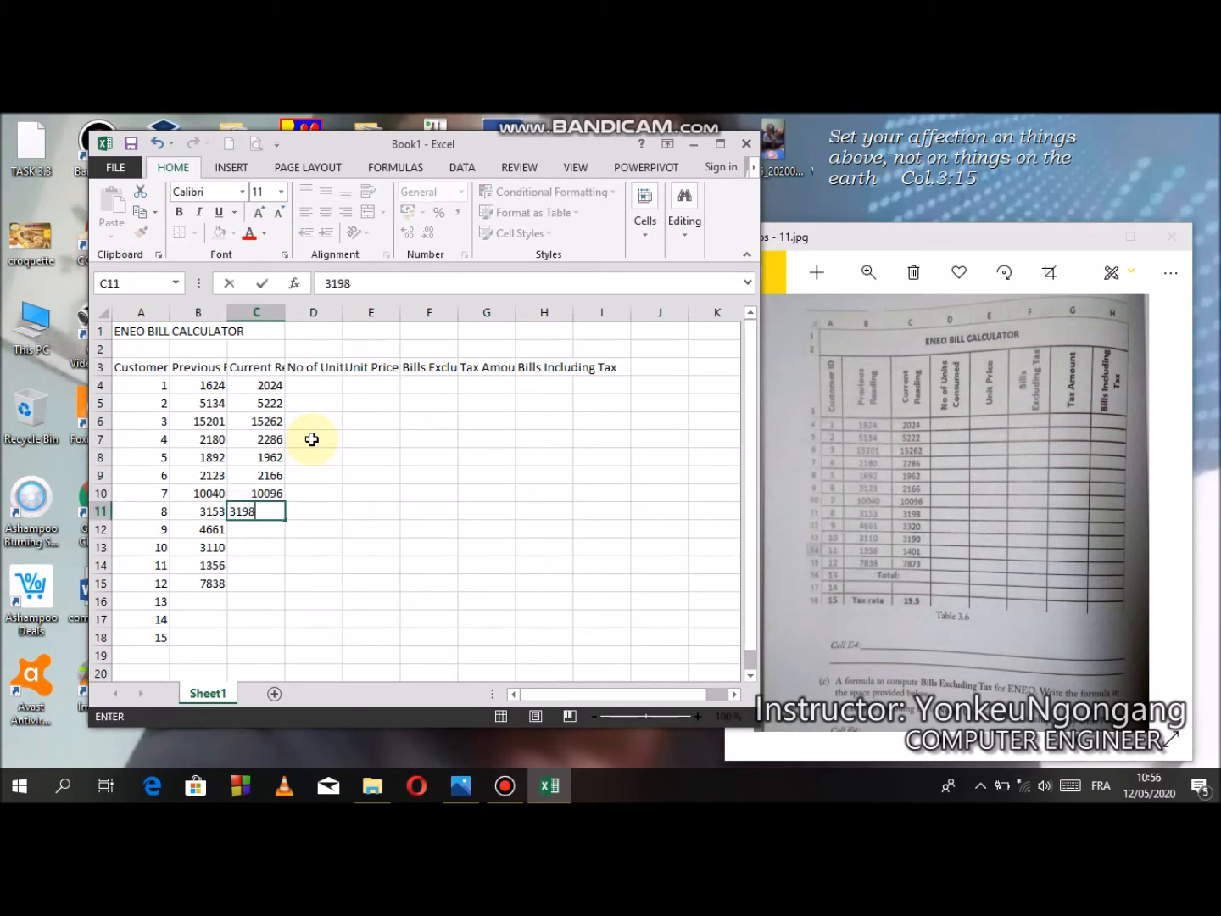
pyautogui.press('Return')
pyautogui.write('3320')
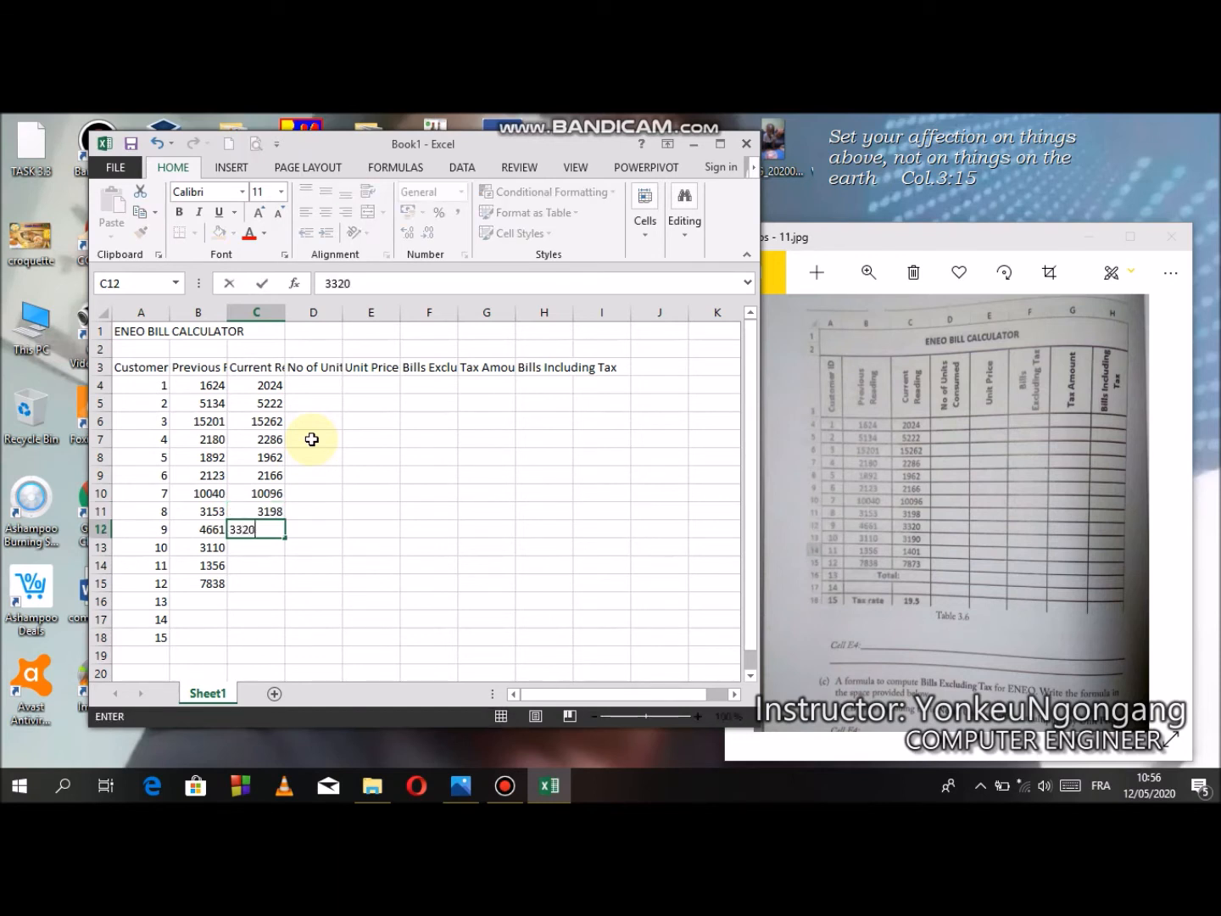
pyautogui.press('Return')
# Step: Enter the current readings 3190, 1401 and 7873 in cells C13 to C15
pyautogui.write('3190')
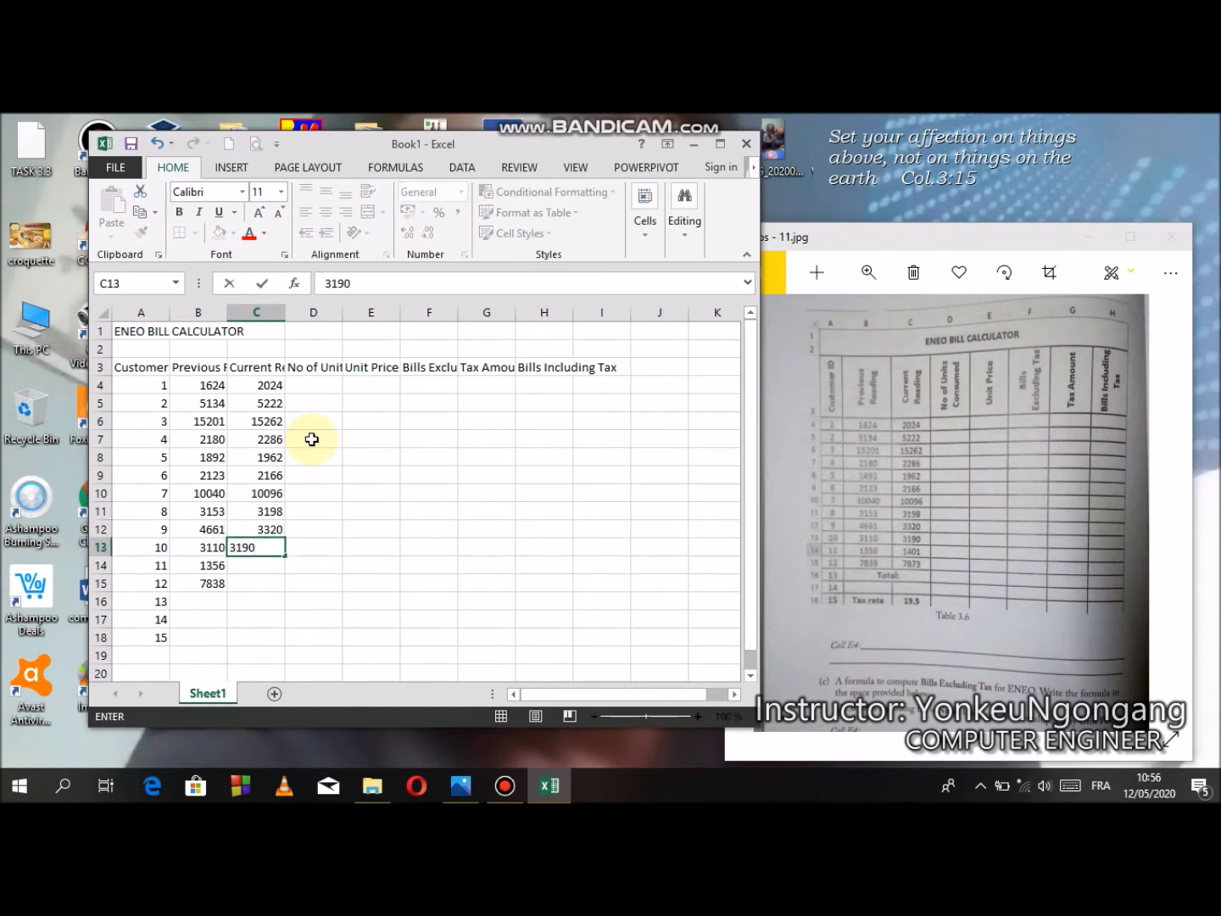
pyautogui.press('Return')
pyautogui.write('1401')
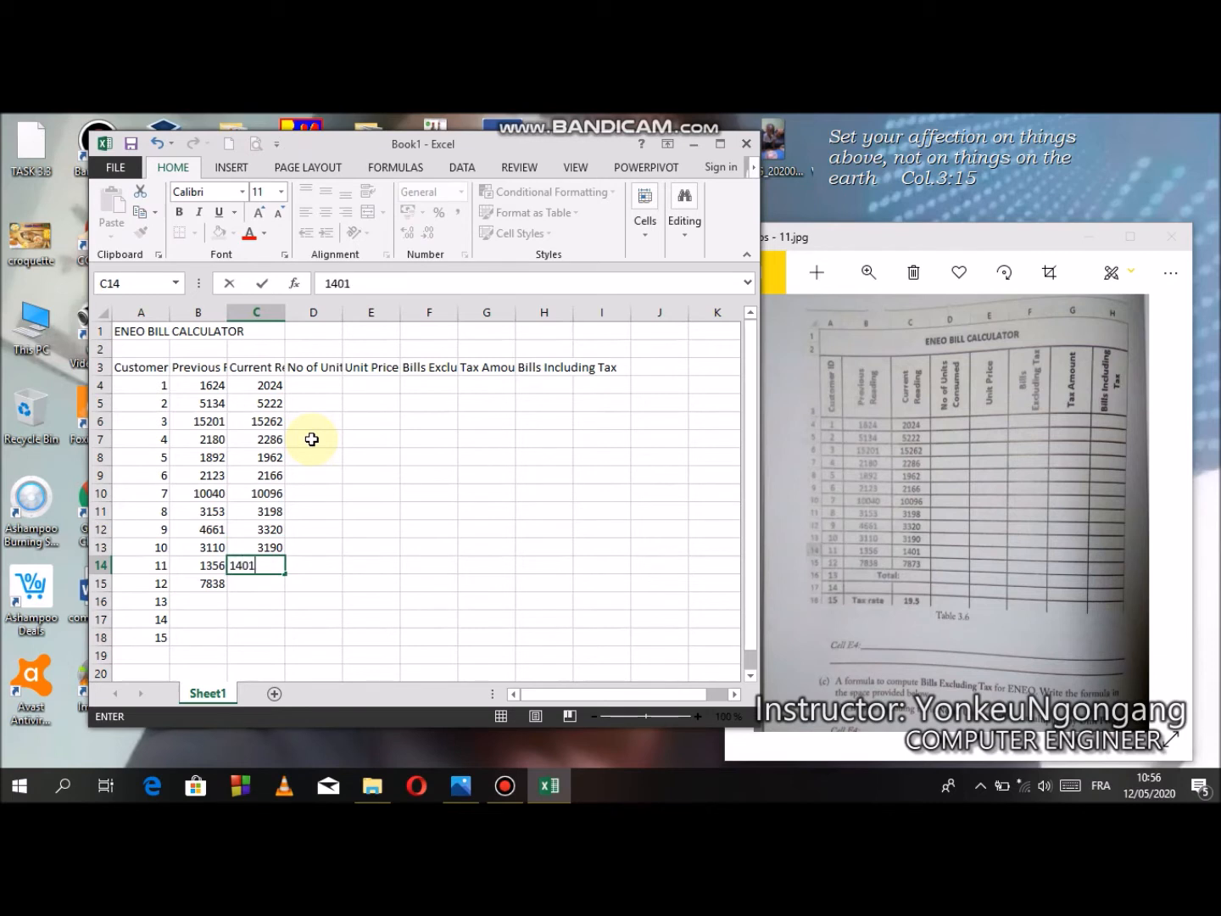
pyautogui.press('Return')
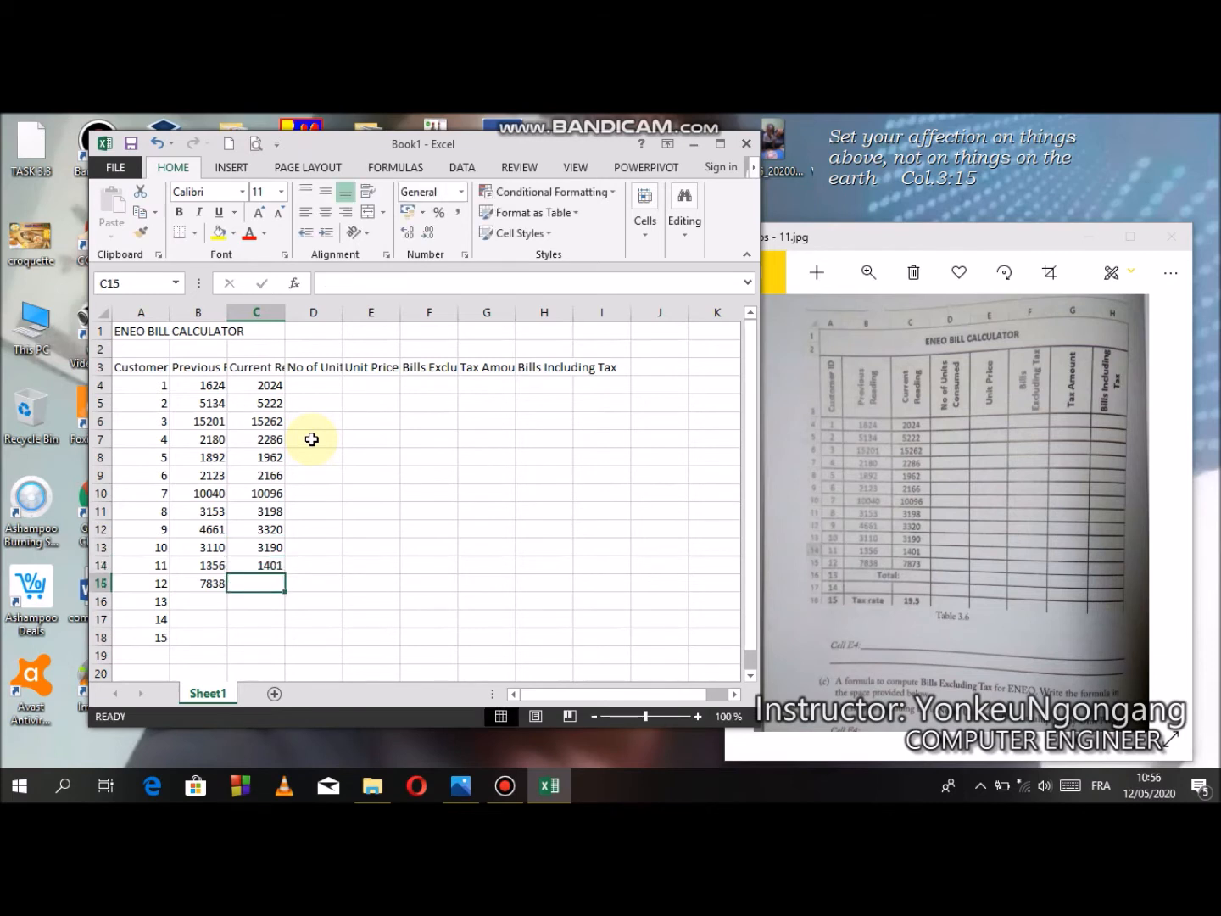
pyautogui.write('7873')
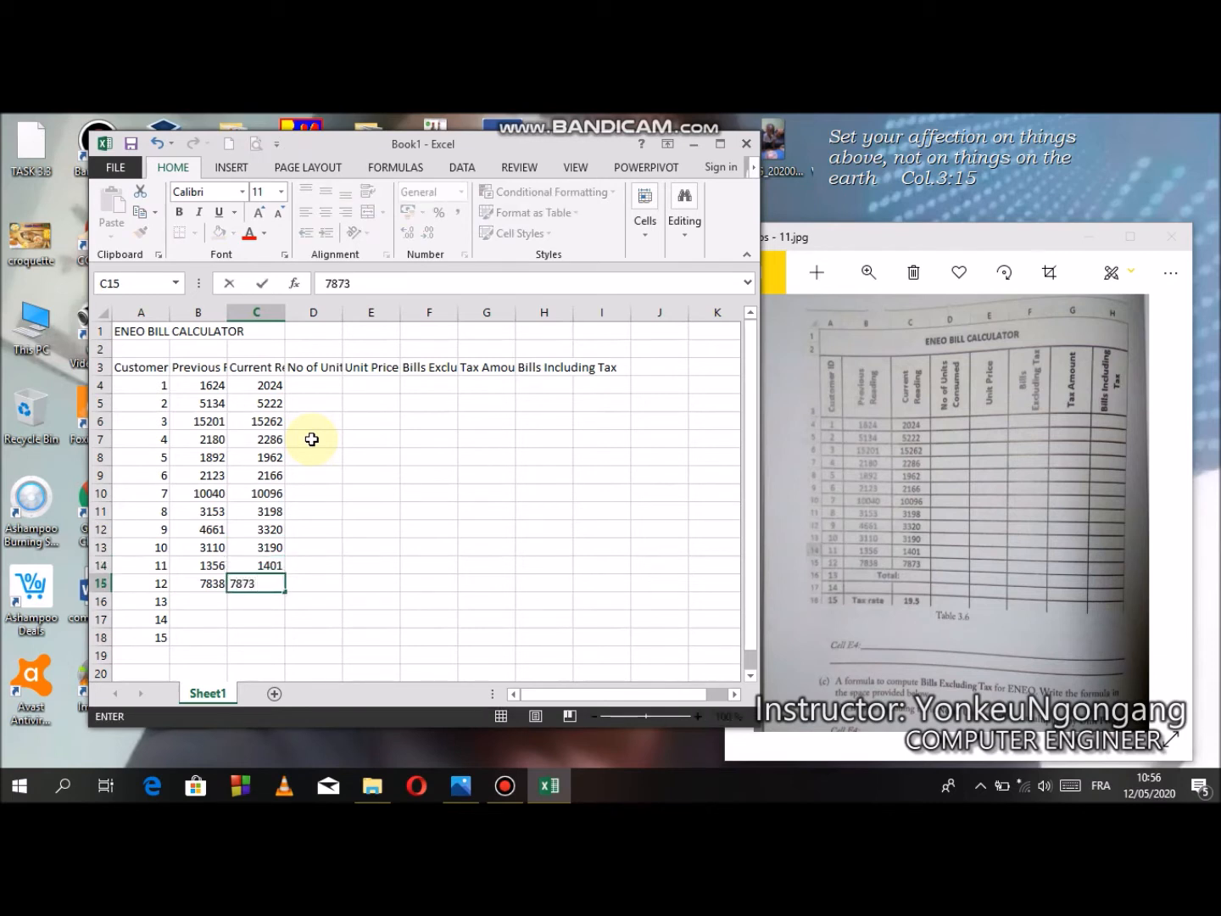
pyautogui.click(315, 547)
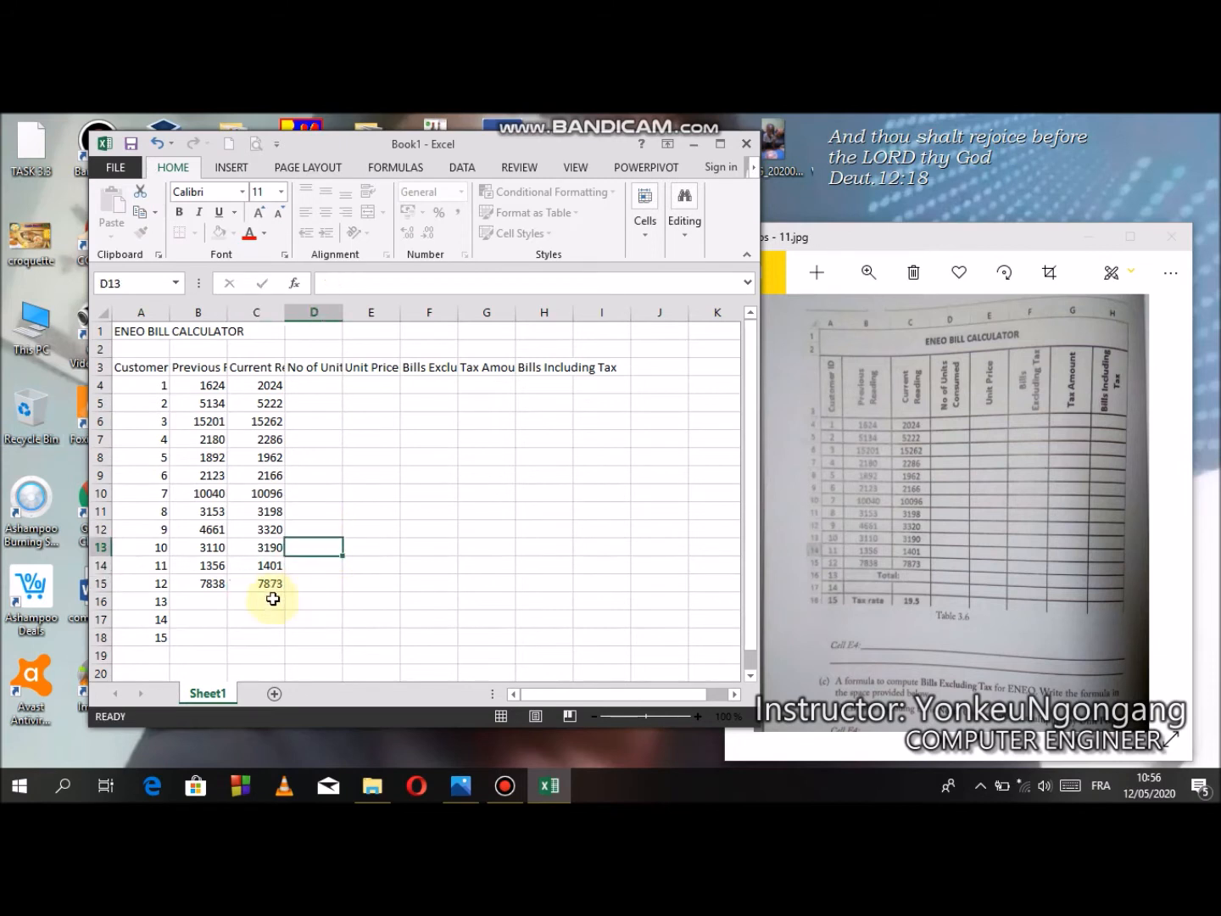
pyautogui.click(264, 585)
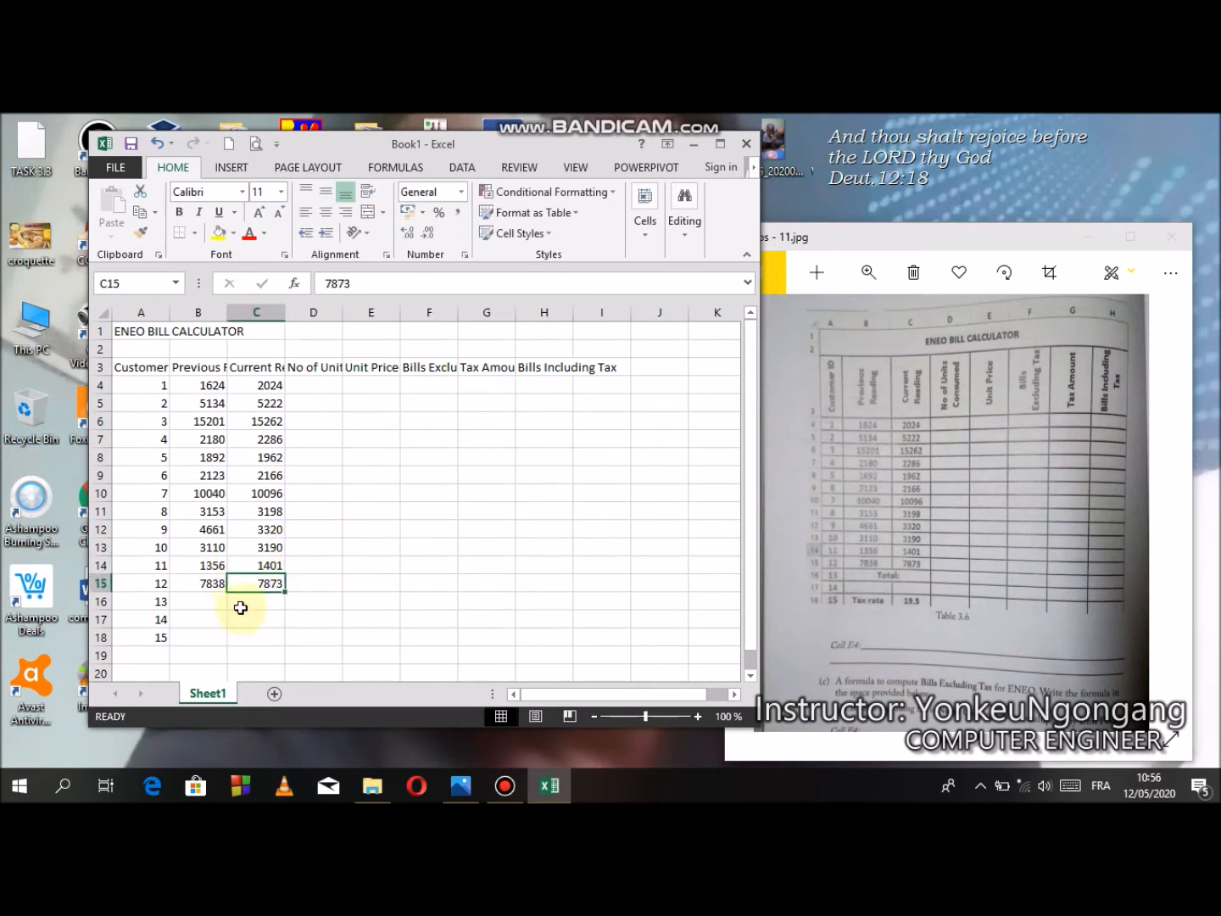
# Step: Enter the label "Total:" in cell B16, beneath the previous readings
pyautogui.click(201, 604)
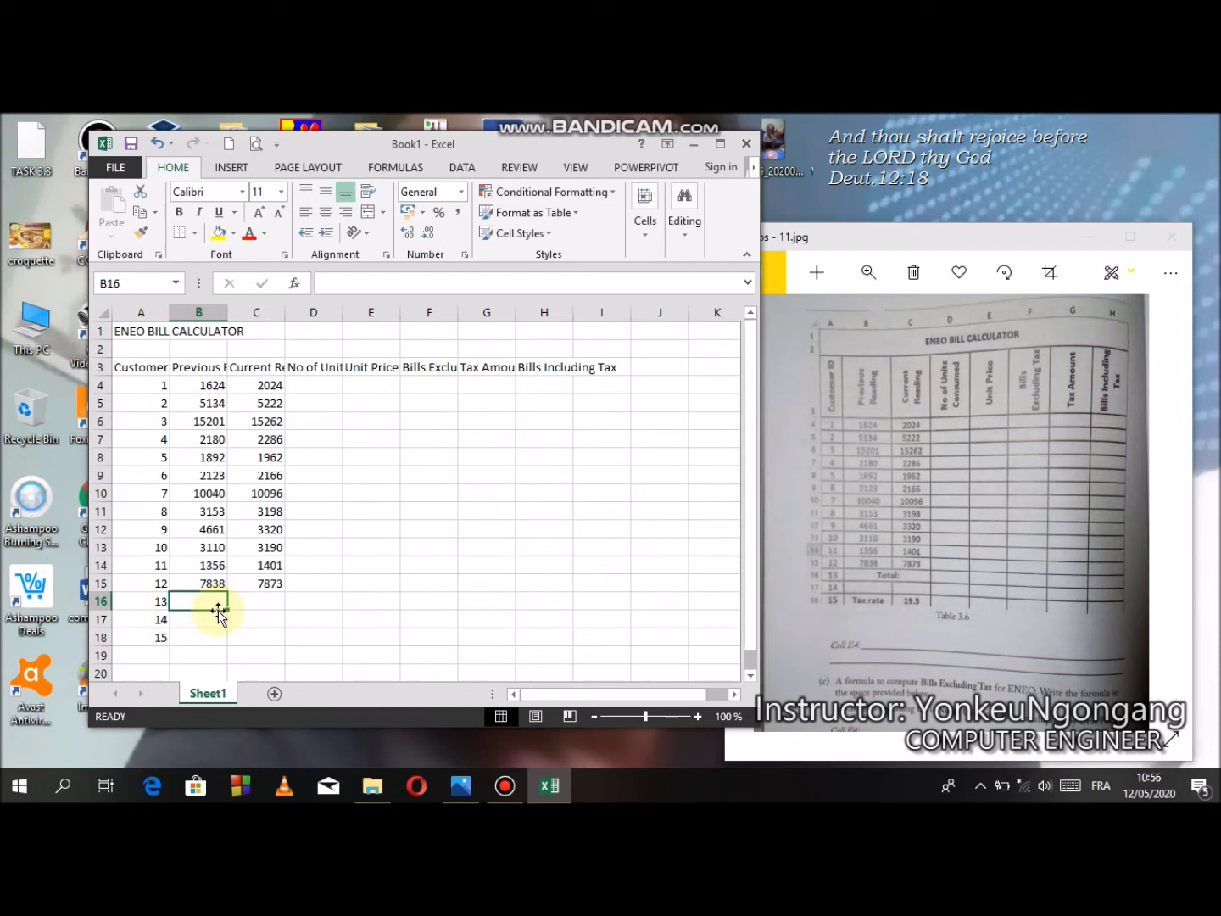
pyautogui.write('T')
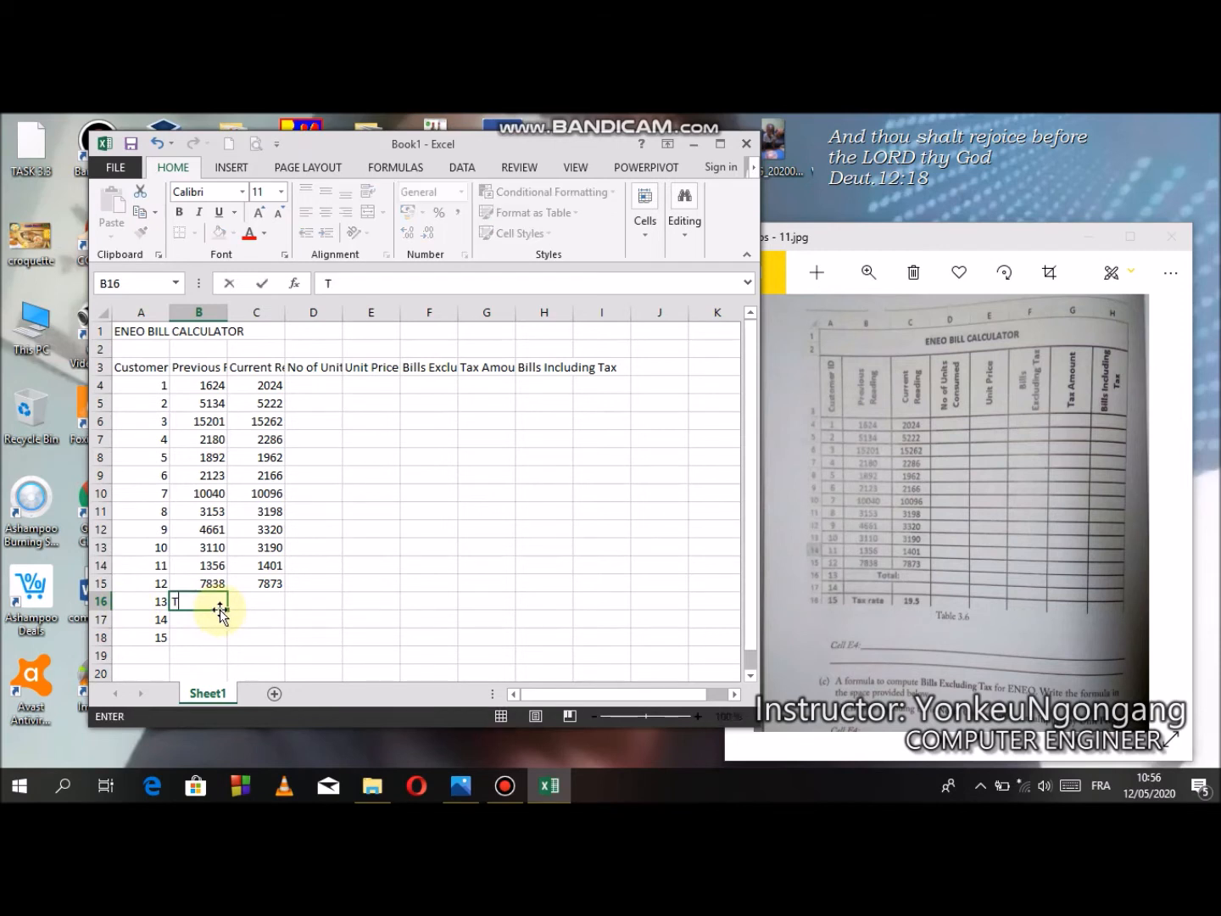
pyautogui.write('otal:')
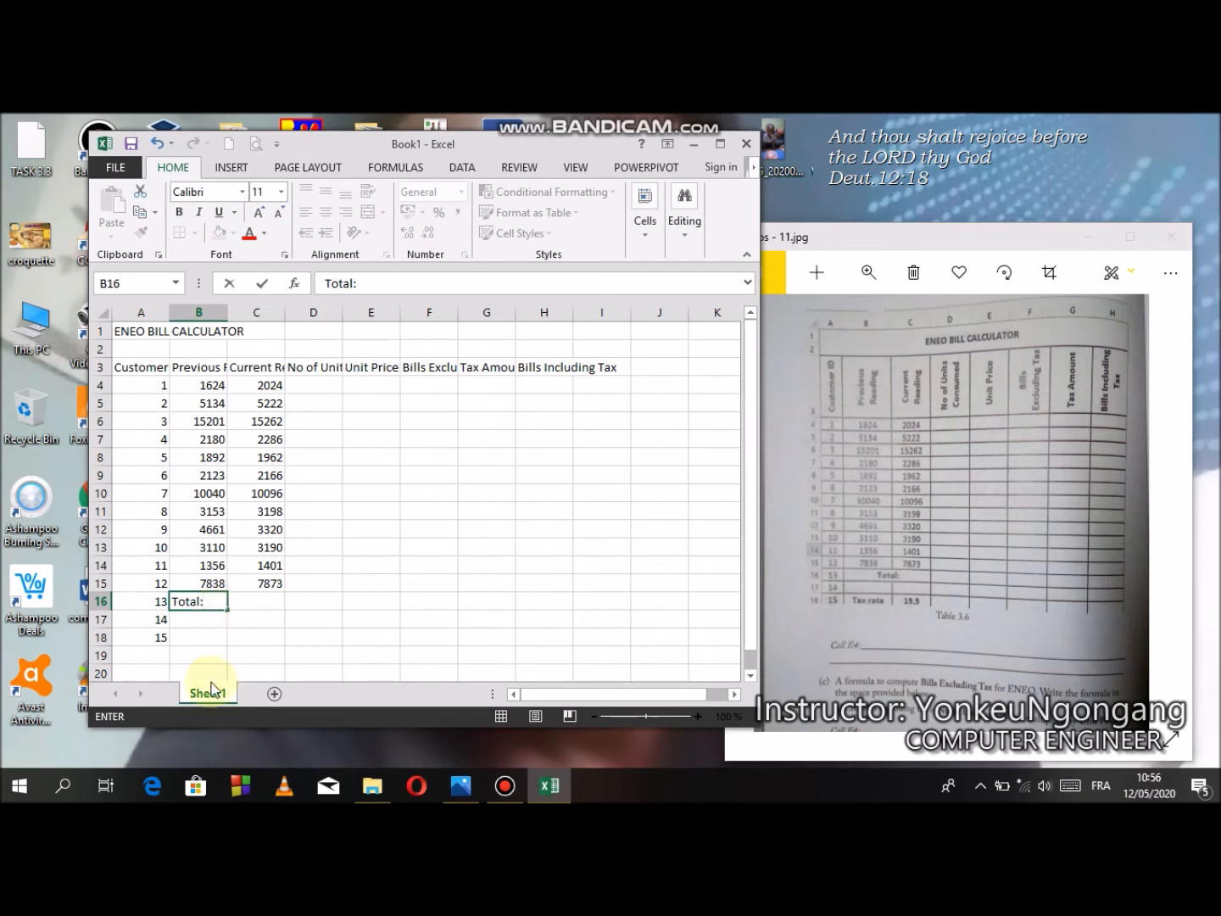
# Step: Enter the label "Tax rate" in cell B18 and its value 19,5 in cell C18
pyautogui.click(192, 638)
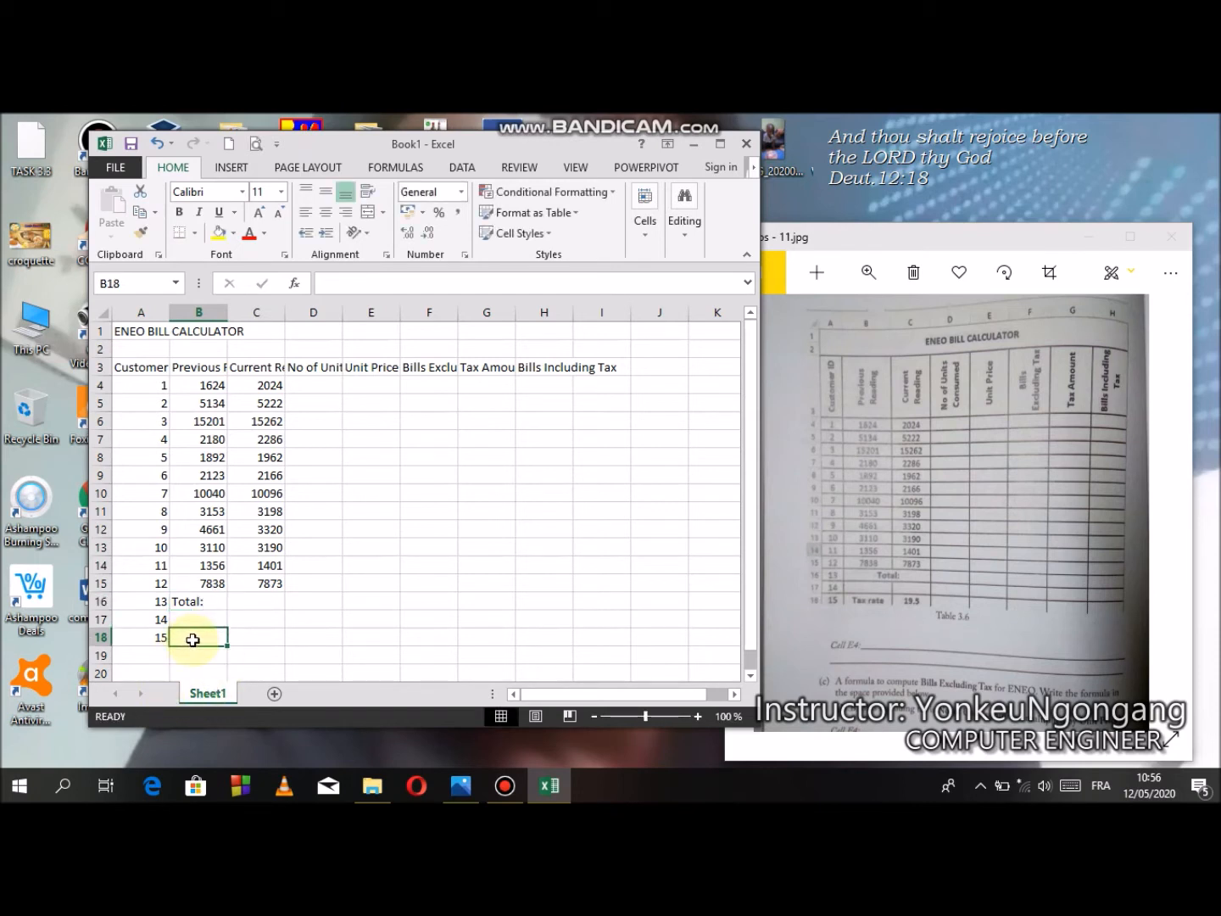
pyautogui.write('Ta')
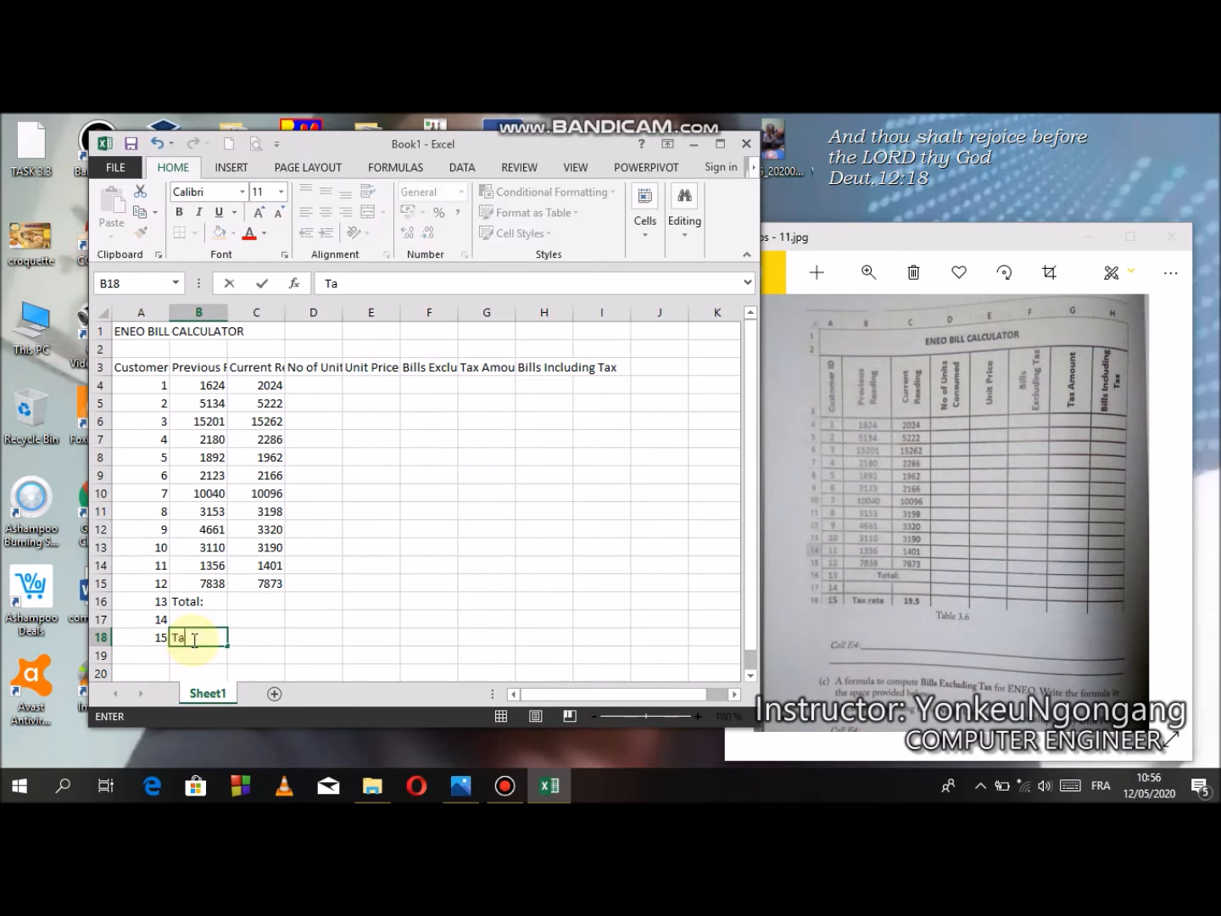
pyautogui.write('x rate')
pyautogui.click(259, 644)
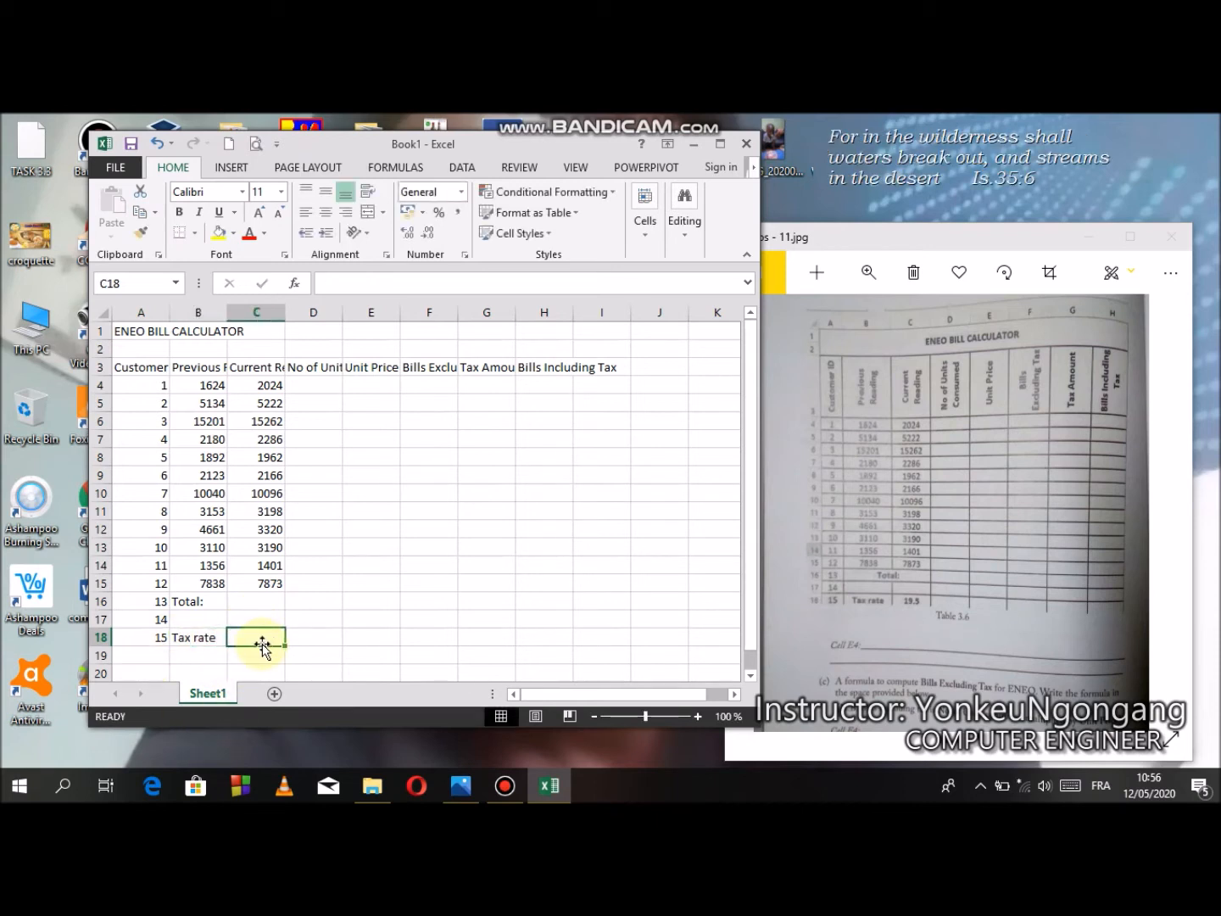
pyautogui.write('19,5')
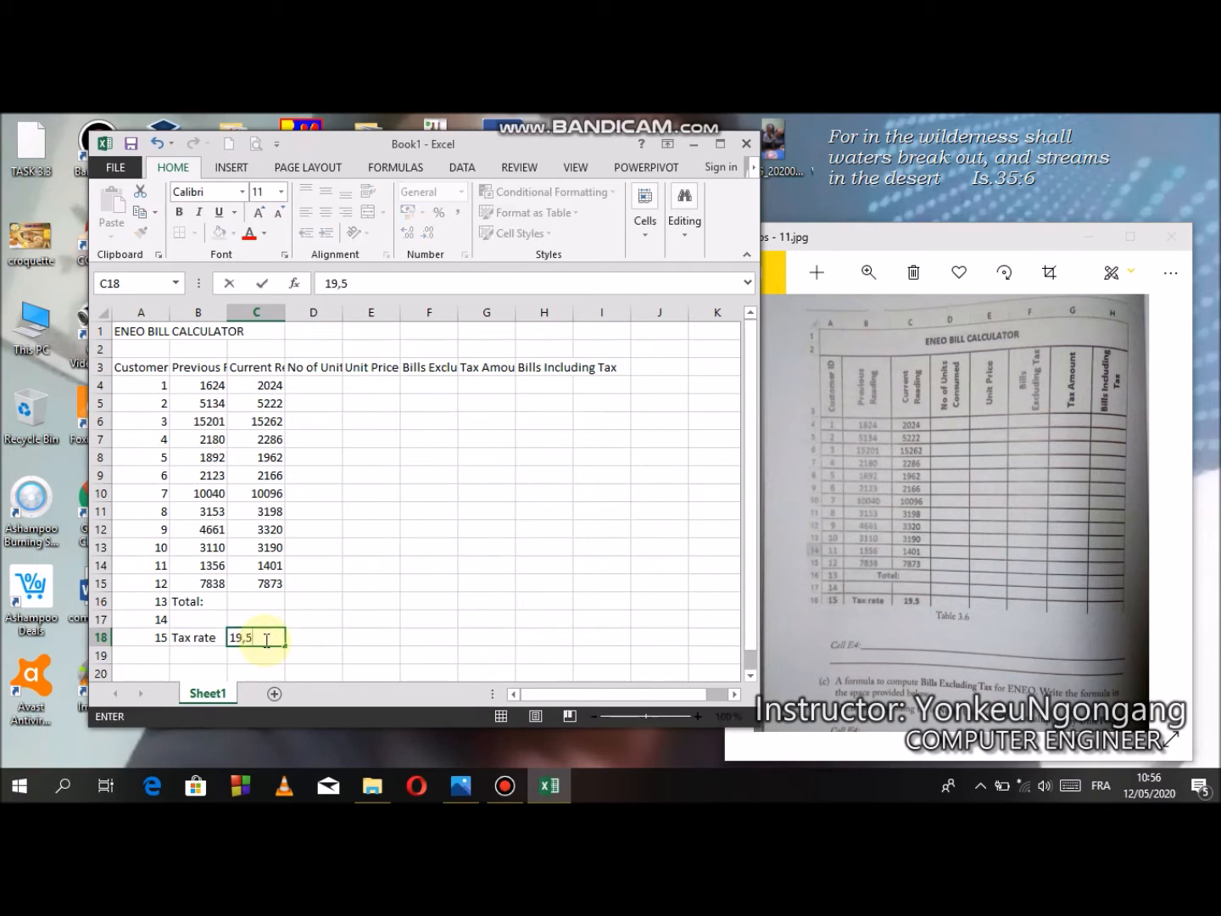
pyautogui.click(256, 583)
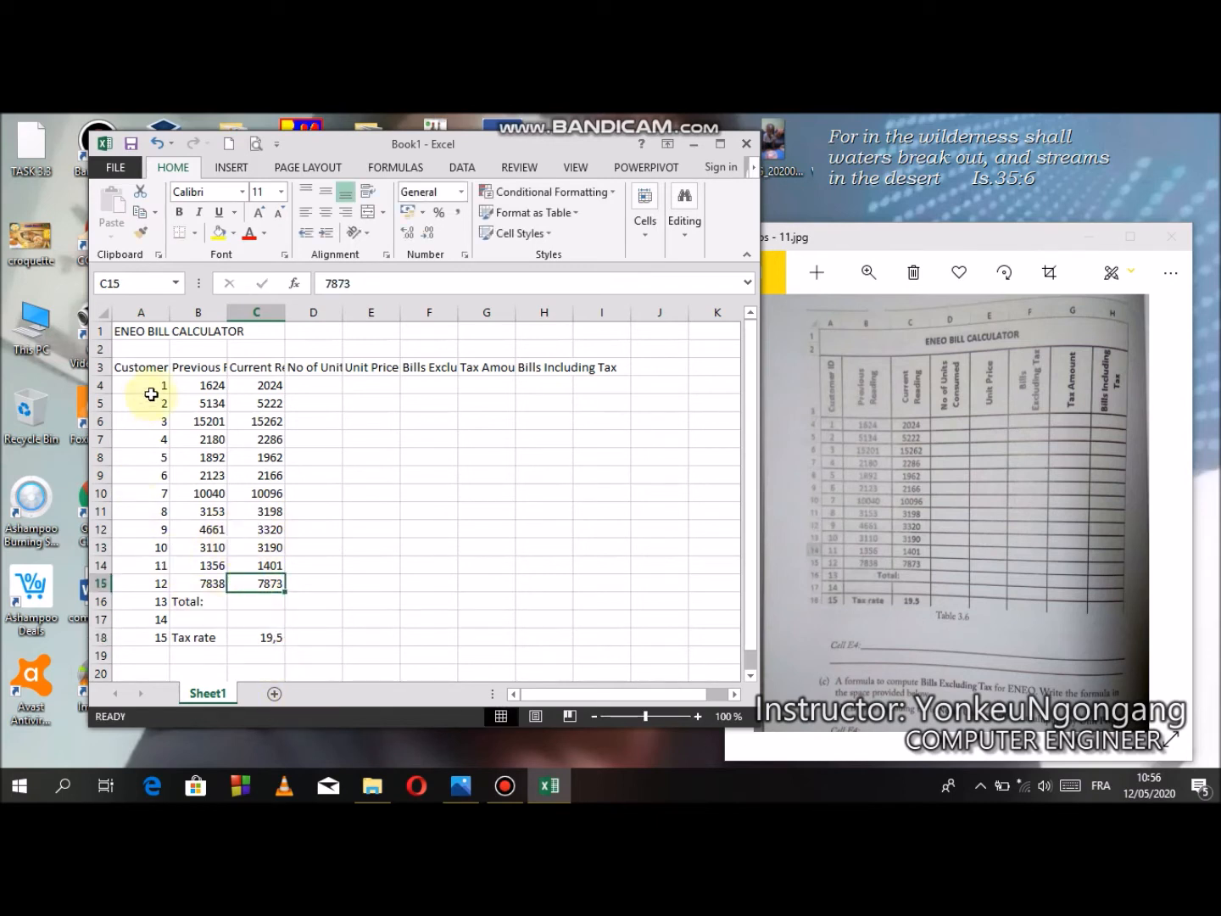
pyautogui.click(164, 371)
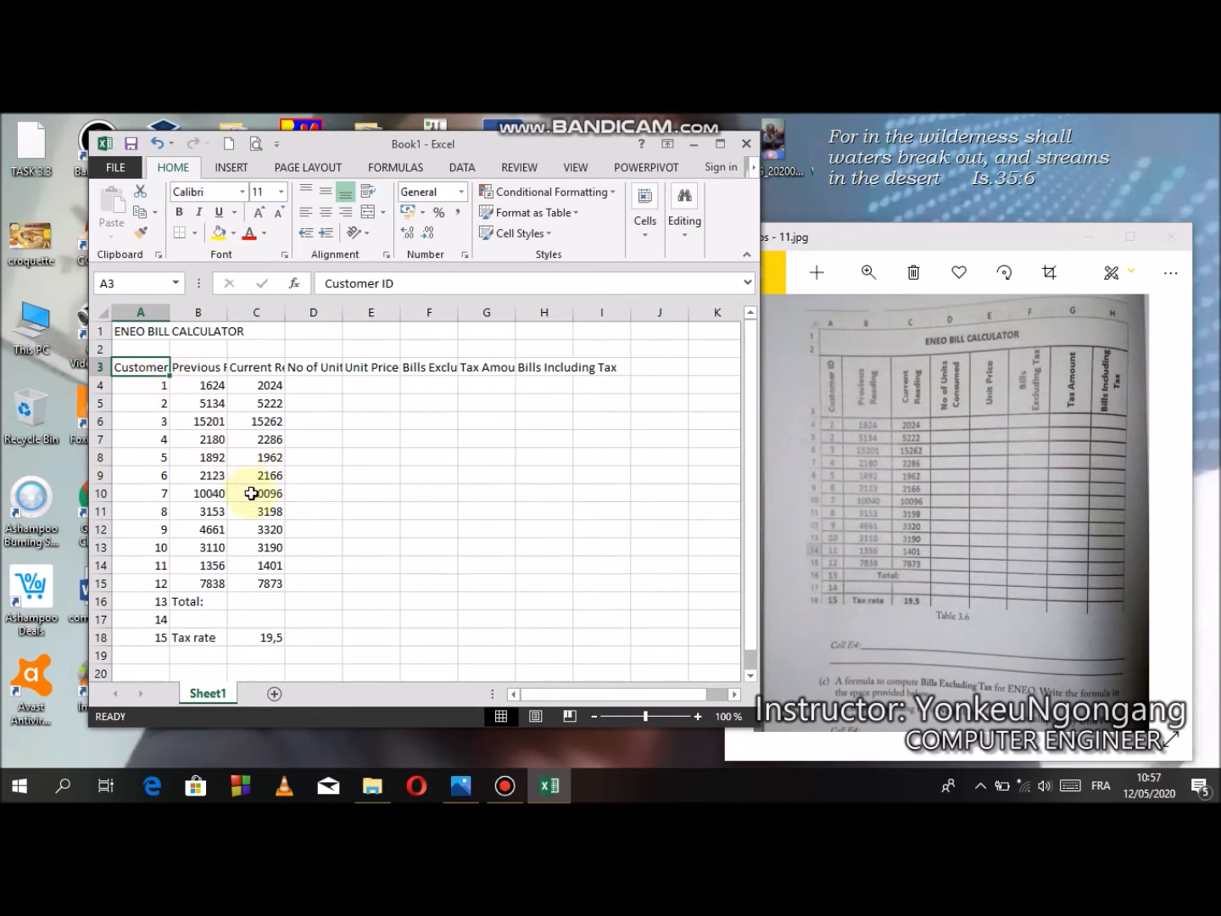
# Step: Consult the Task 3.6 instructions in Photos, and merge and center the ENEO BILL CALCULATOR title across A1:H2 in Excel
pyautogui.click(837, 473)
pyautogui.scroll(2, 984, 495)
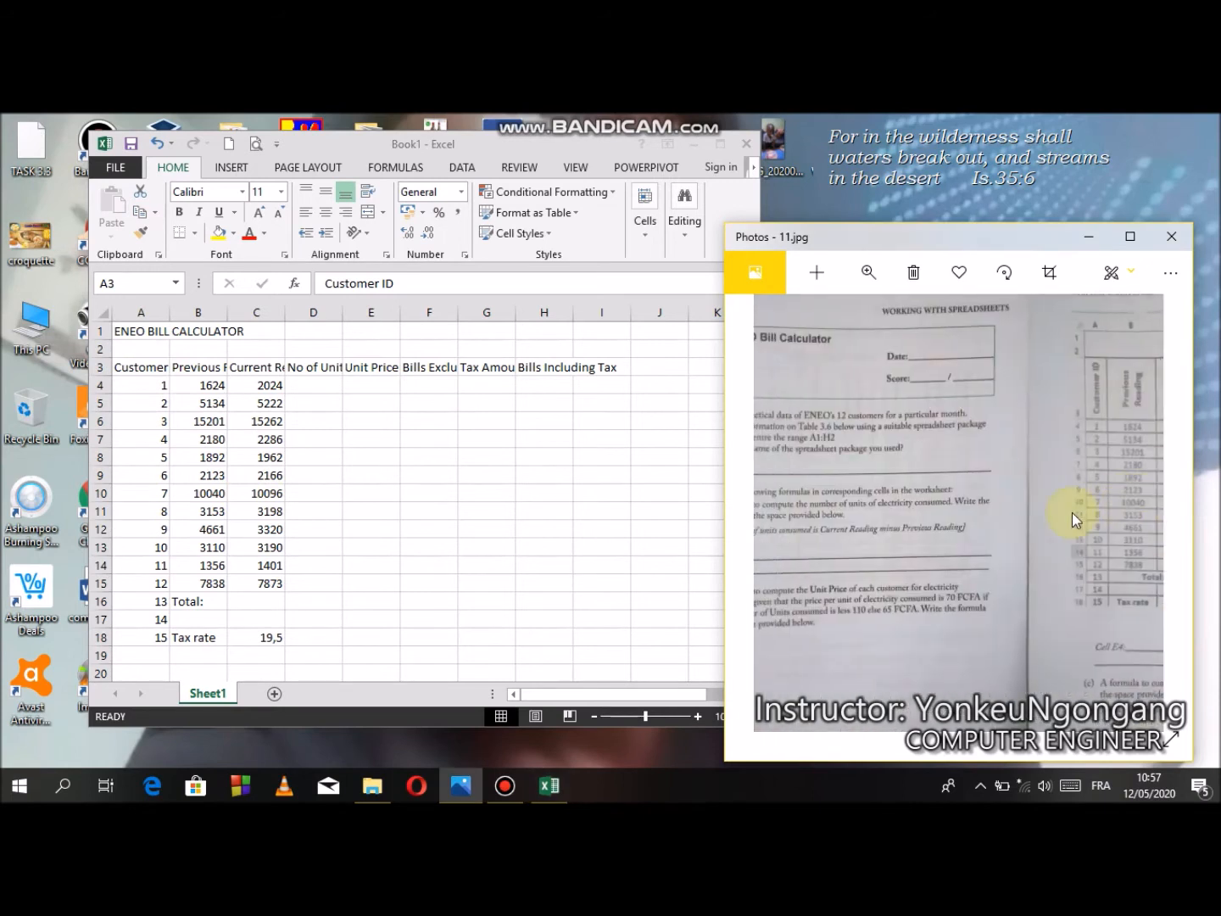
pyautogui.moveTo(925, 530); pyautogui.dragTo(859, 476)
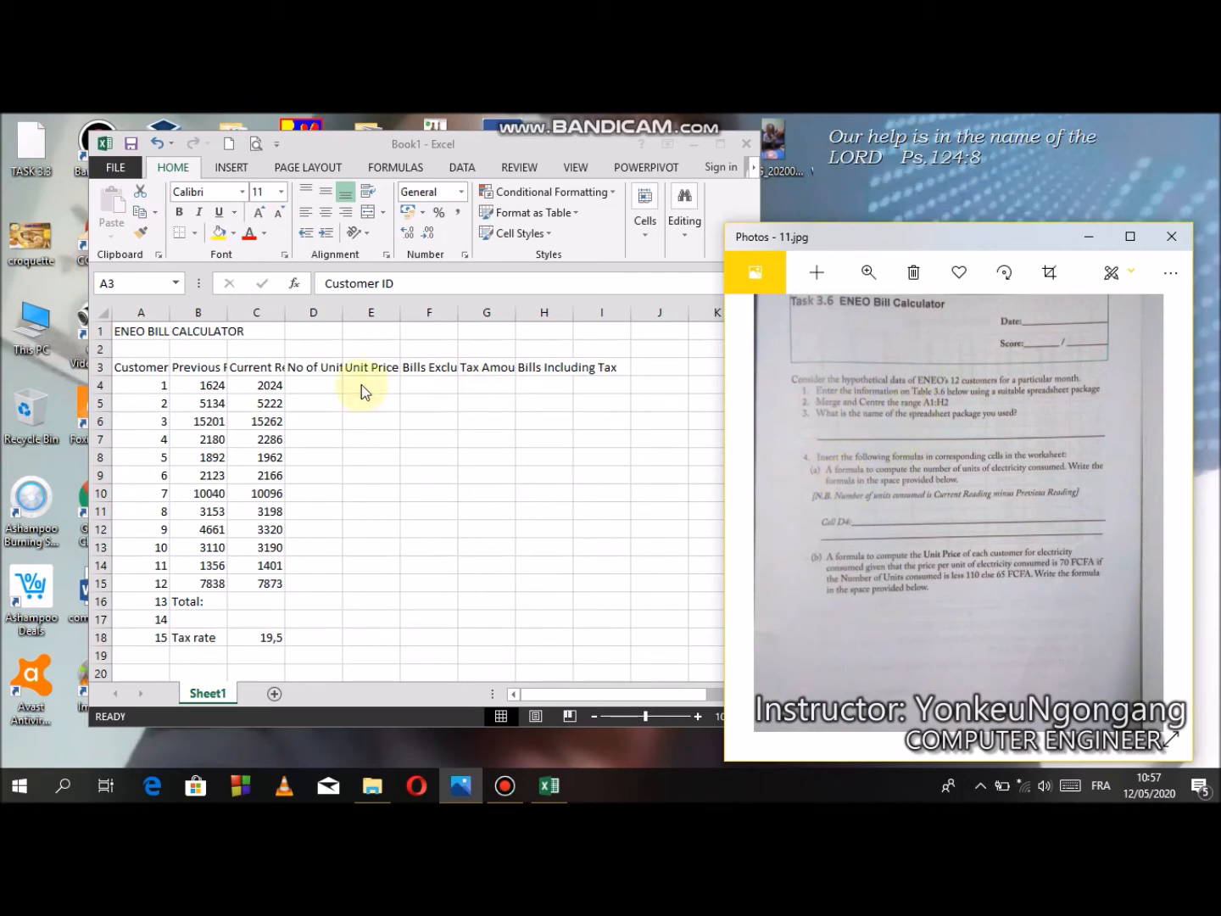
pyautogui.click(150, 329)
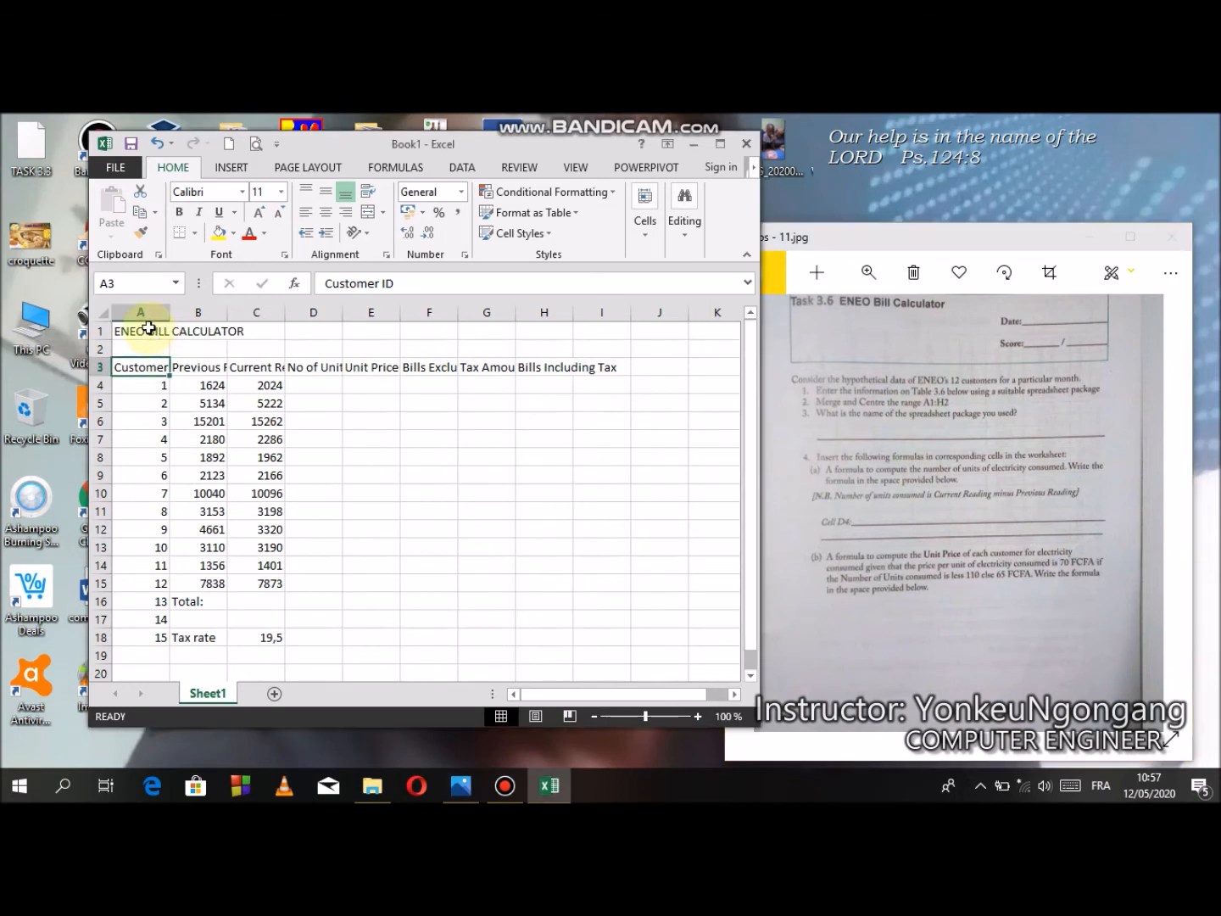
pyautogui.click(544, 348)
pyautogui.moveTo(123, 329); pyautogui.dragTo(553, 347)
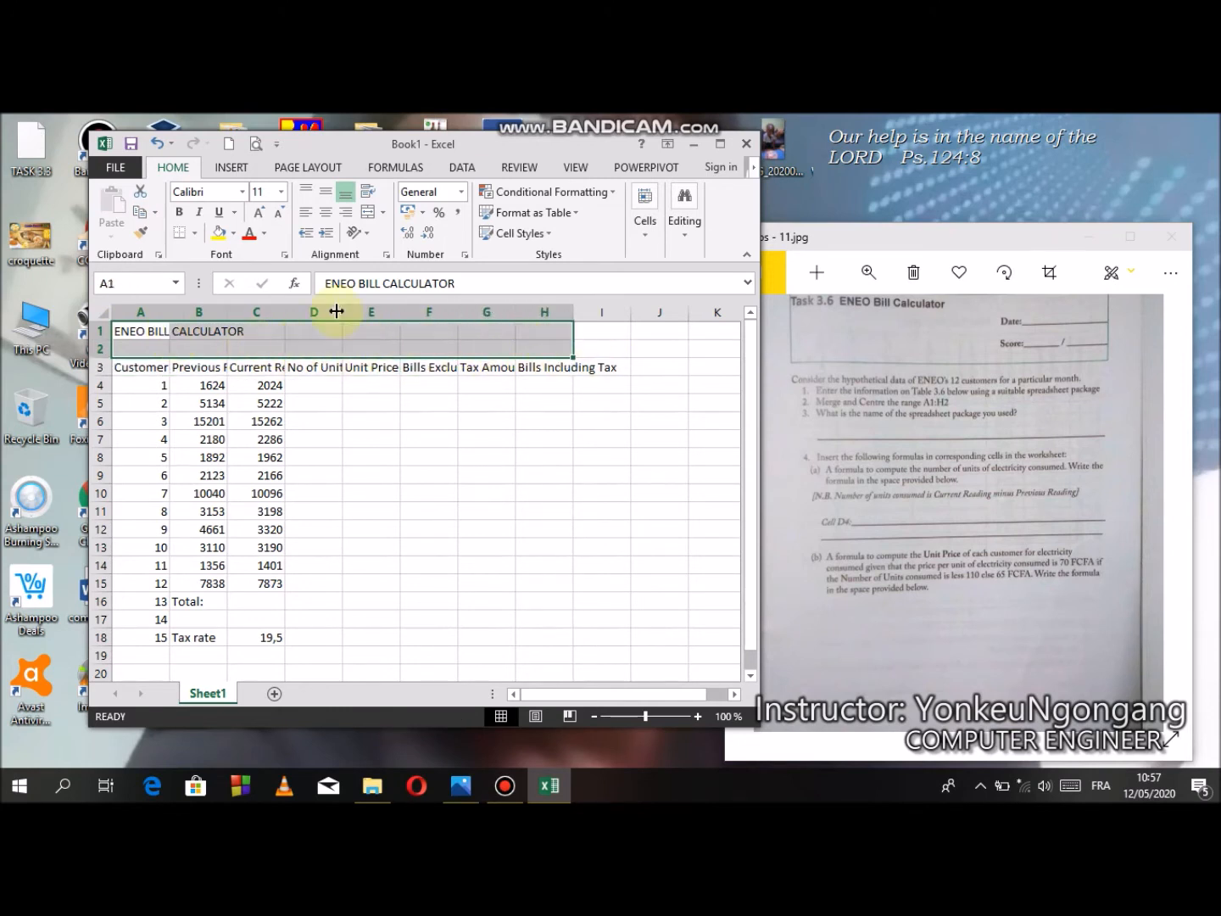
pyautogui.click(714, 148)
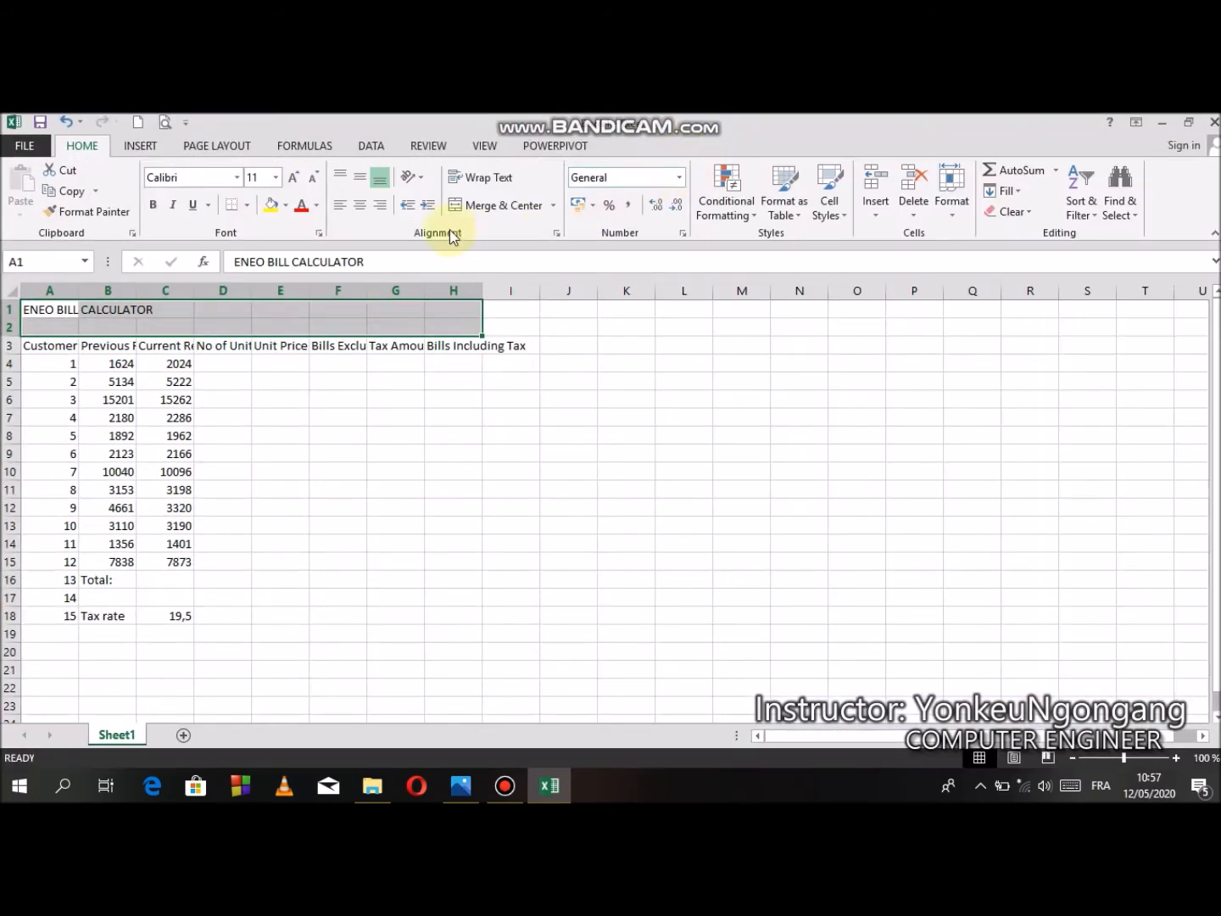
pyautogui.click(515, 215)
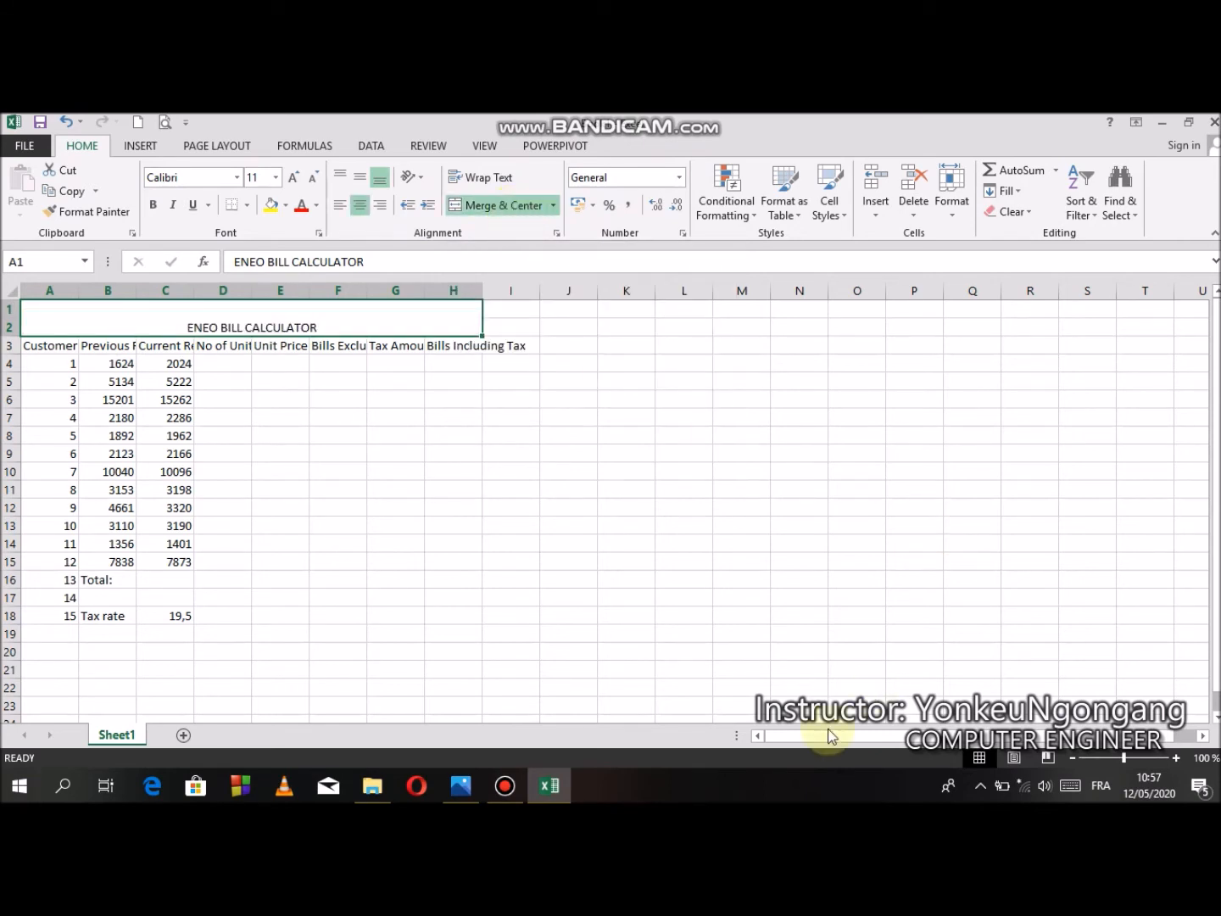
pyautogui.click(461, 786)
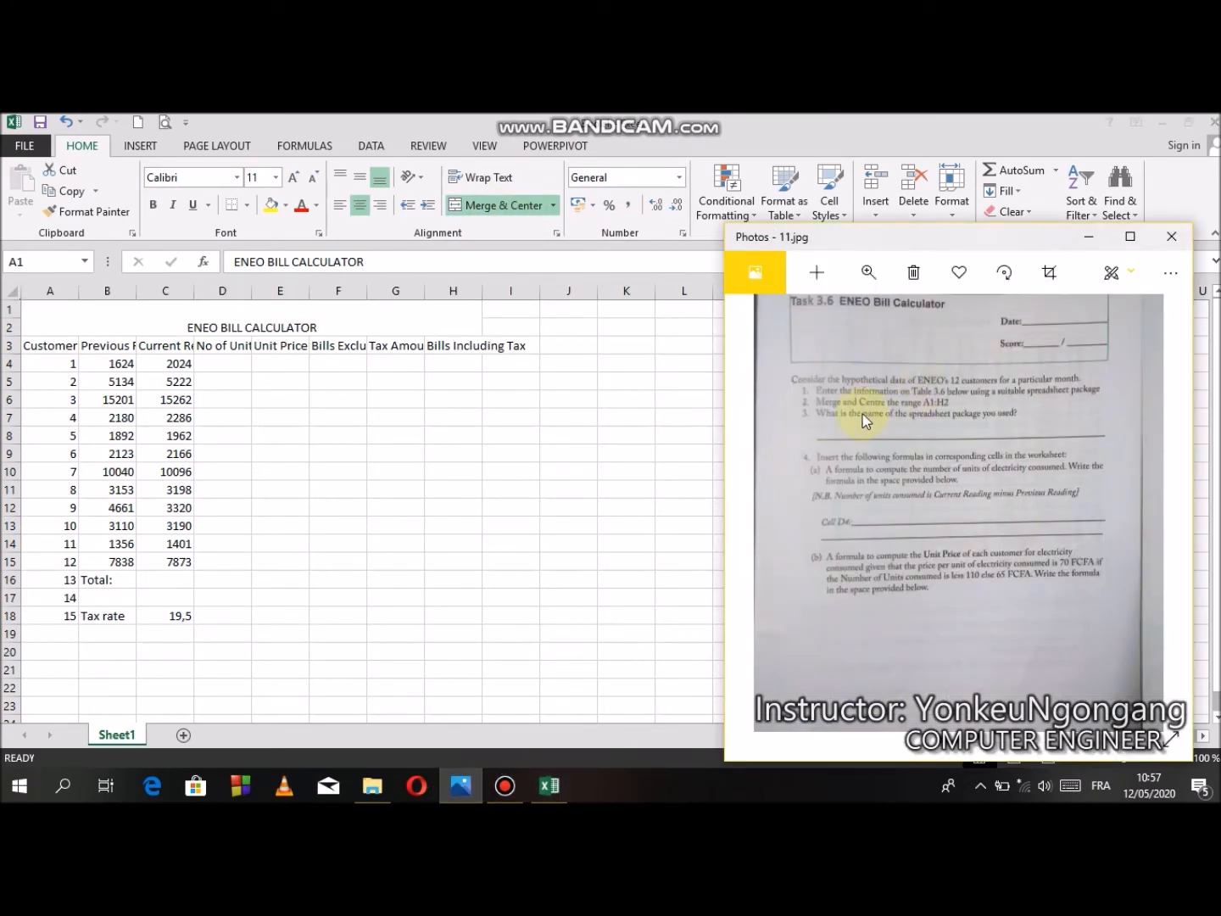
pyautogui.click(504, 206)
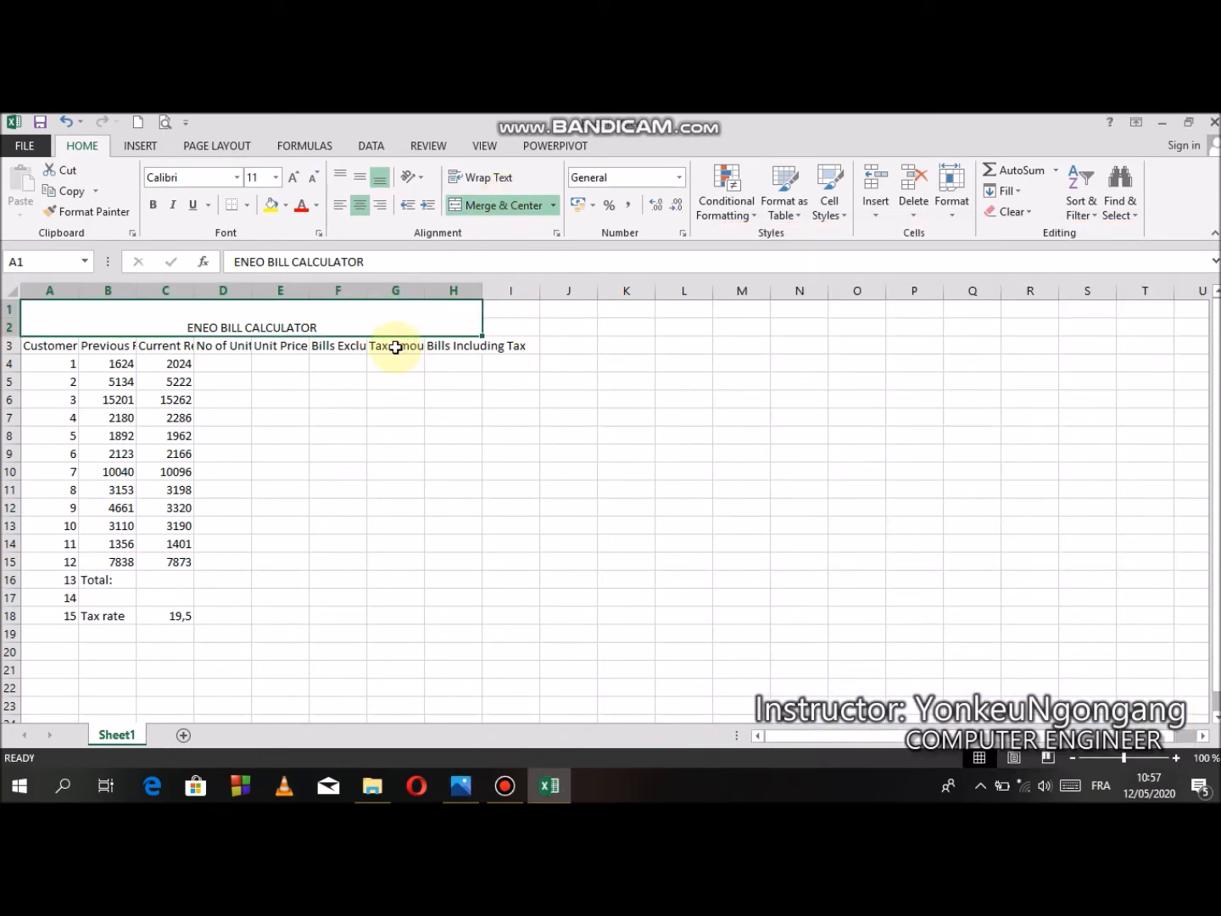
# Step: Check the Table 3.6 layout in Photos, and middle-align the merged ENEO BILL CALCULATOR title vertically in Excel
pyautogui.click(461, 787)
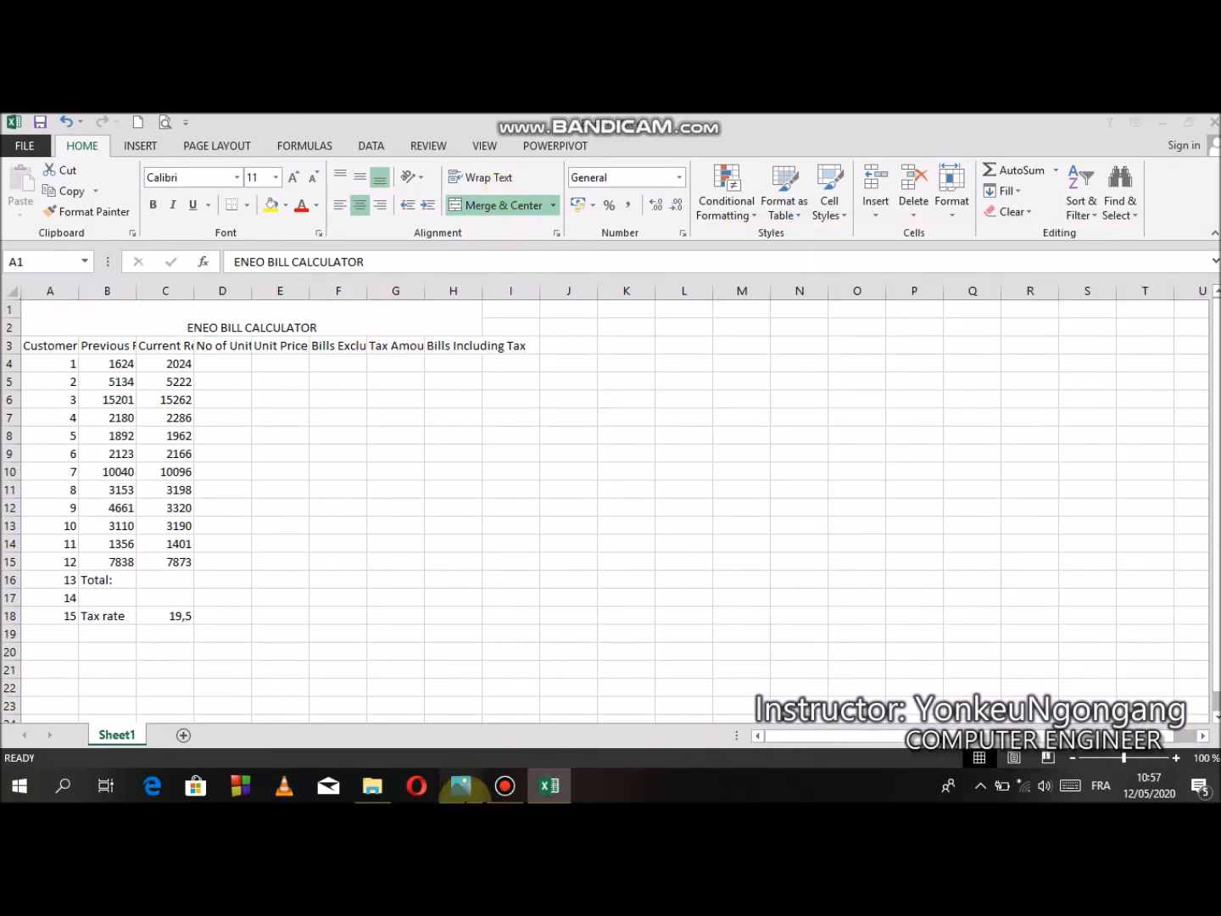
pyautogui.moveTo(1096, 481); pyautogui.dragTo(853, 545)
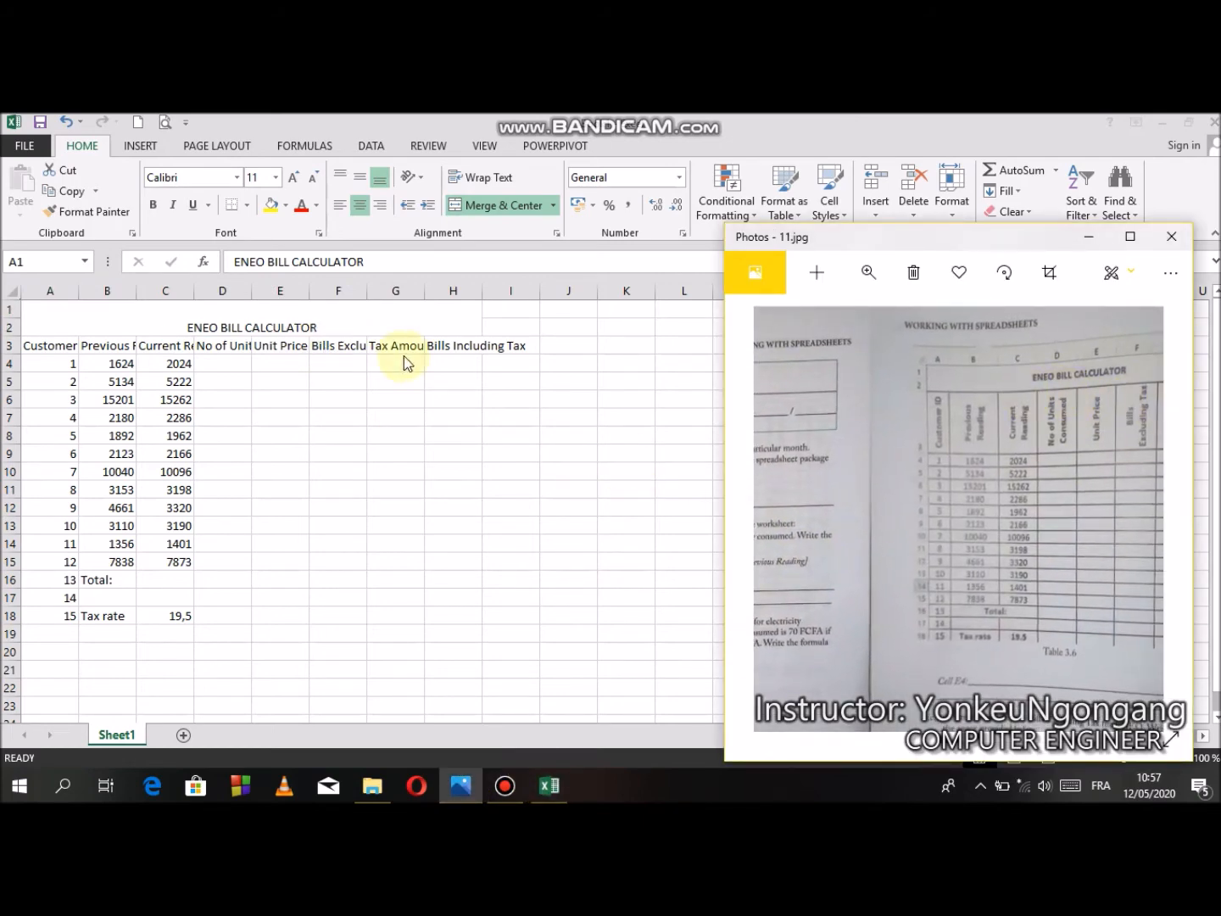
pyautogui.click(378, 177)
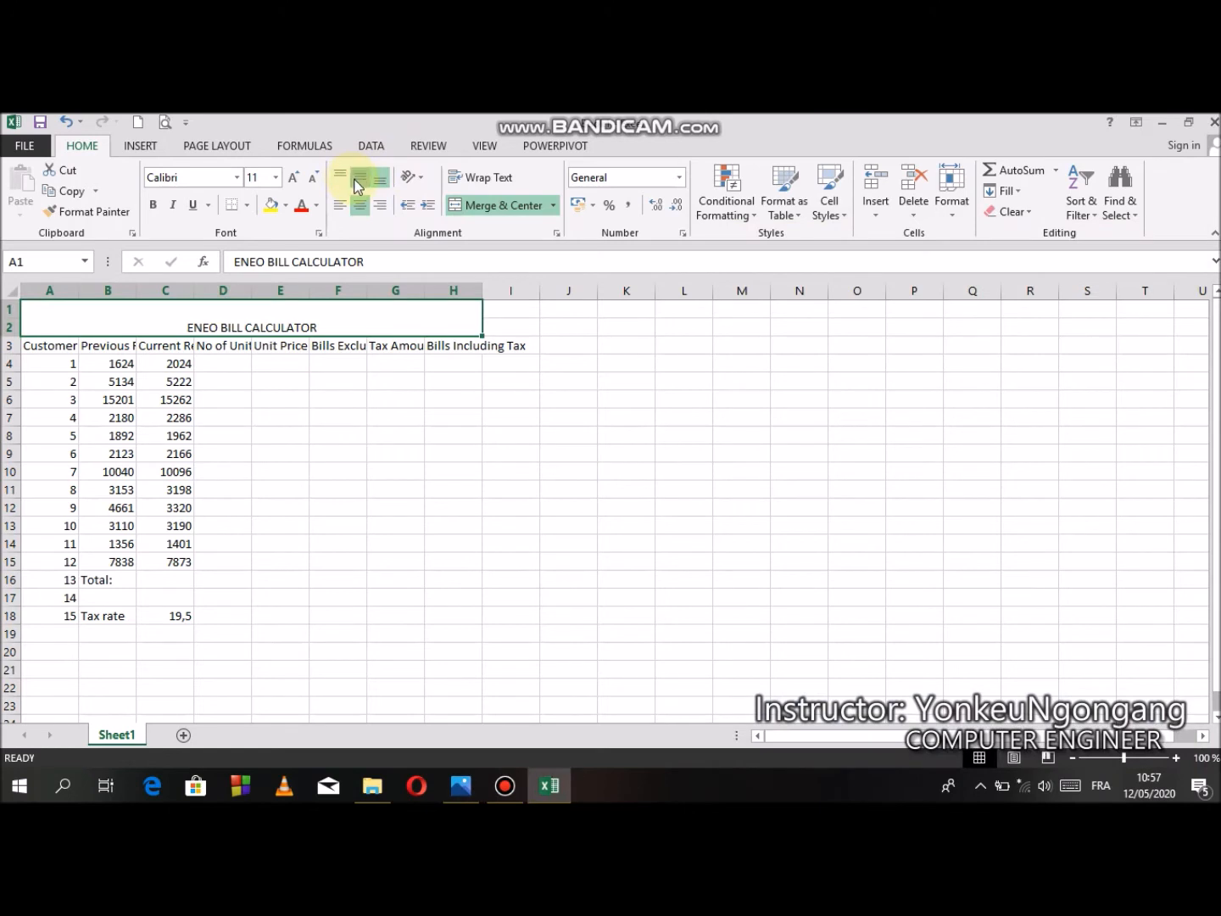
pyautogui.click(361, 177)
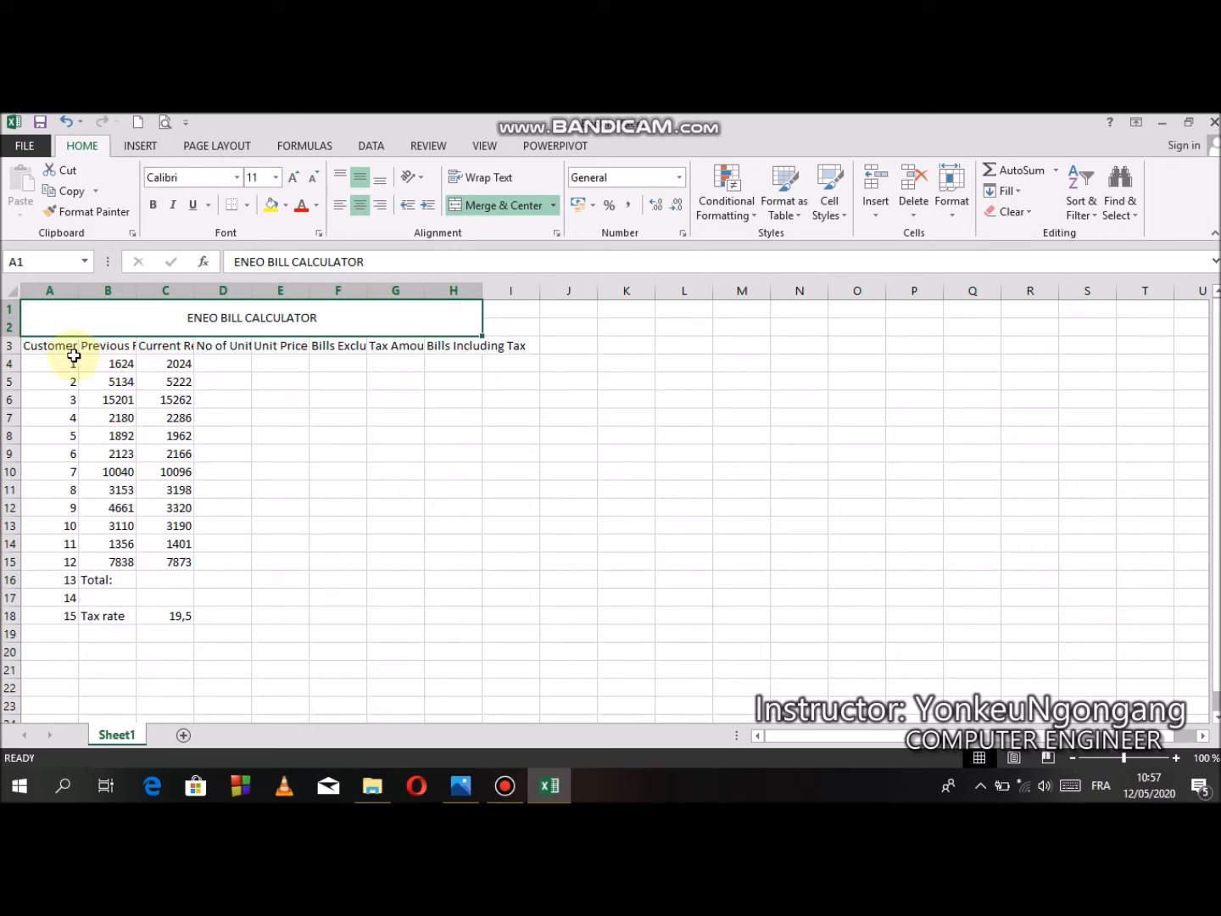
# Step: Bring the Task 3.6 instructions into view in Photos, and reduce the Excel window so both windows show side by side
pyautogui.click(467, 785)
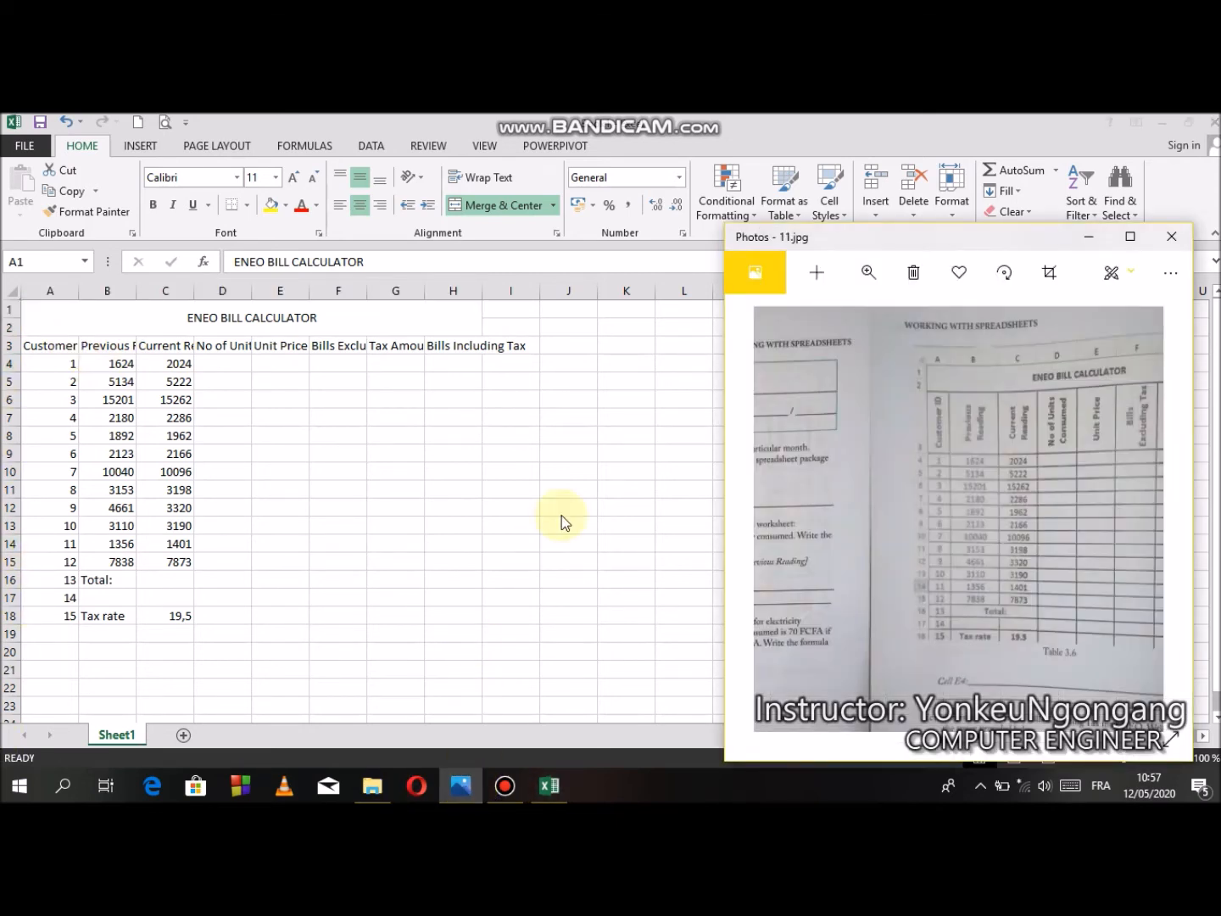
pyautogui.moveTo(927, 500); pyautogui.dragTo(1147, 491)
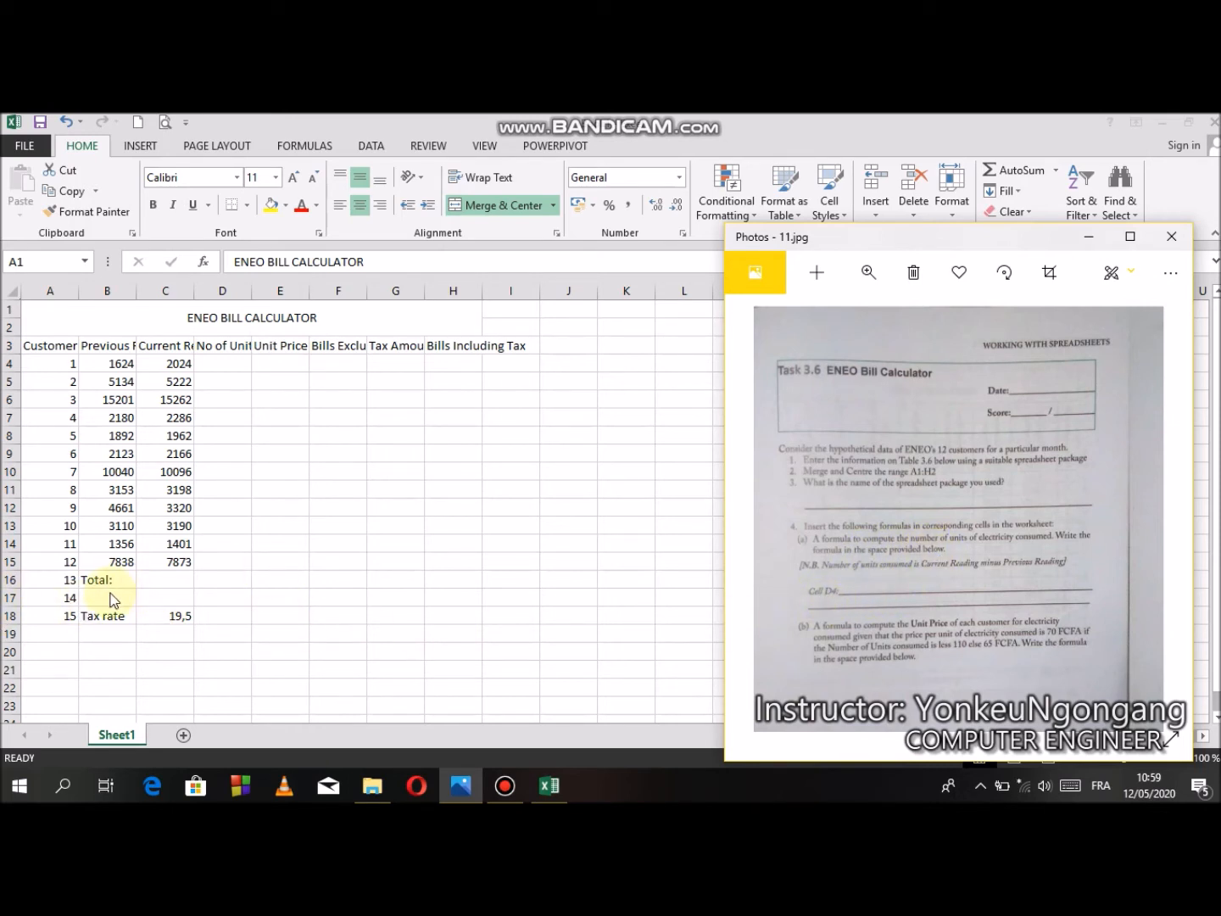
pyautogui.hotkey('alt', 'Tab')
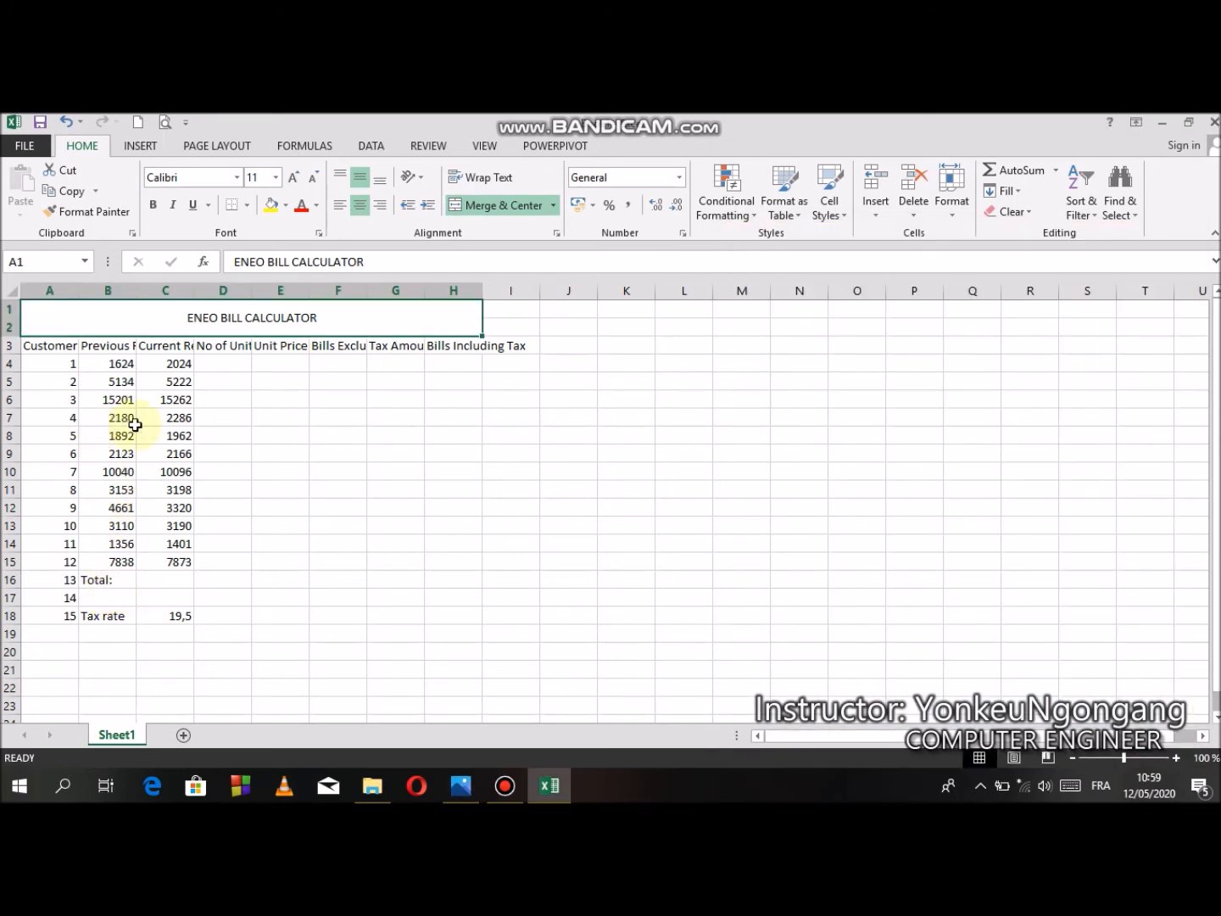
pyautogui.click(216, 362)
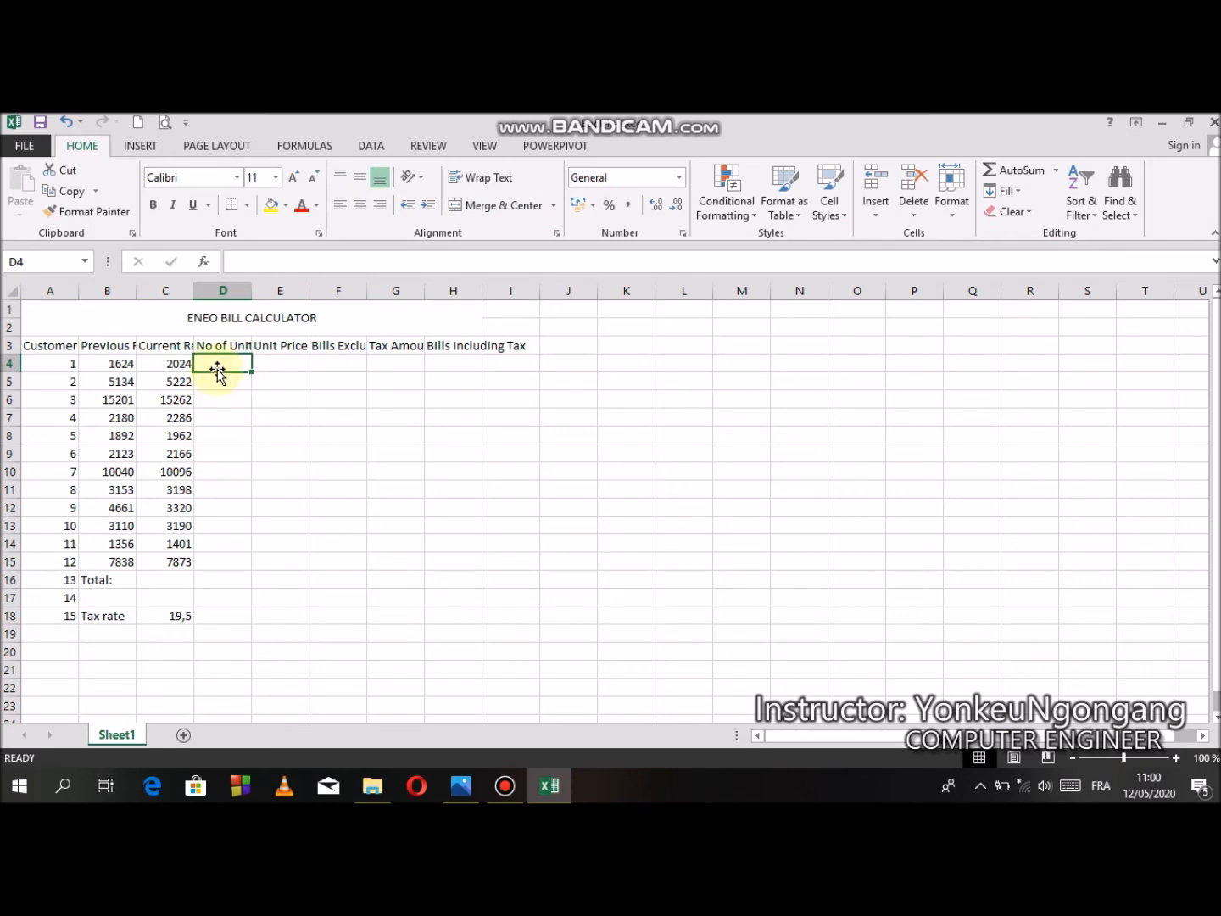
pyautogui.click(1189, 123)
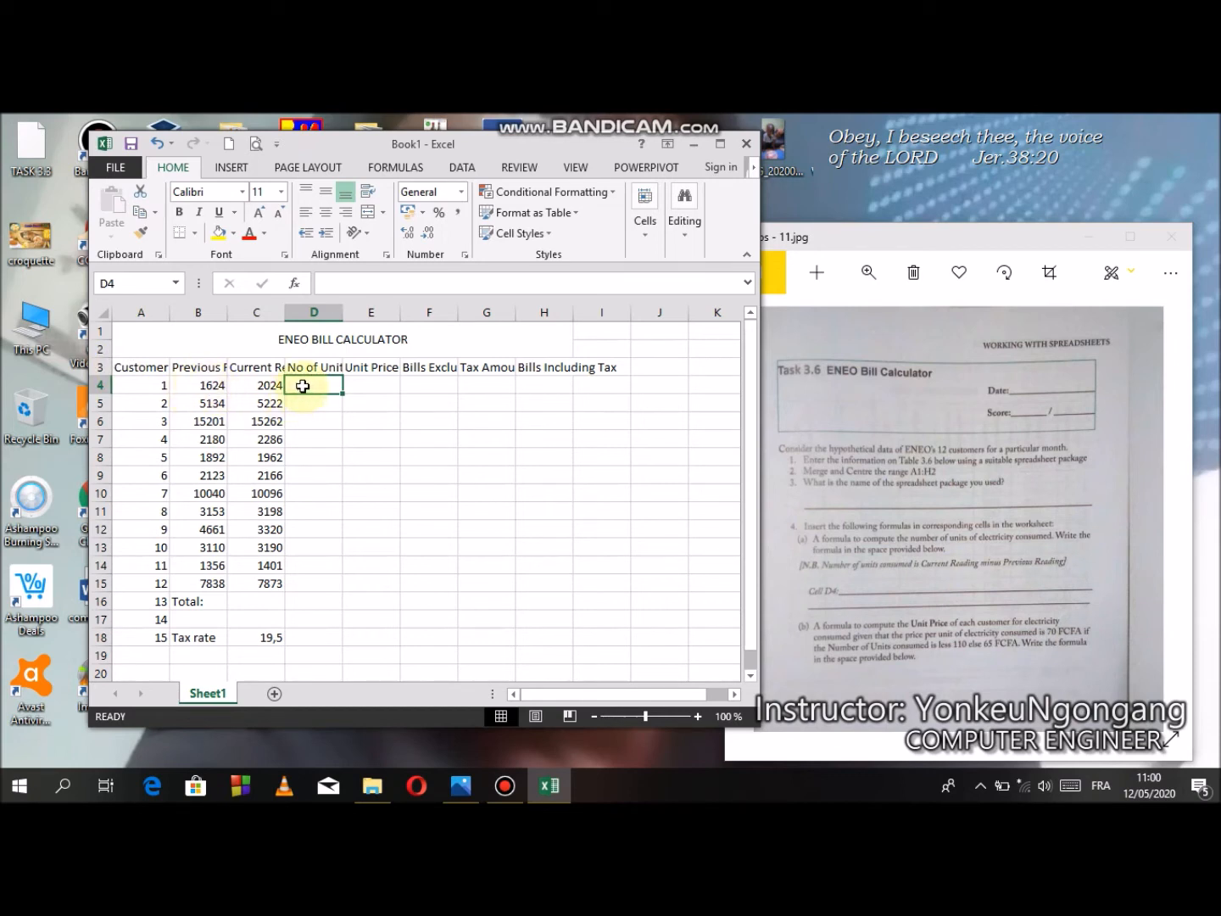
# Step: Compute the number of units consumed with =C4-B4 in cell D4 and fill the formula down to D15
pyautogui.write('=')
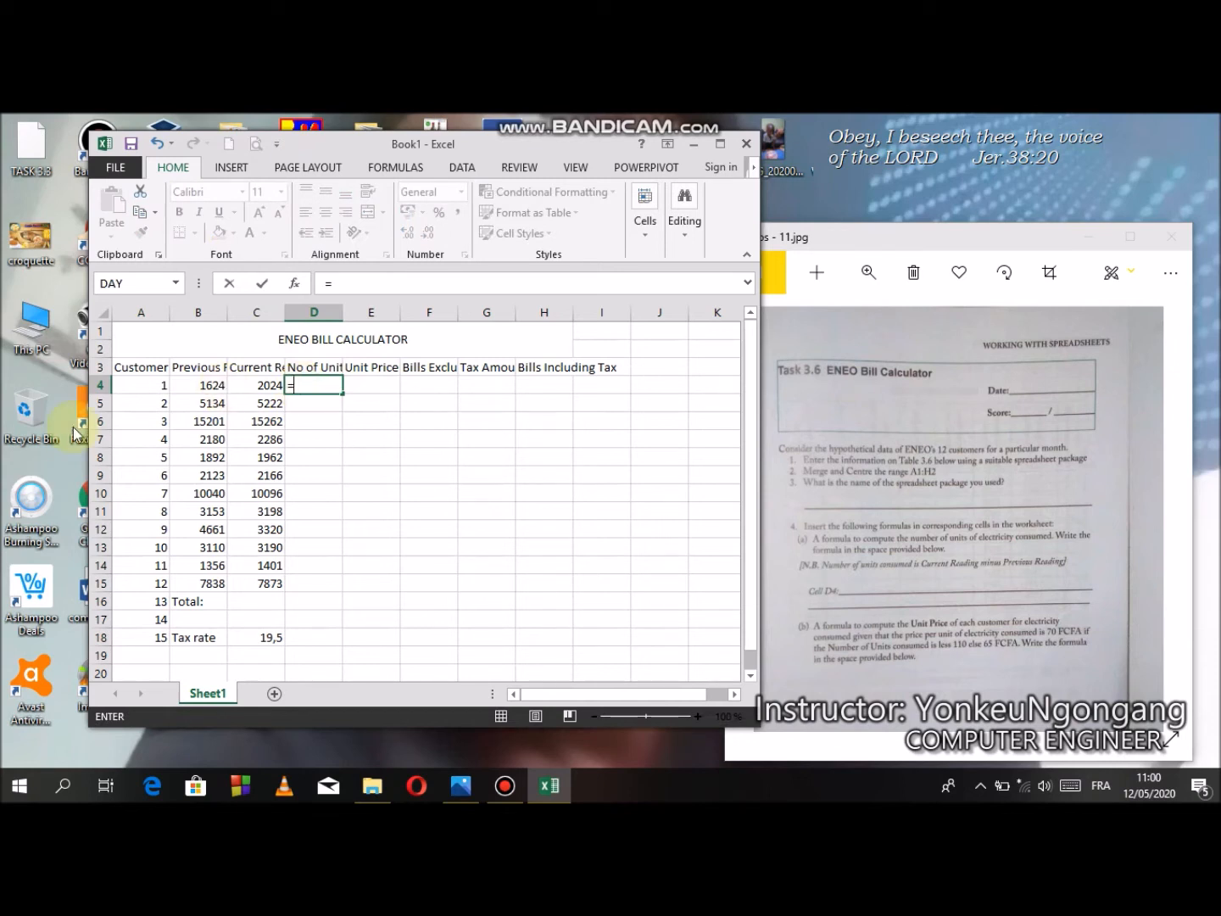
pyautogui.click(262, 386)
pyautogui.write('-')
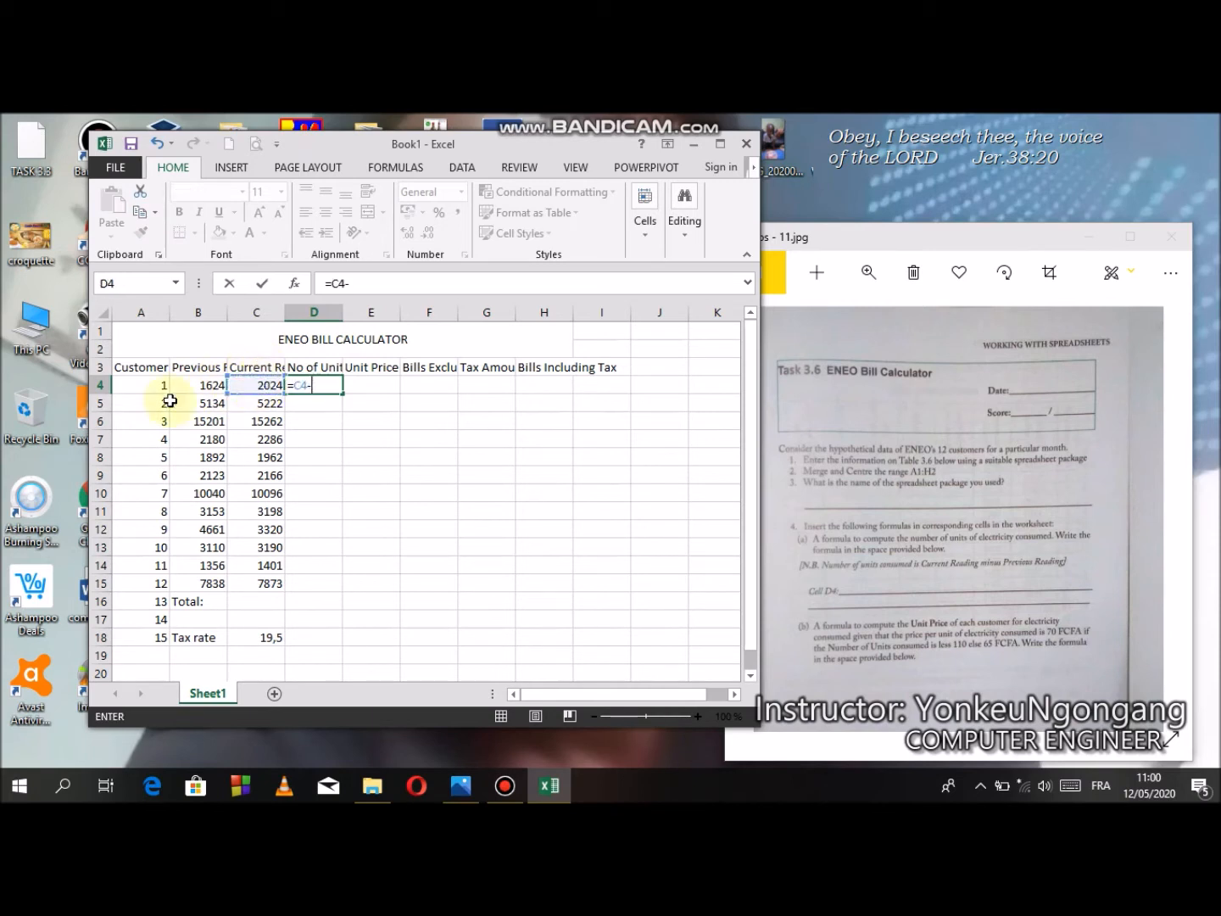
pyautogui.click(206, 385)
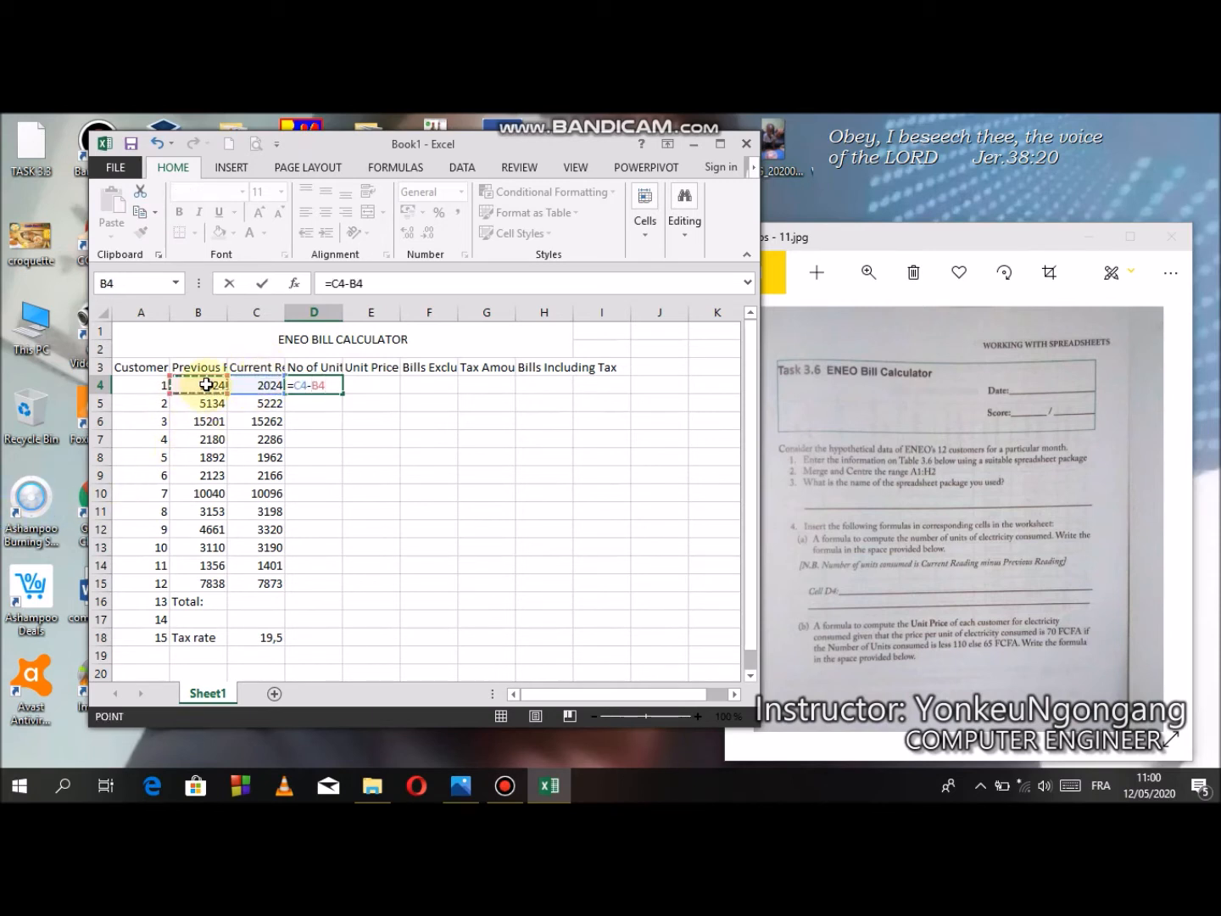
pyautogui.press('Return')
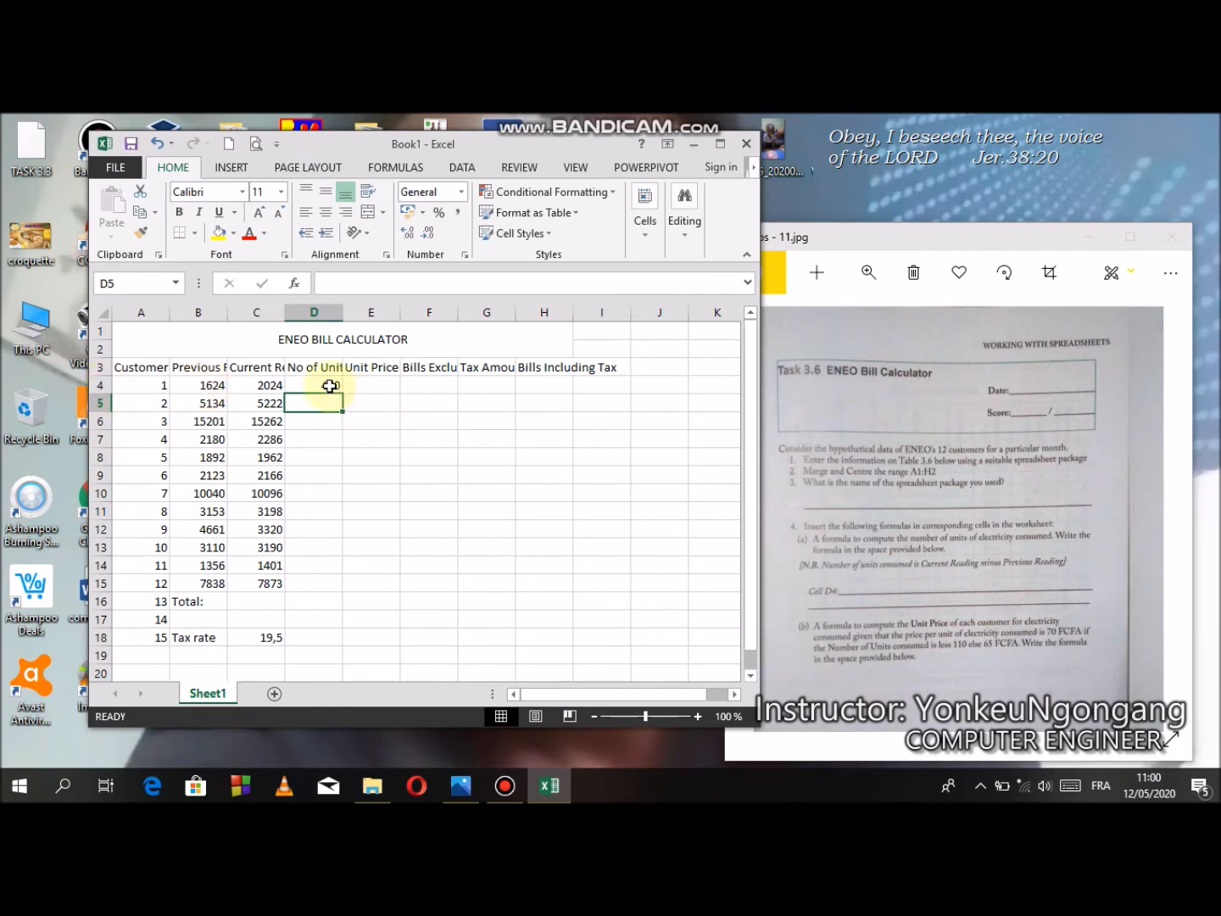
pyautogui.click(331, 383)
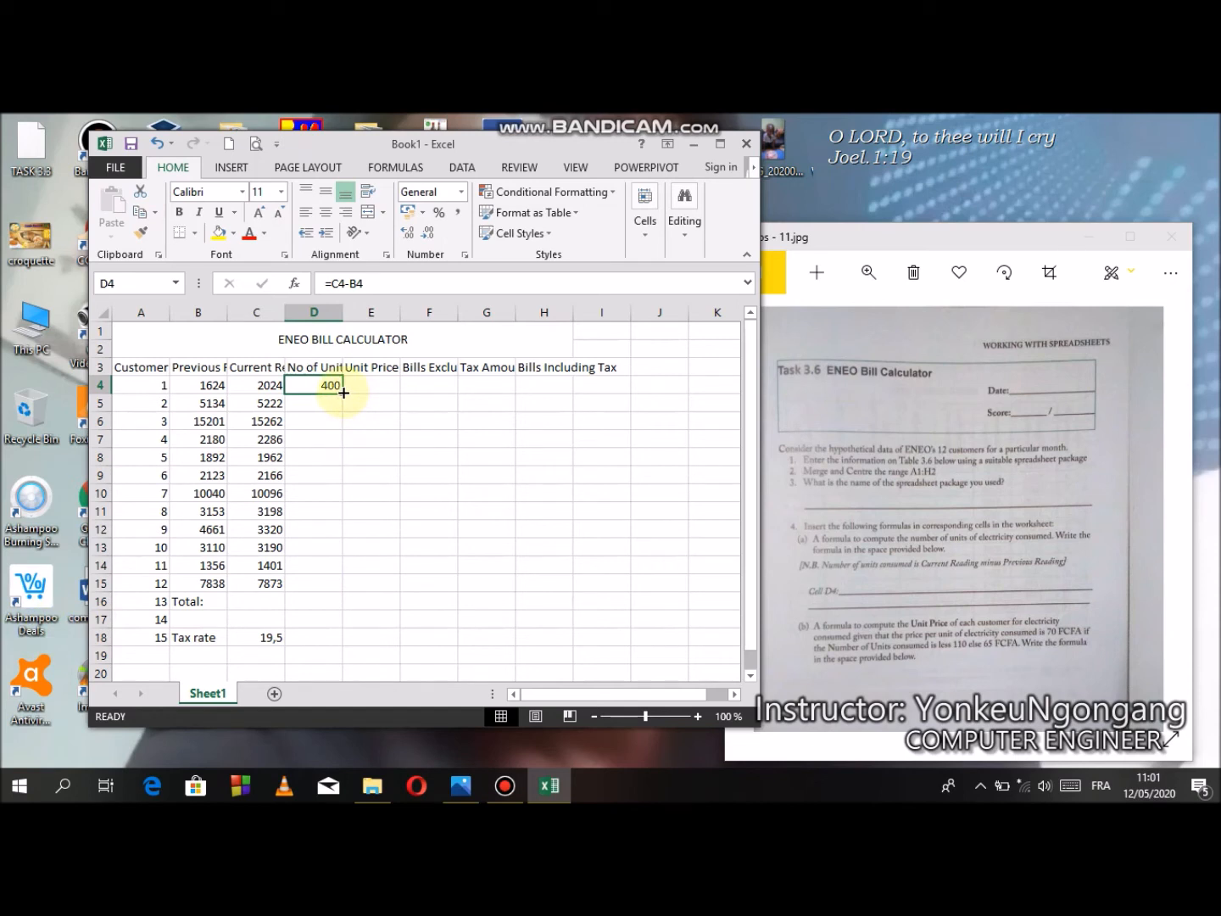
pyautogui.moveTo(343, 393); pyautogui.dragTo(332, 595)
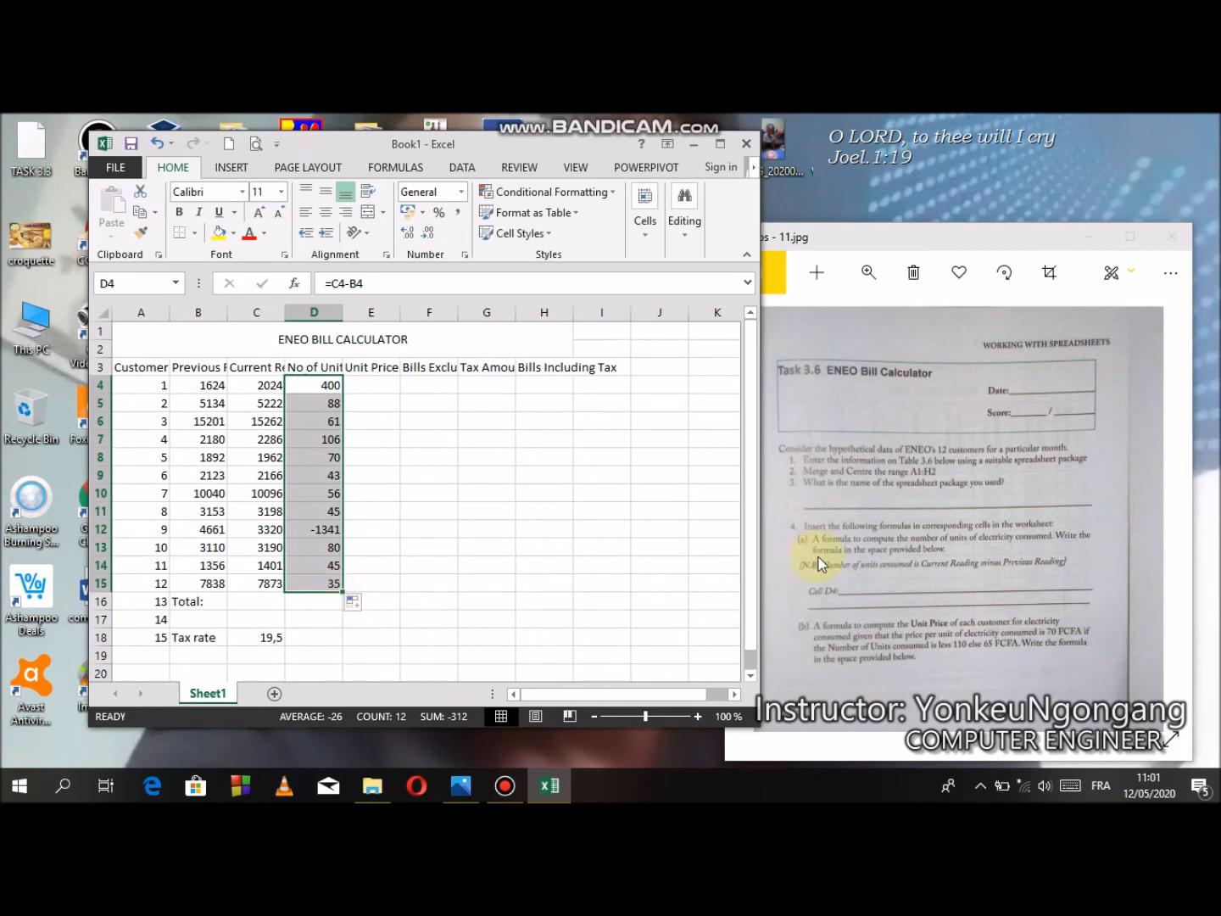
# Step: Consult question 4(b) on the unit price in Photos, and enter the formula =D4*70 in cell E4 in Excel
pyautogui.click(843, 573)
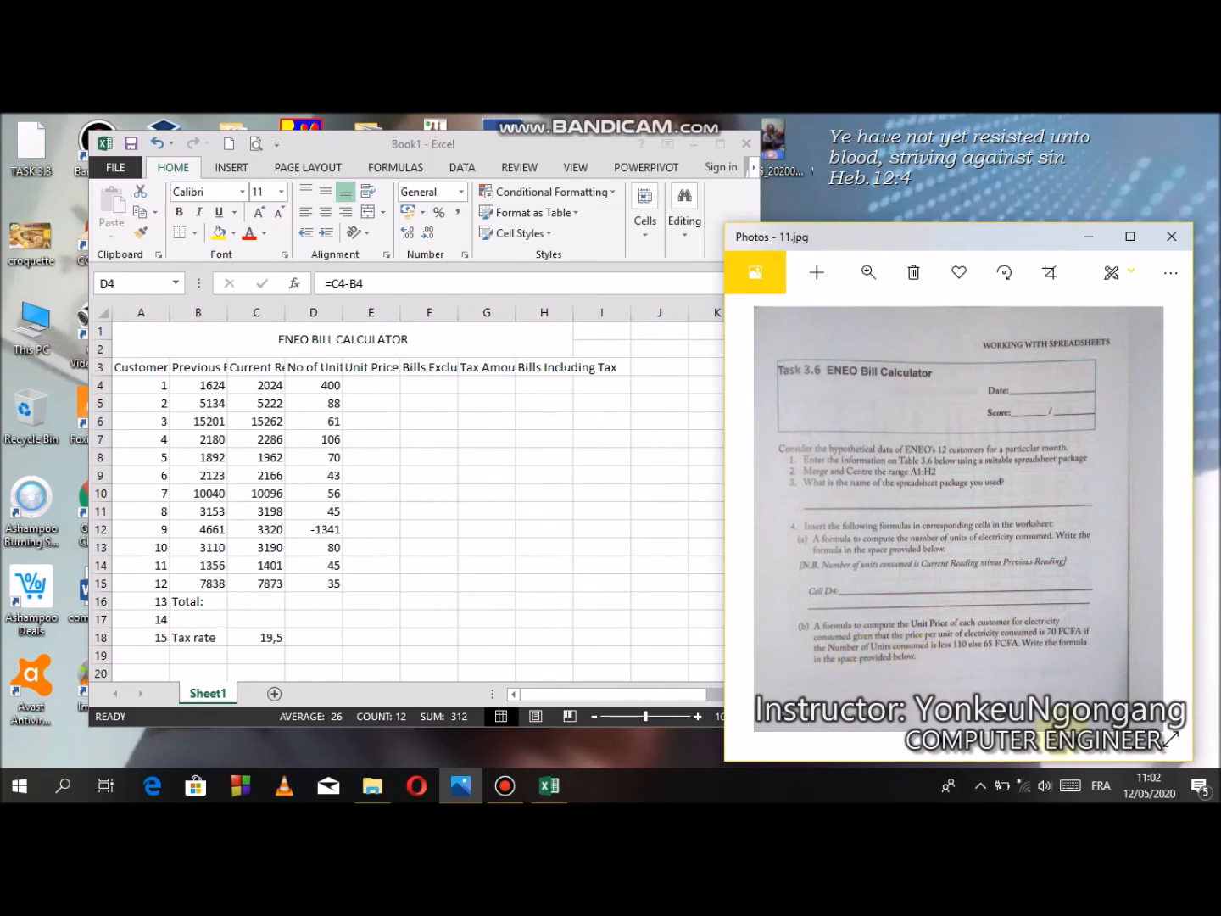
pyautogui.moveTo(1010, 662); pyautogui.dragTo(755, 671)
pyautogui.moveTo(833, 651); pyautogui.dragTo(740, 602)
pyautogui.moveTo(897, 653); pyautogui.dragTo(990, 686)
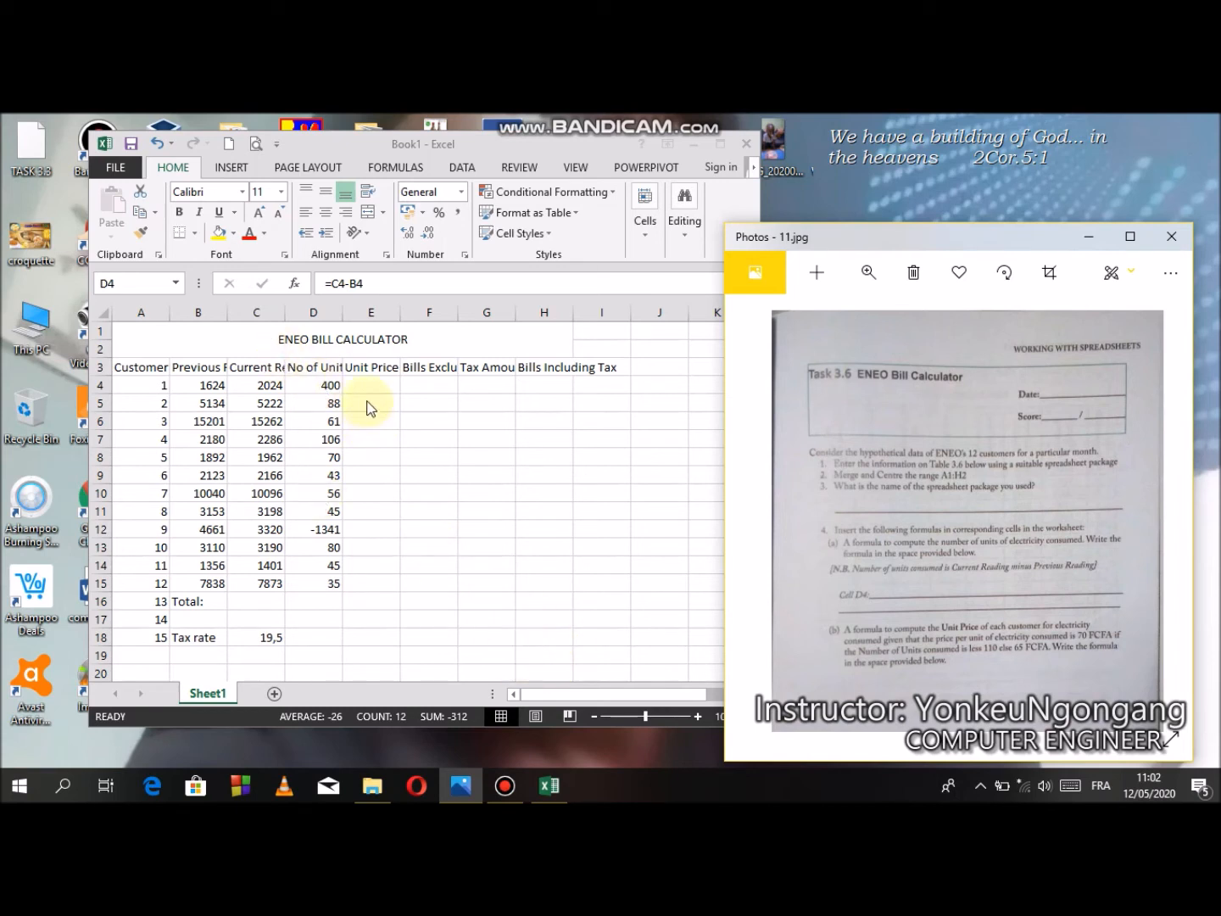
pyautogui.doubleClick(343, 392)
pyautogui.click(365, 385)
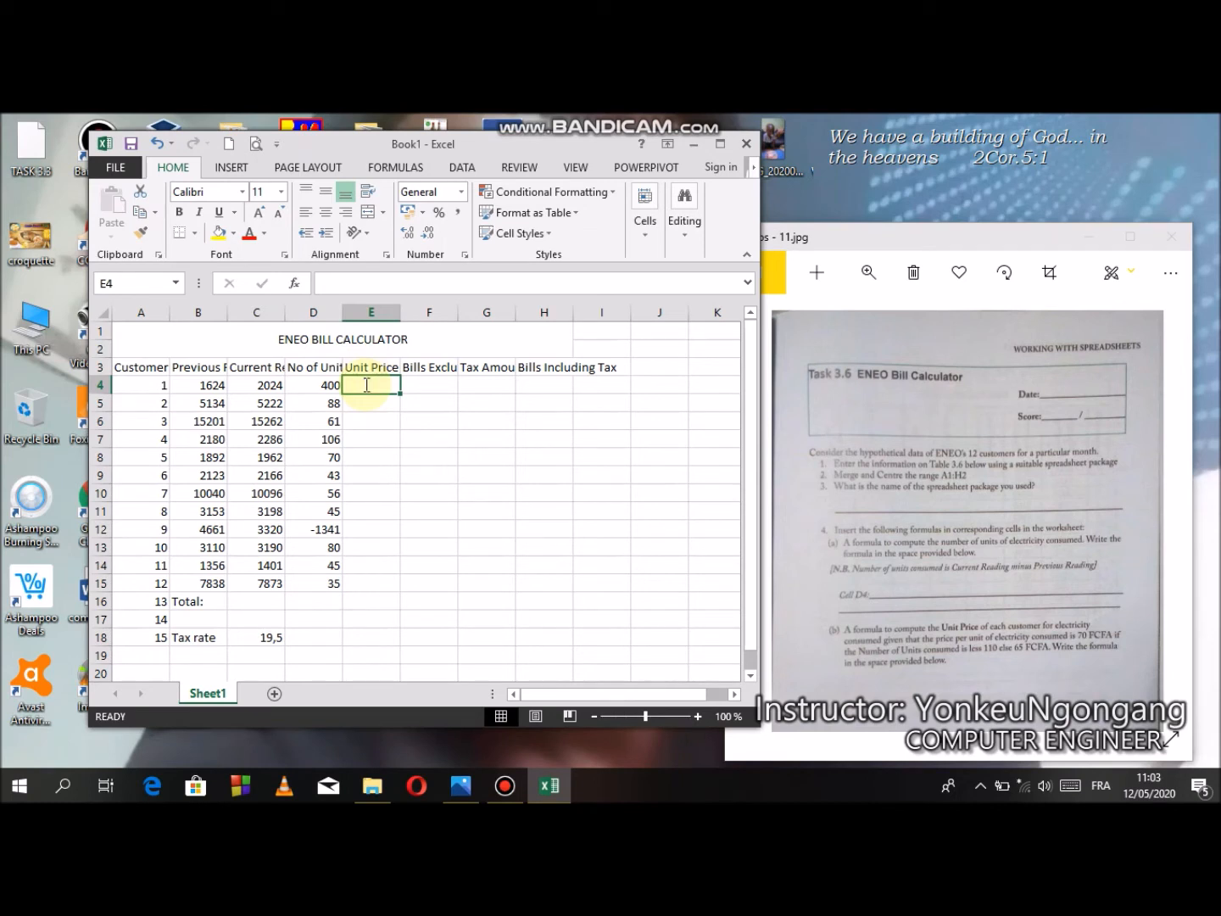
pyautogui.write('=')
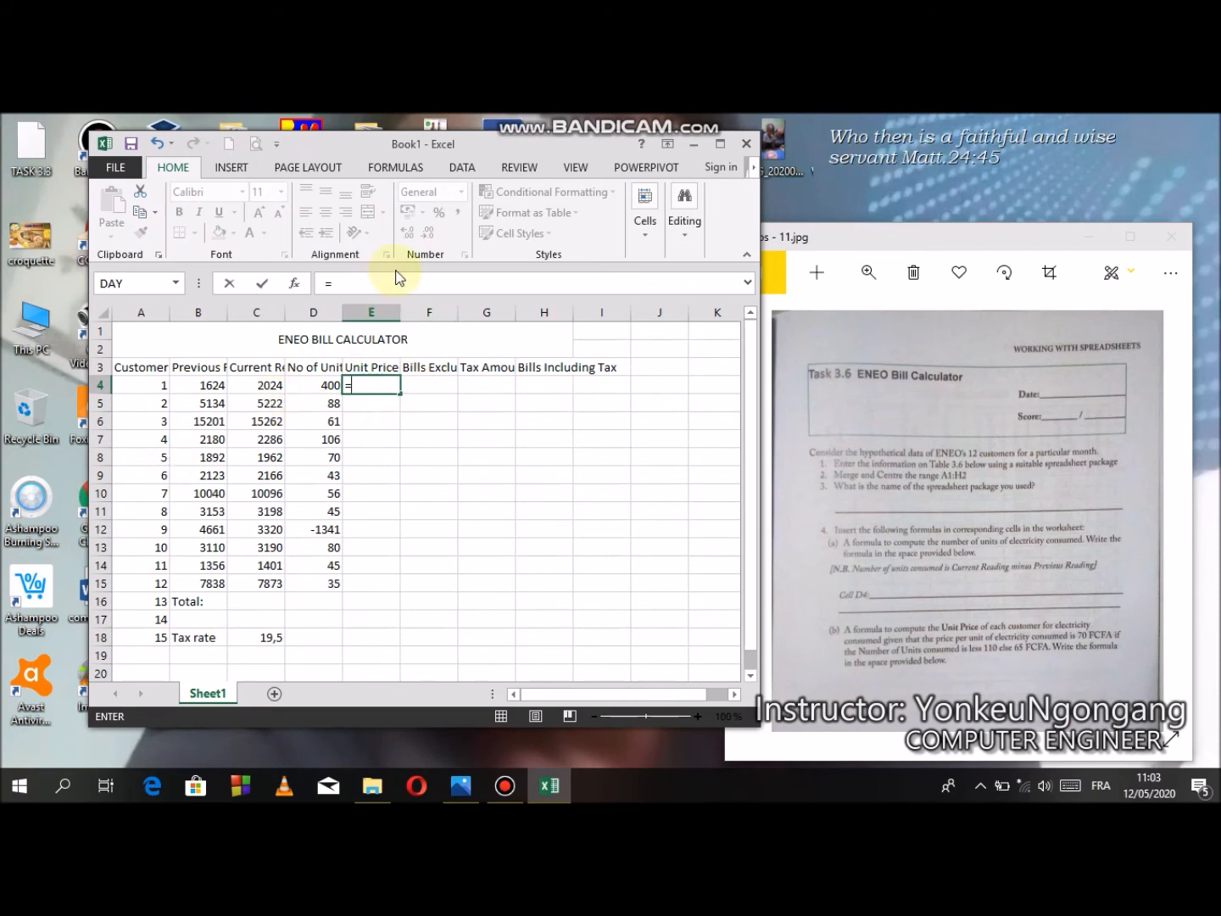
pyautogui.click(331, 385)
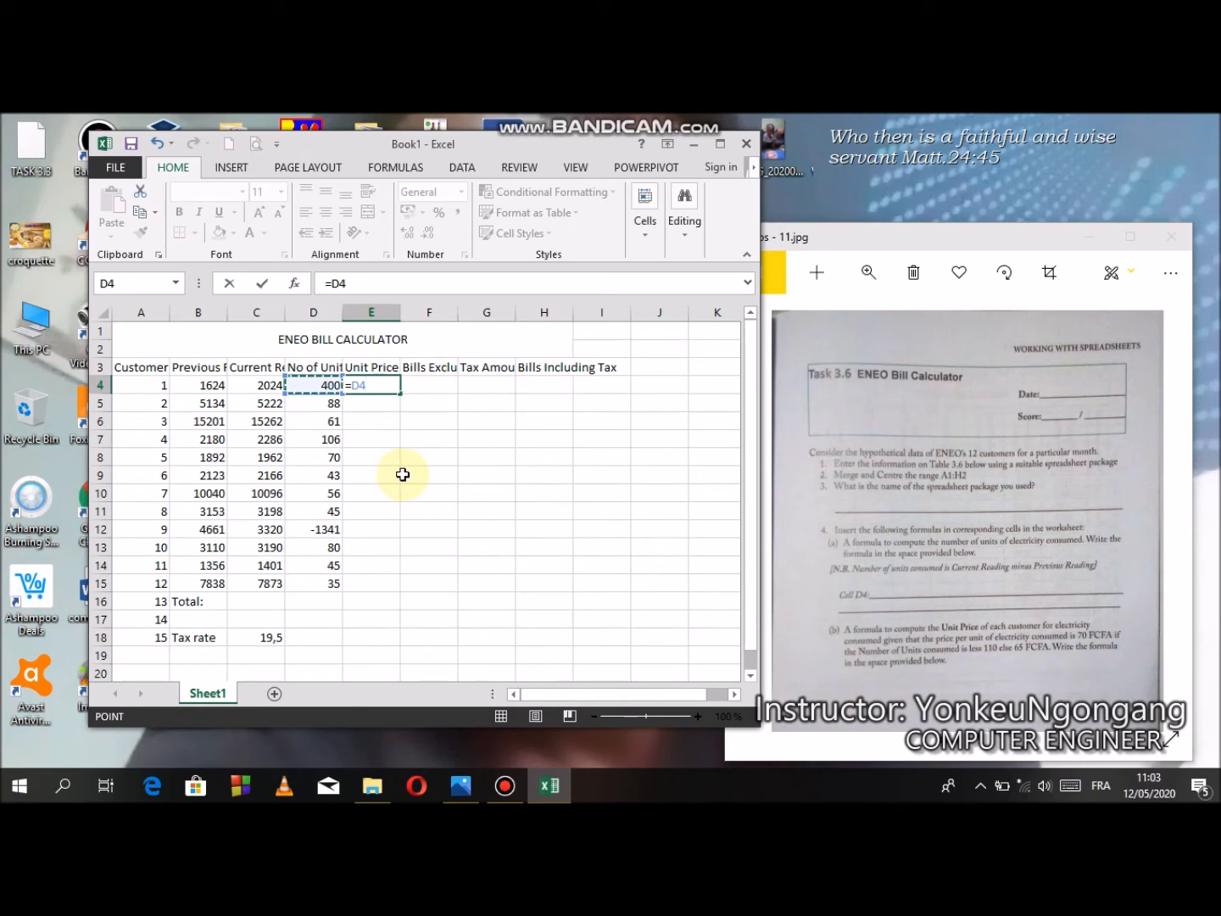
pyautogui.write('*')
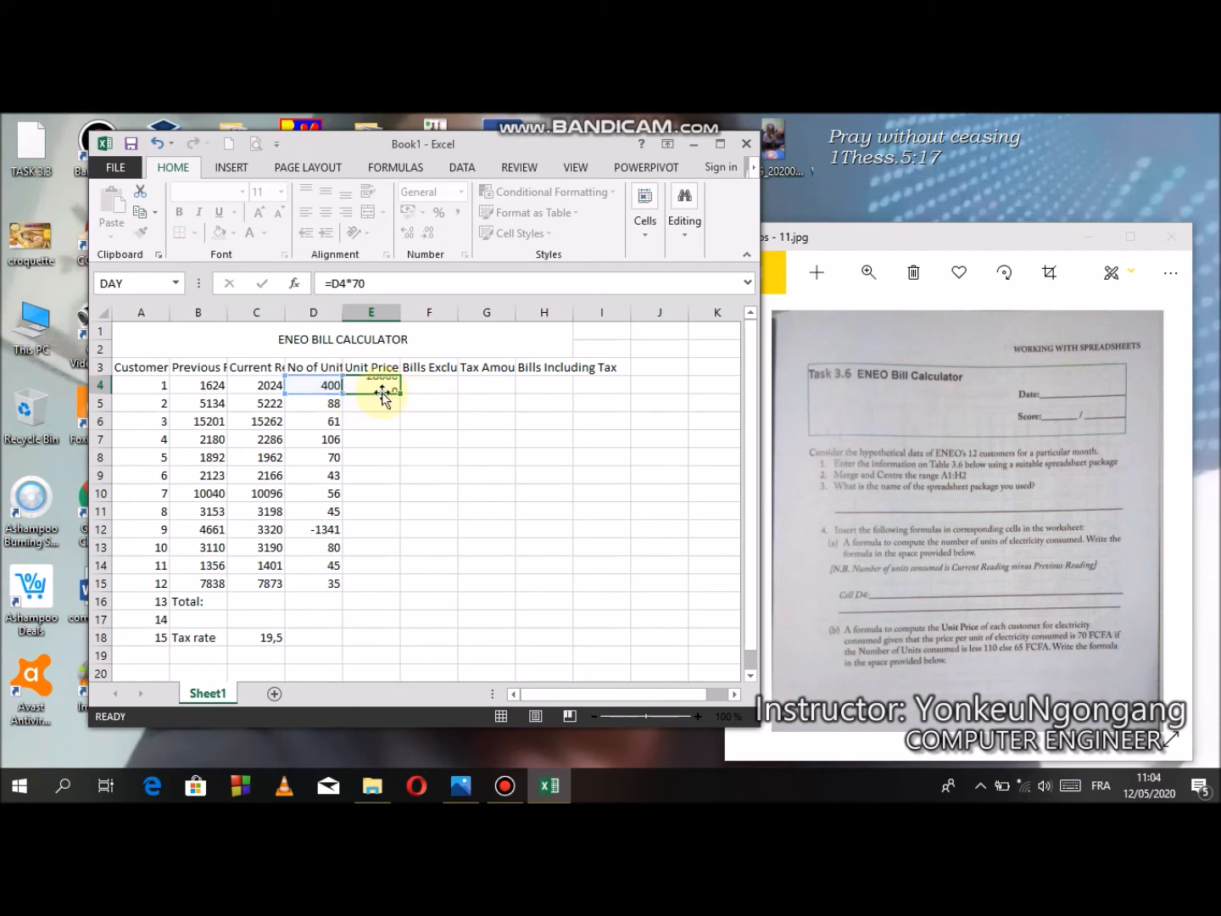
pyautogui.press('Return')
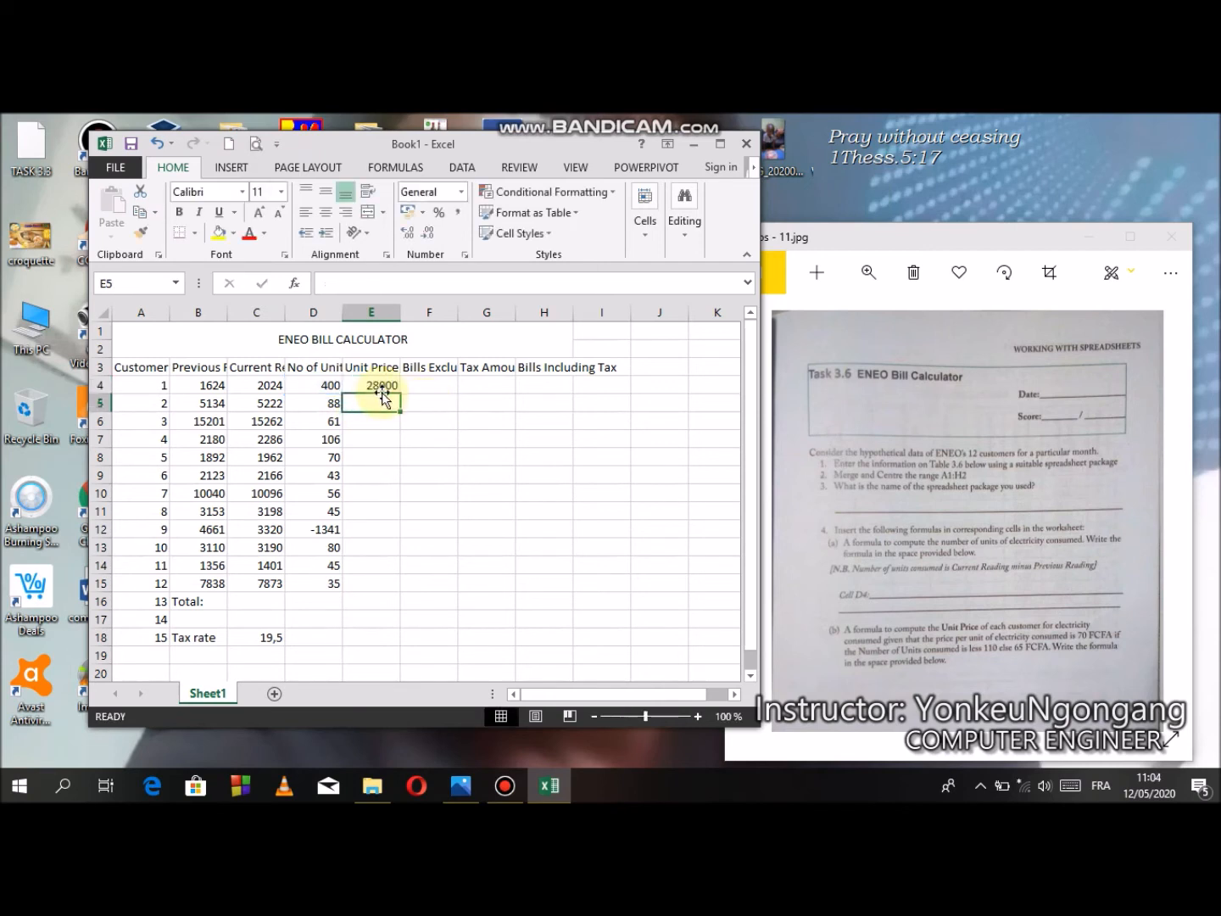
pyautogui.click(330, 386)
pyautogui.click(386, 386)
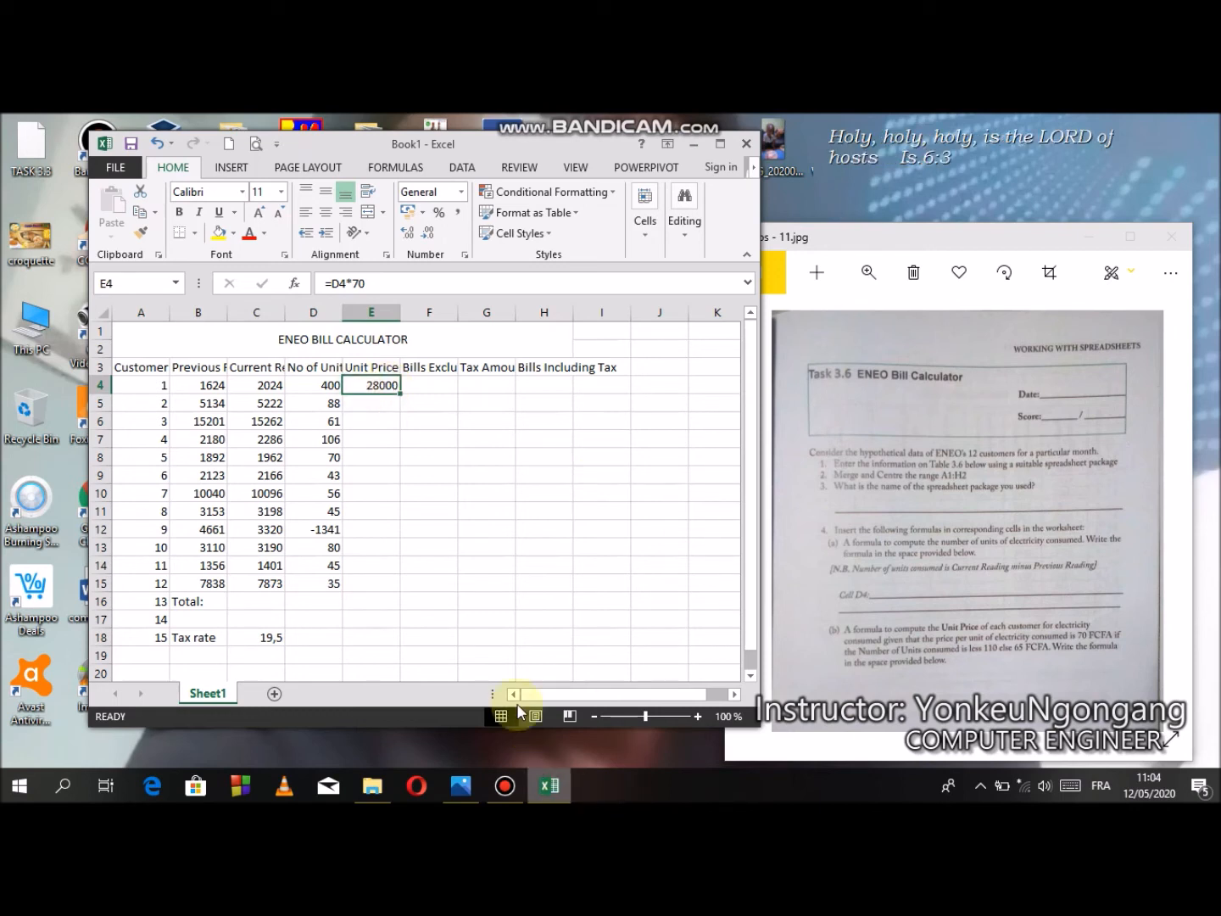
# Step: Enter the formula =IF(D4<110;D4*65;D4*70) in cell G18 to compute the first customer's unit price
pyautogui.click(489, 636)
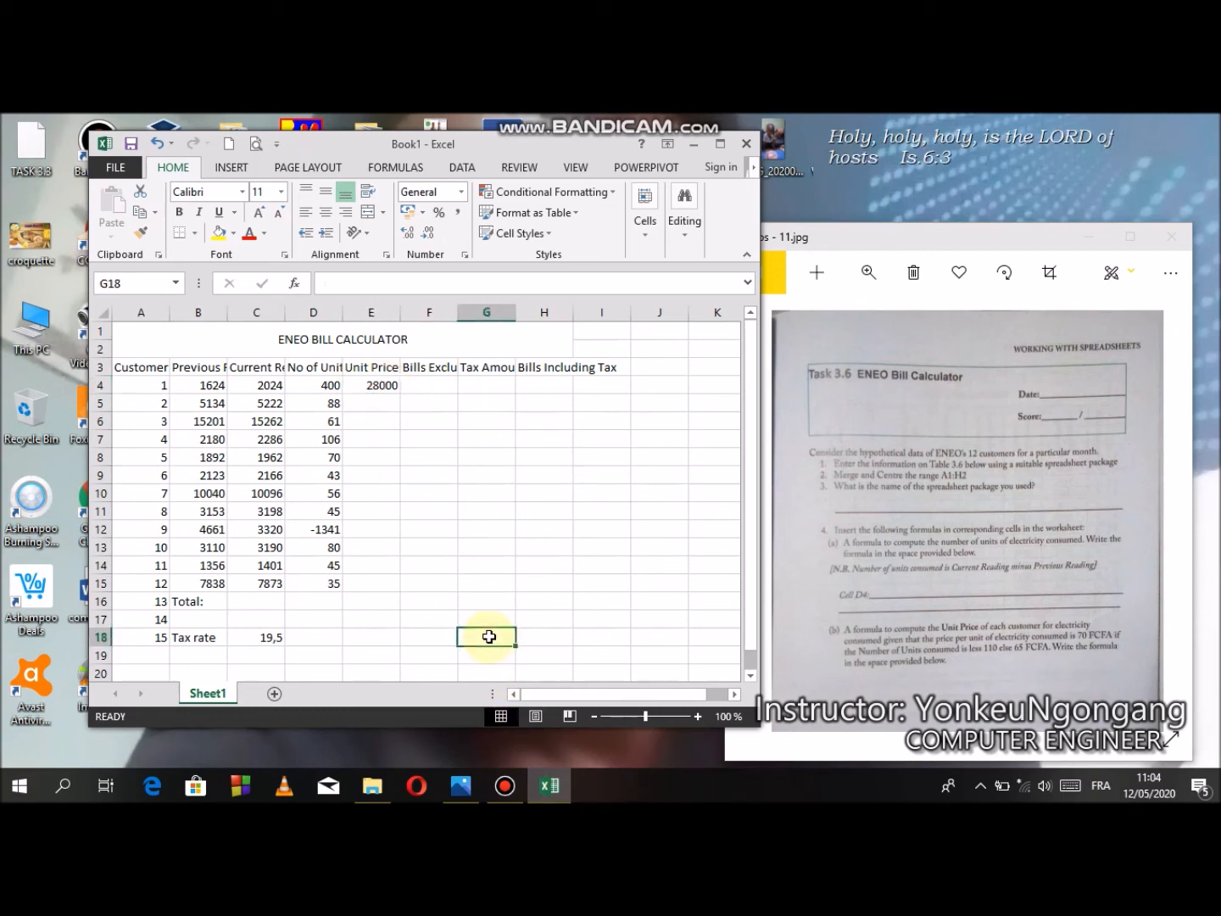
pyautogui.write('=if')
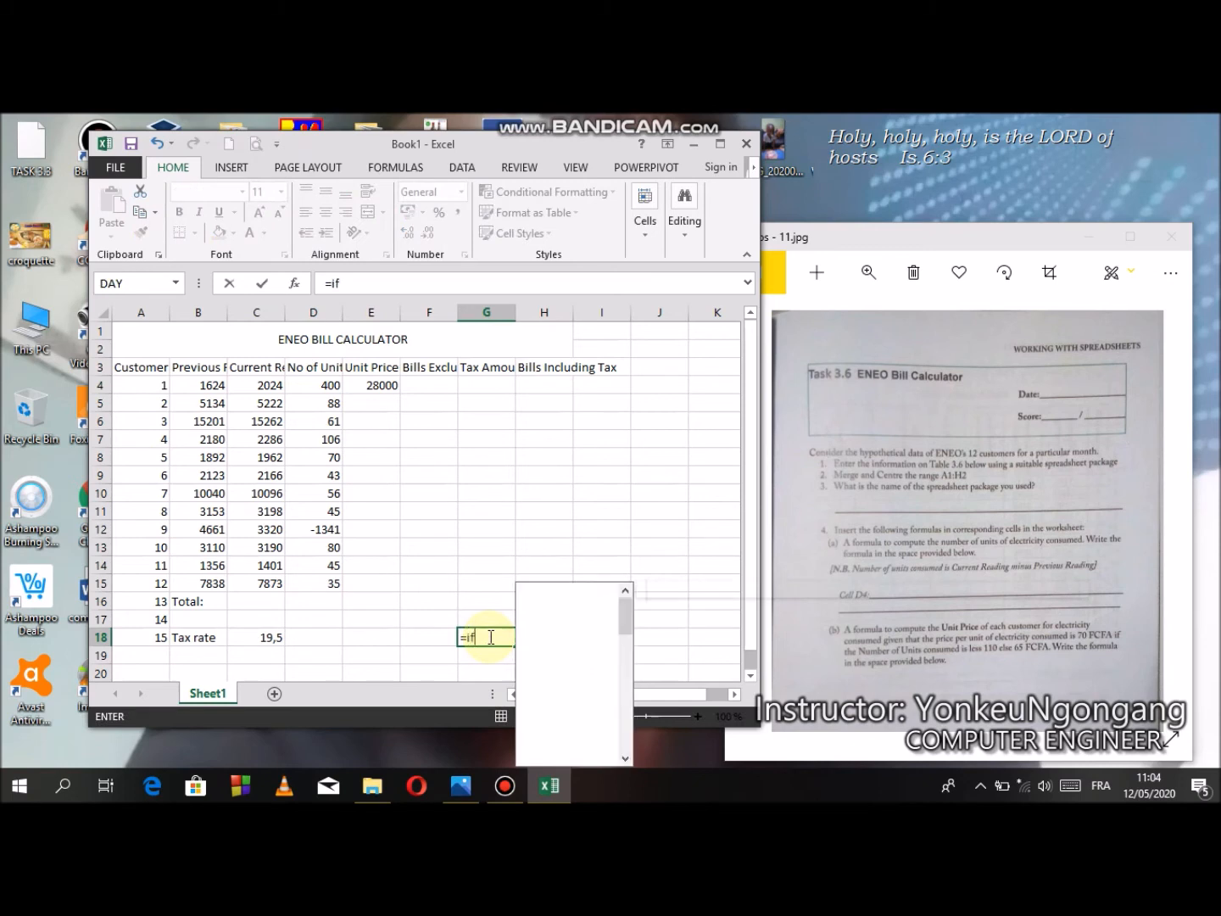
pyautogui.write('(')
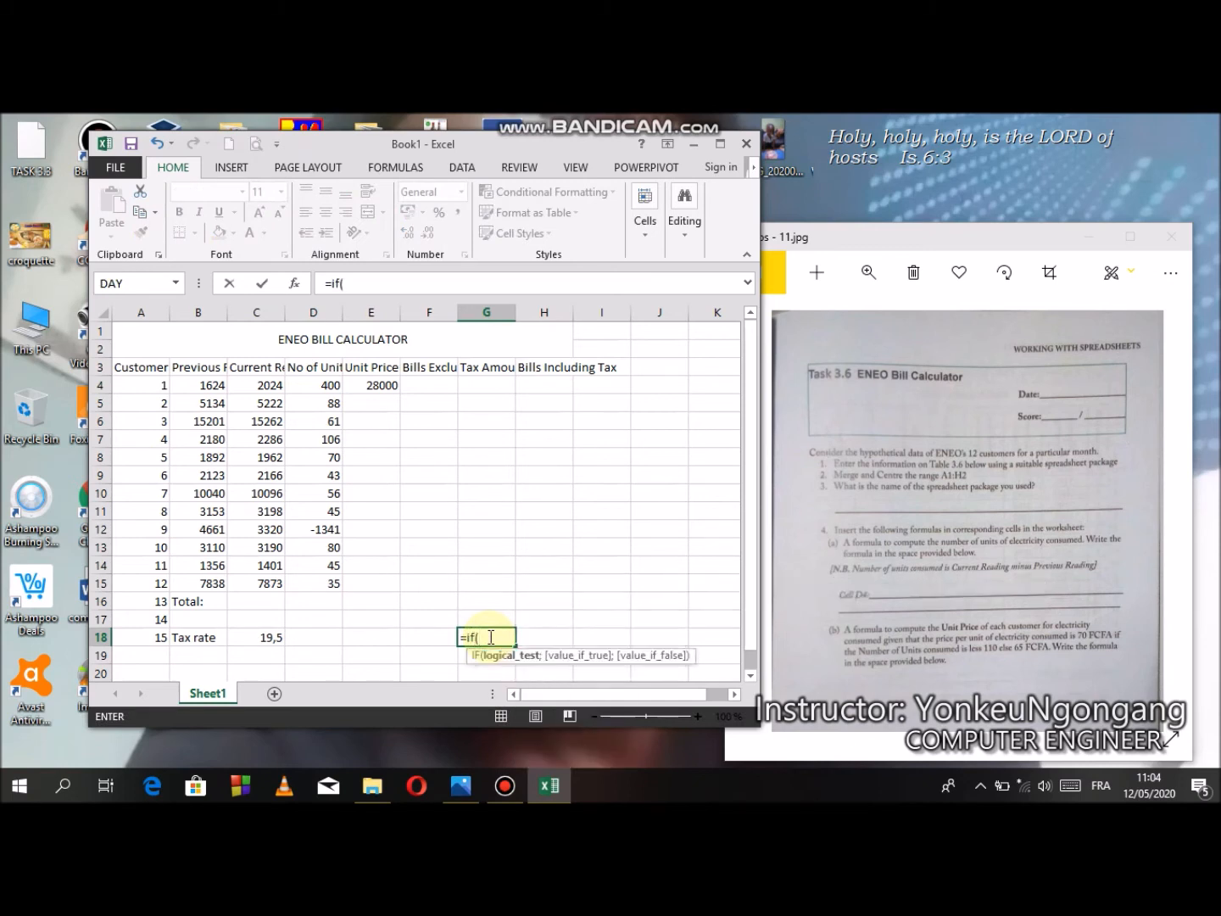
pyautogui.click(329, 386)
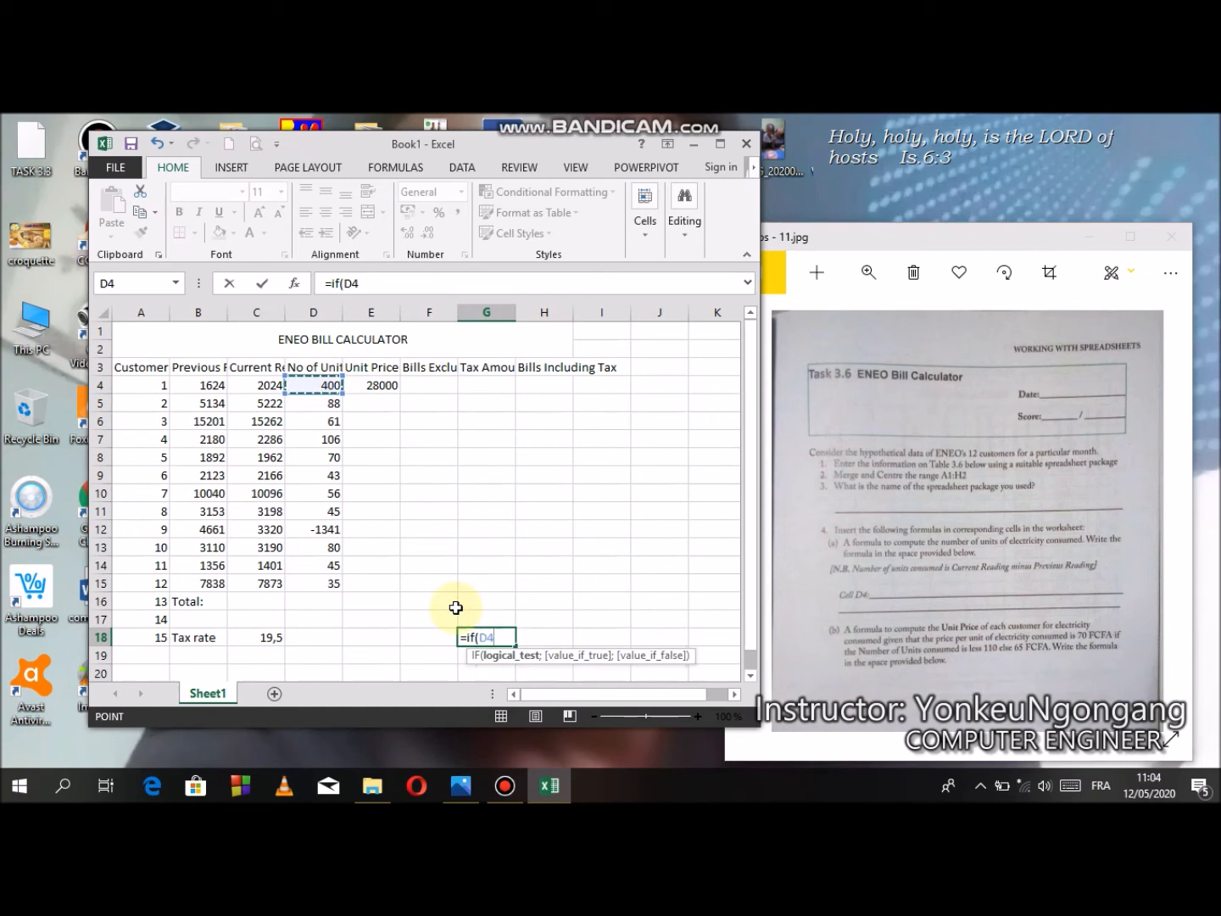
pyautogui.write('<')
pyautogui.press('BackSpace')
pyautogui.write('<')
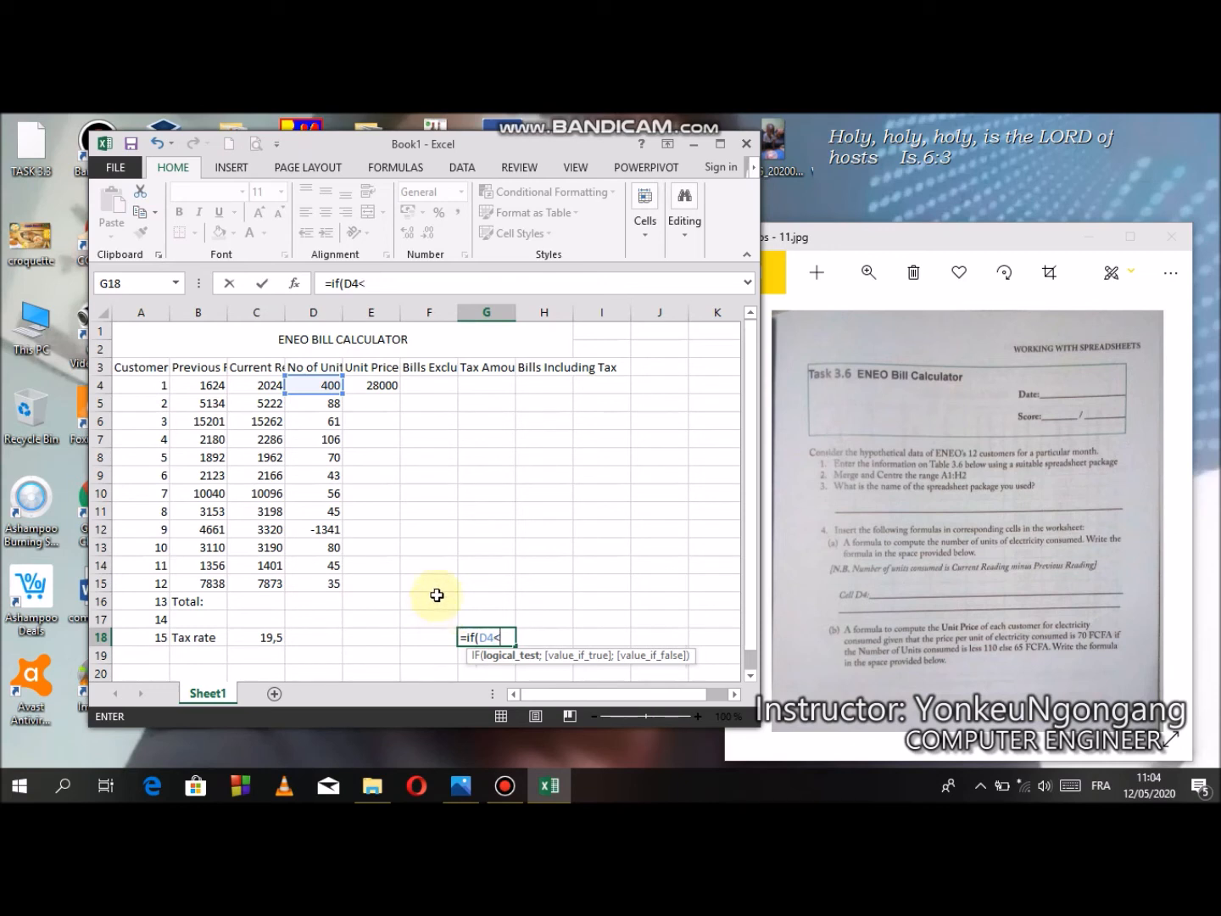
pyautogui.write('110;')
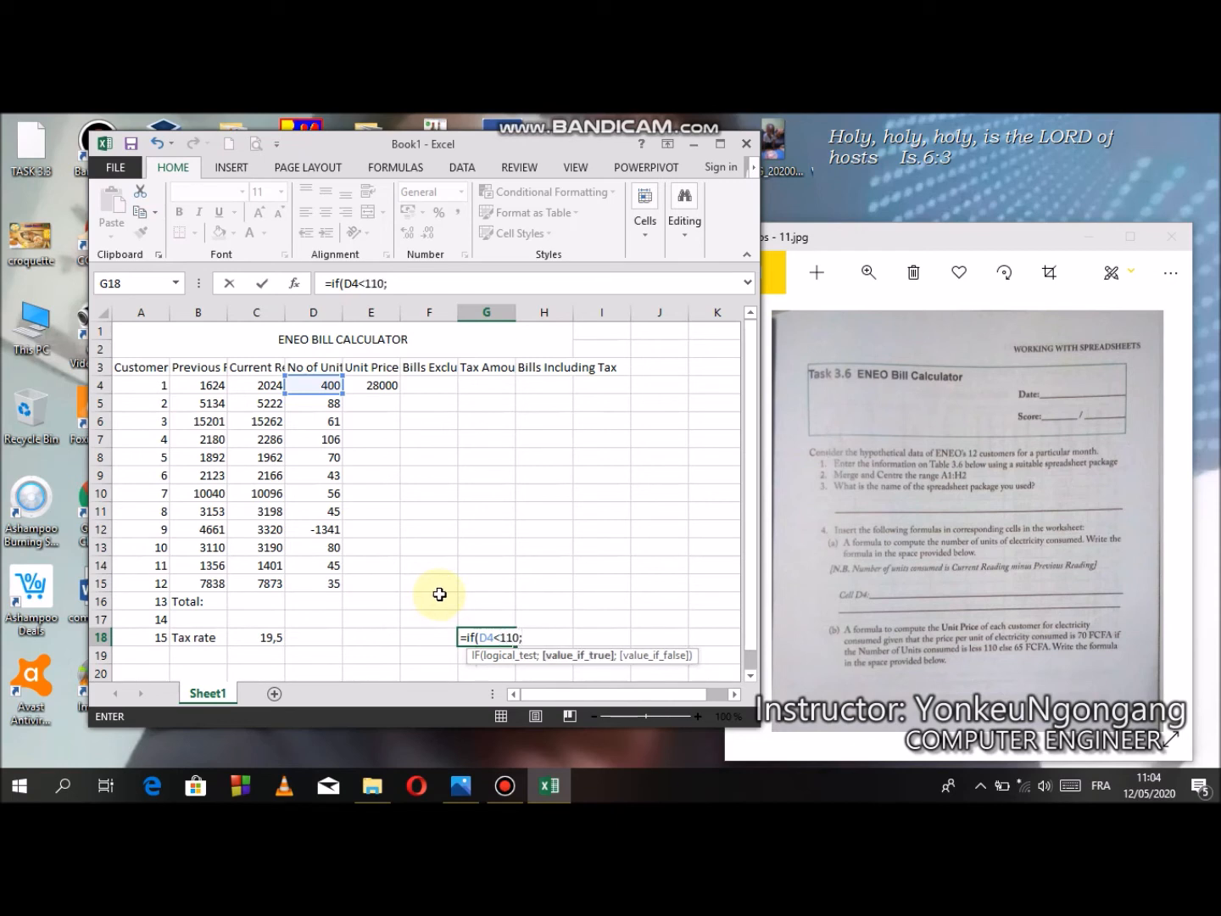
pyautogui.click(324, 387)
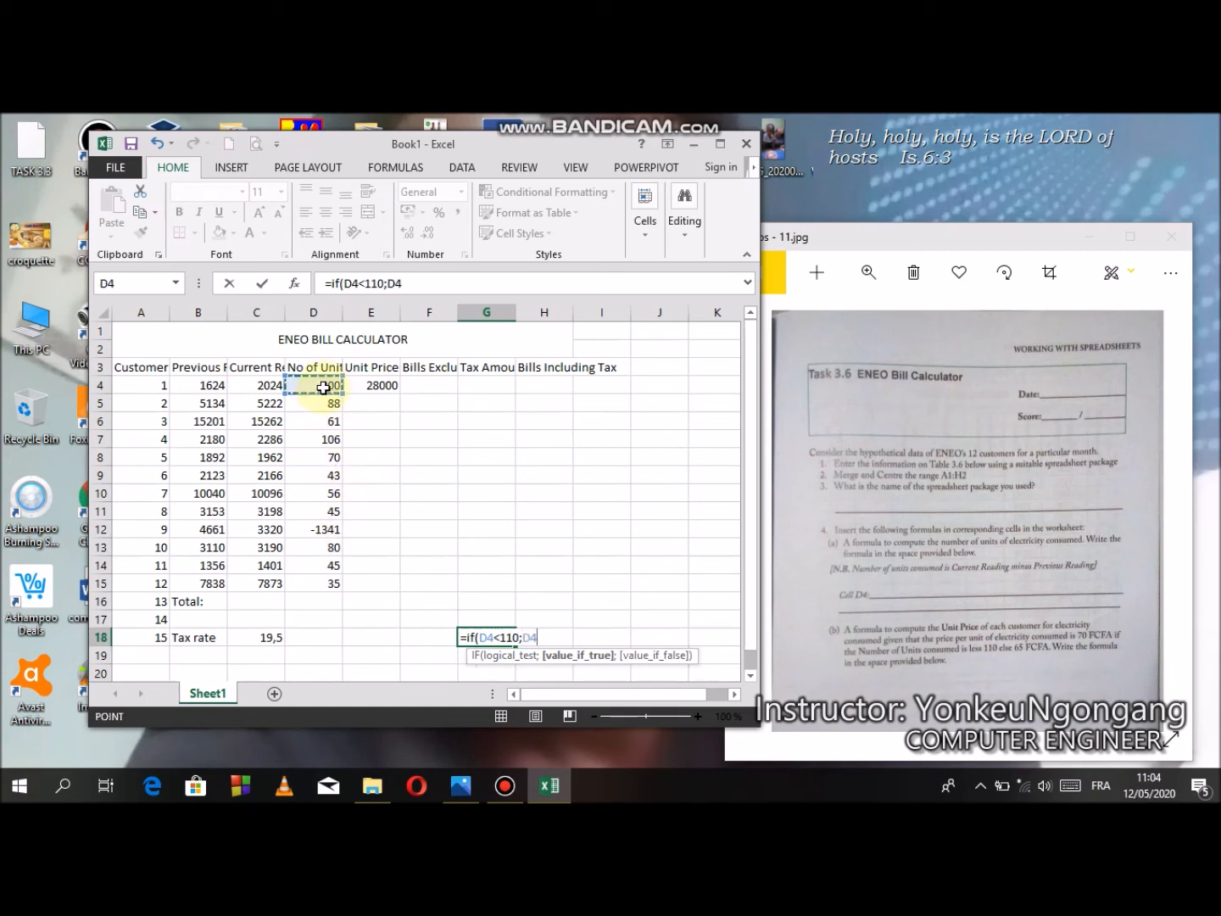
pyautogui.write('+')
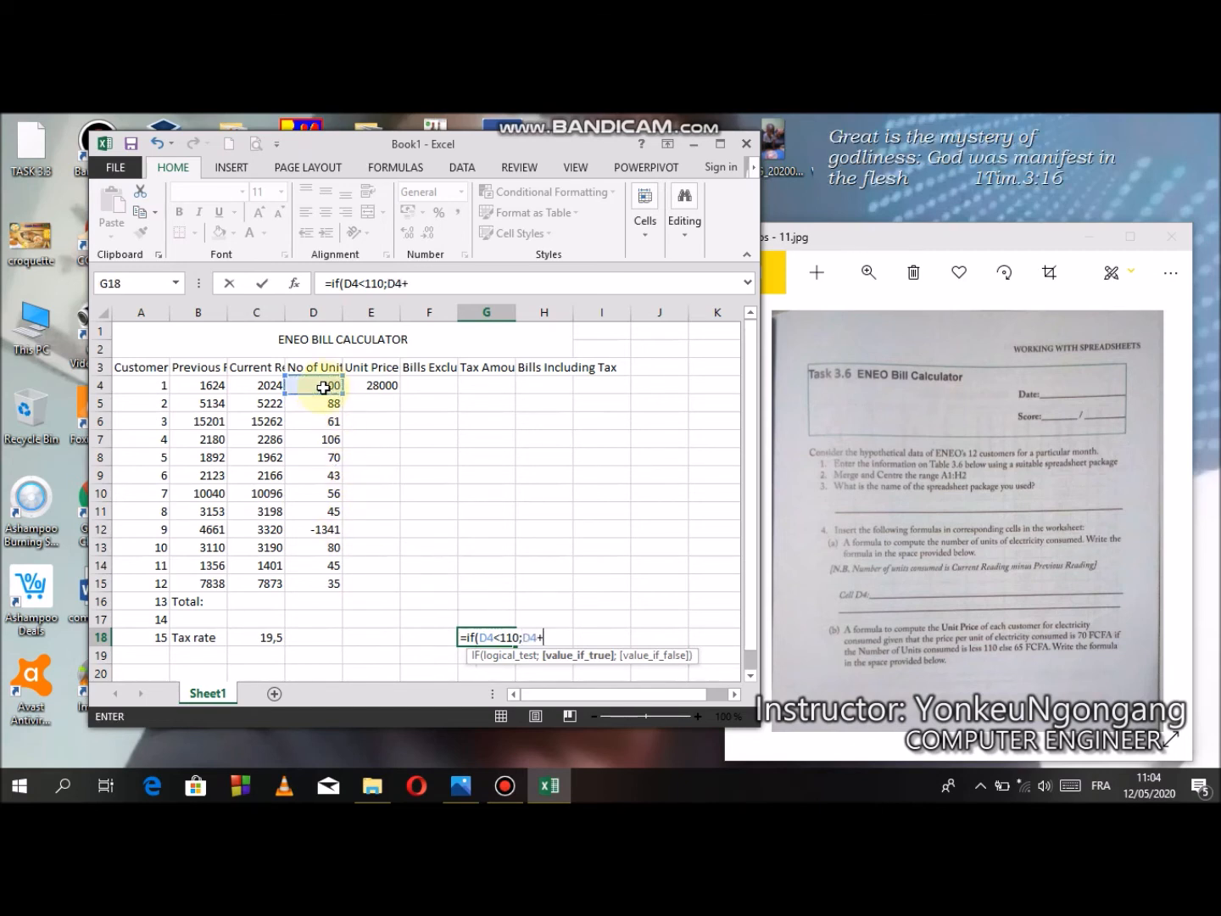
pyautogui.write('*65;')
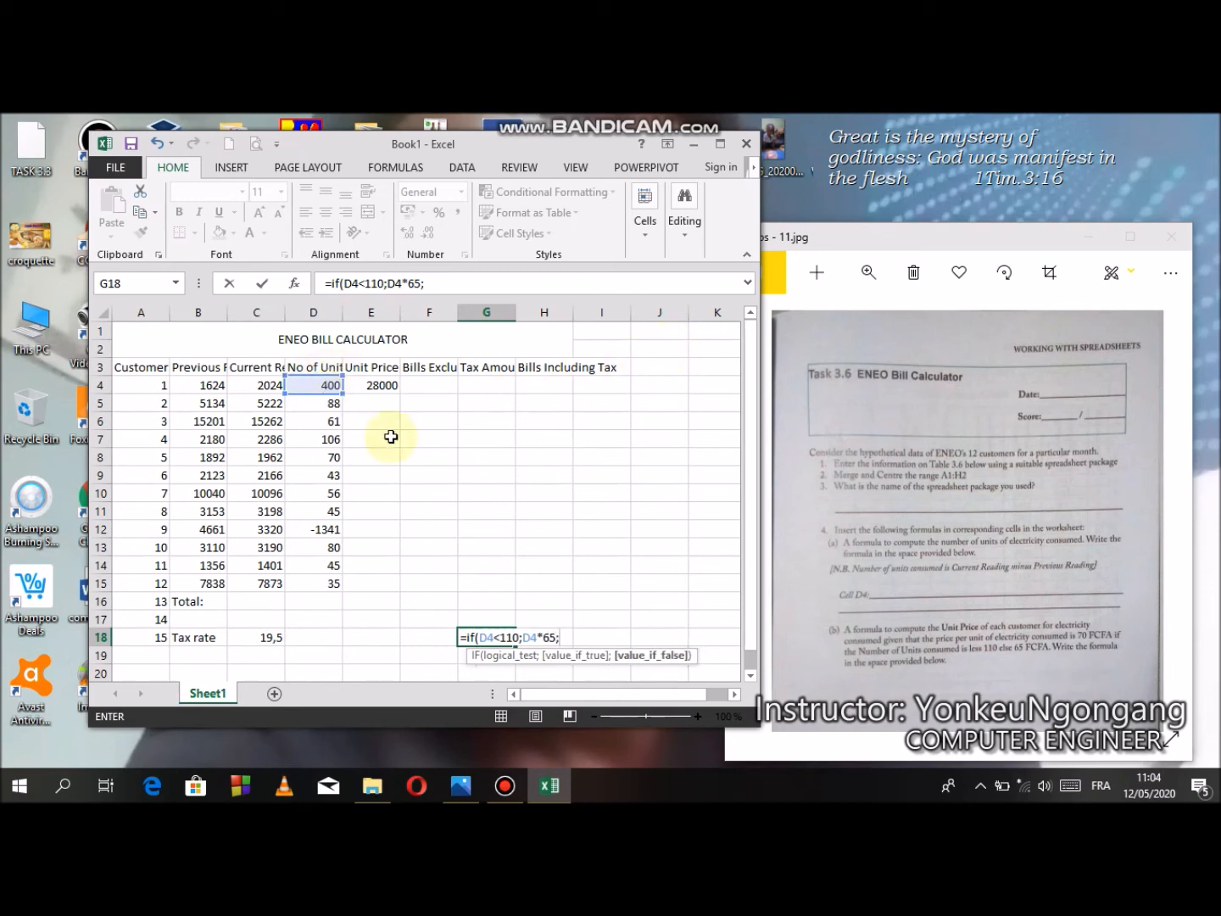
pyautogui.click(331, 387)
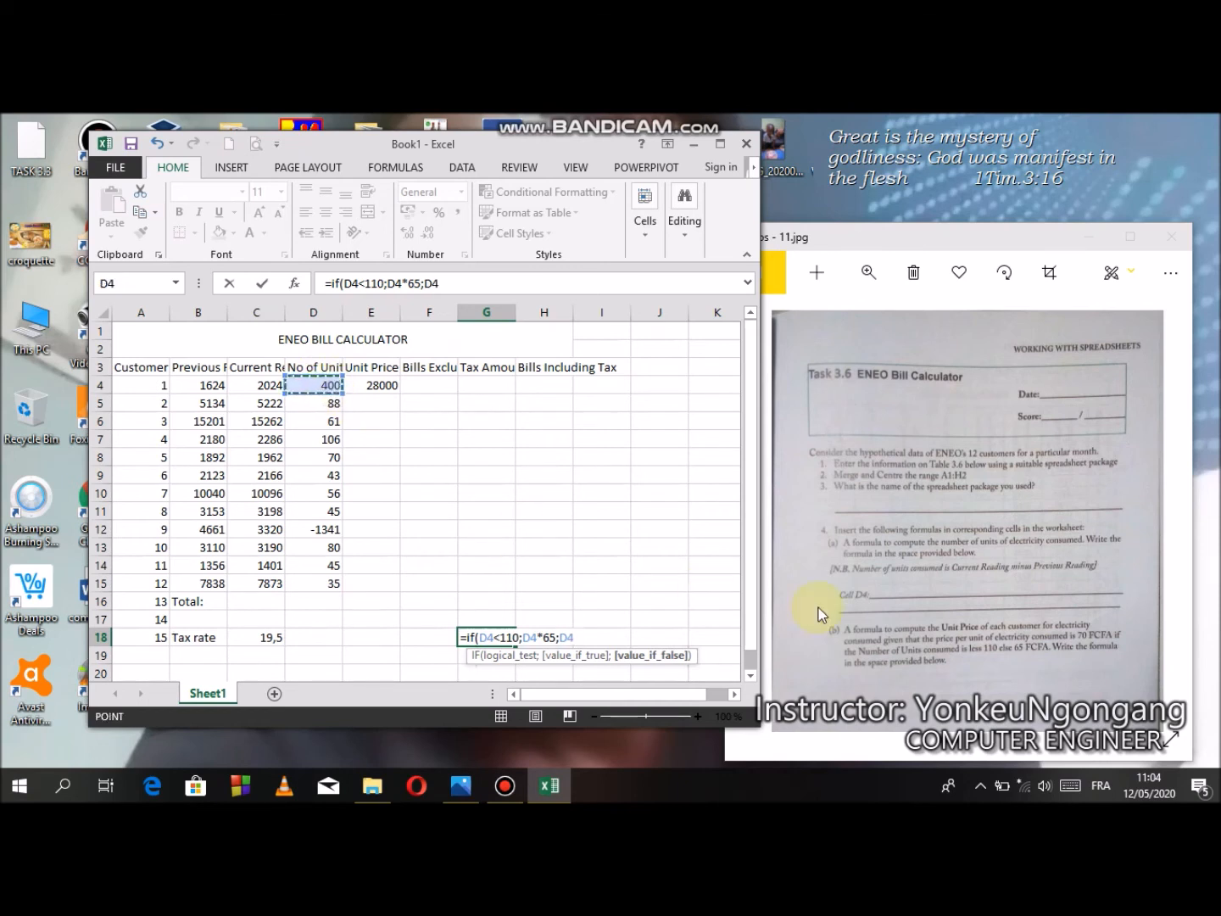
pyautogui.write('*')
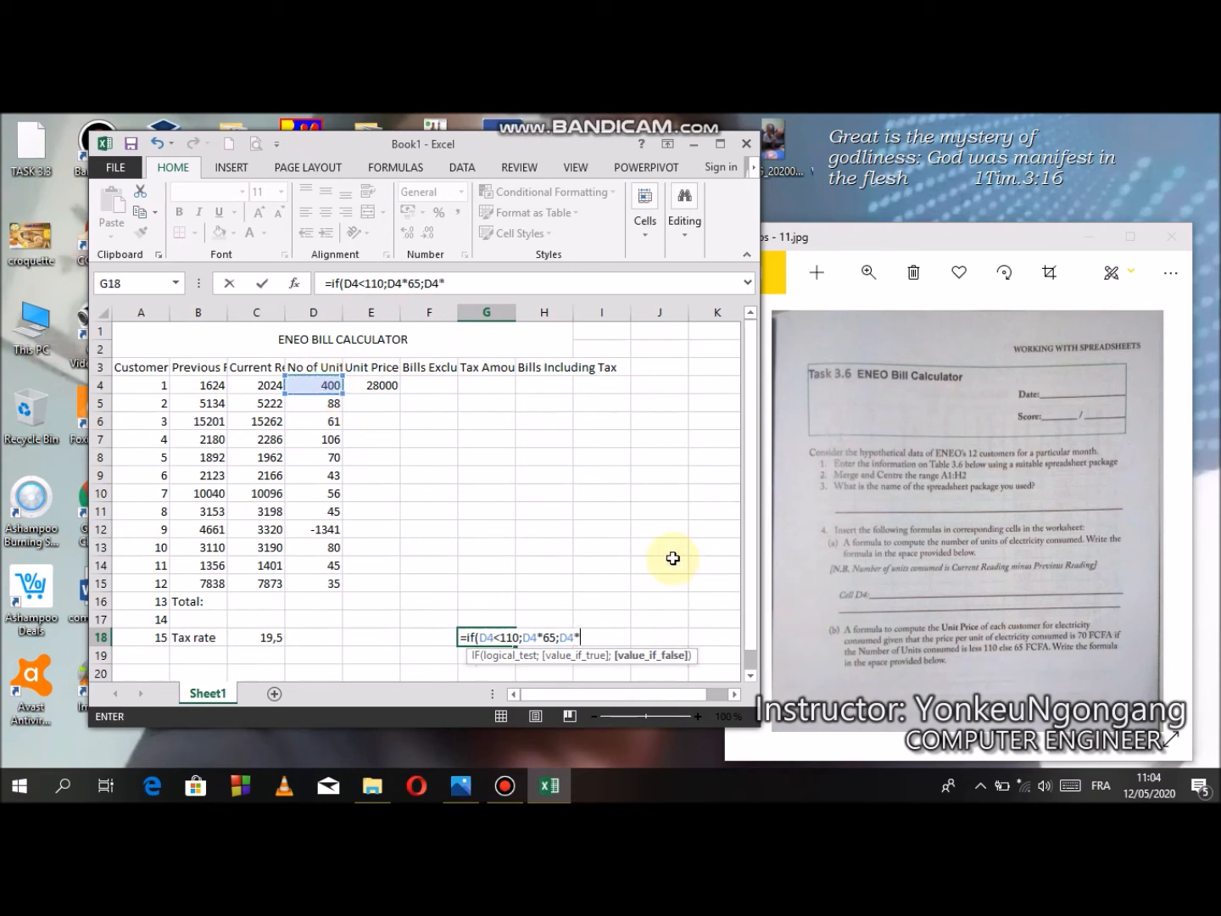
pyautogui.write('70)')
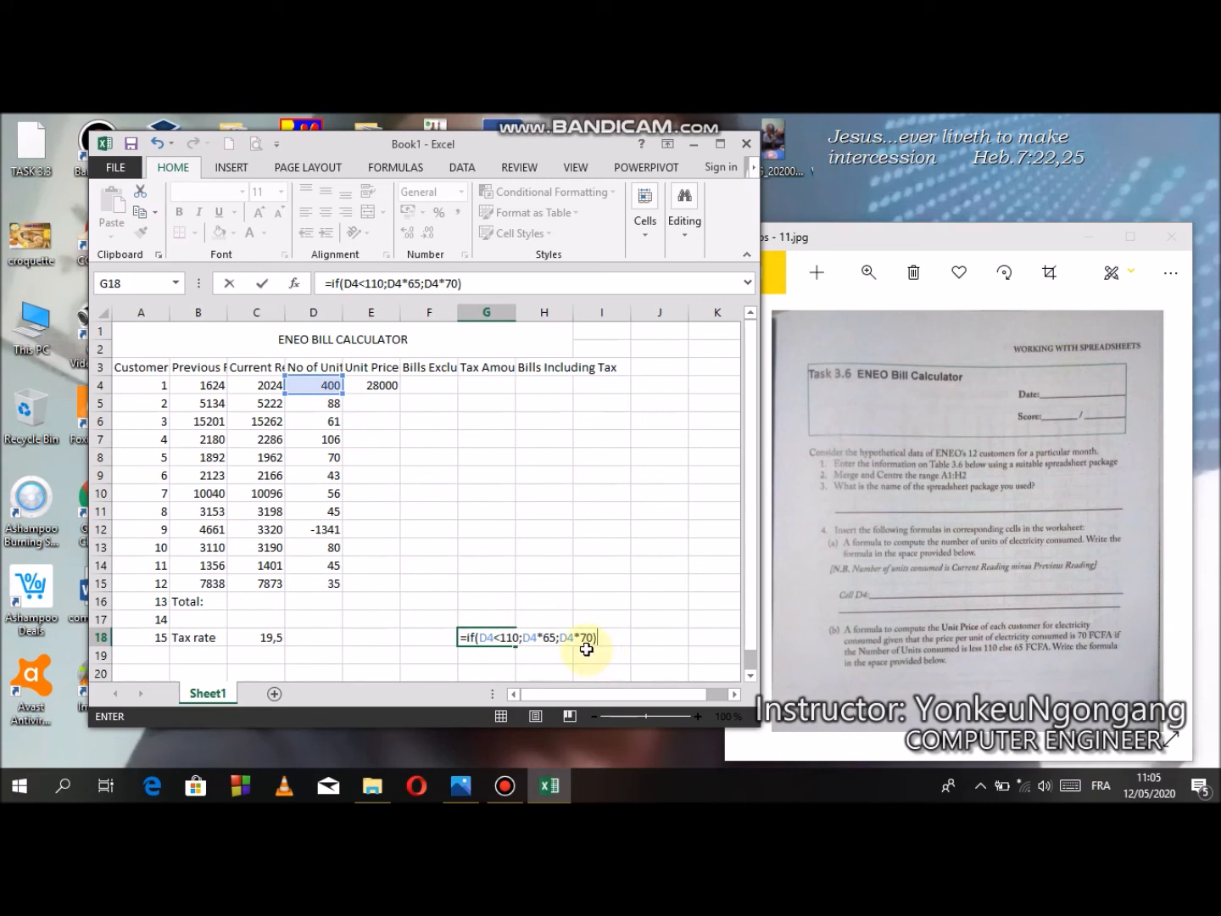
pyautogui.press('Return')
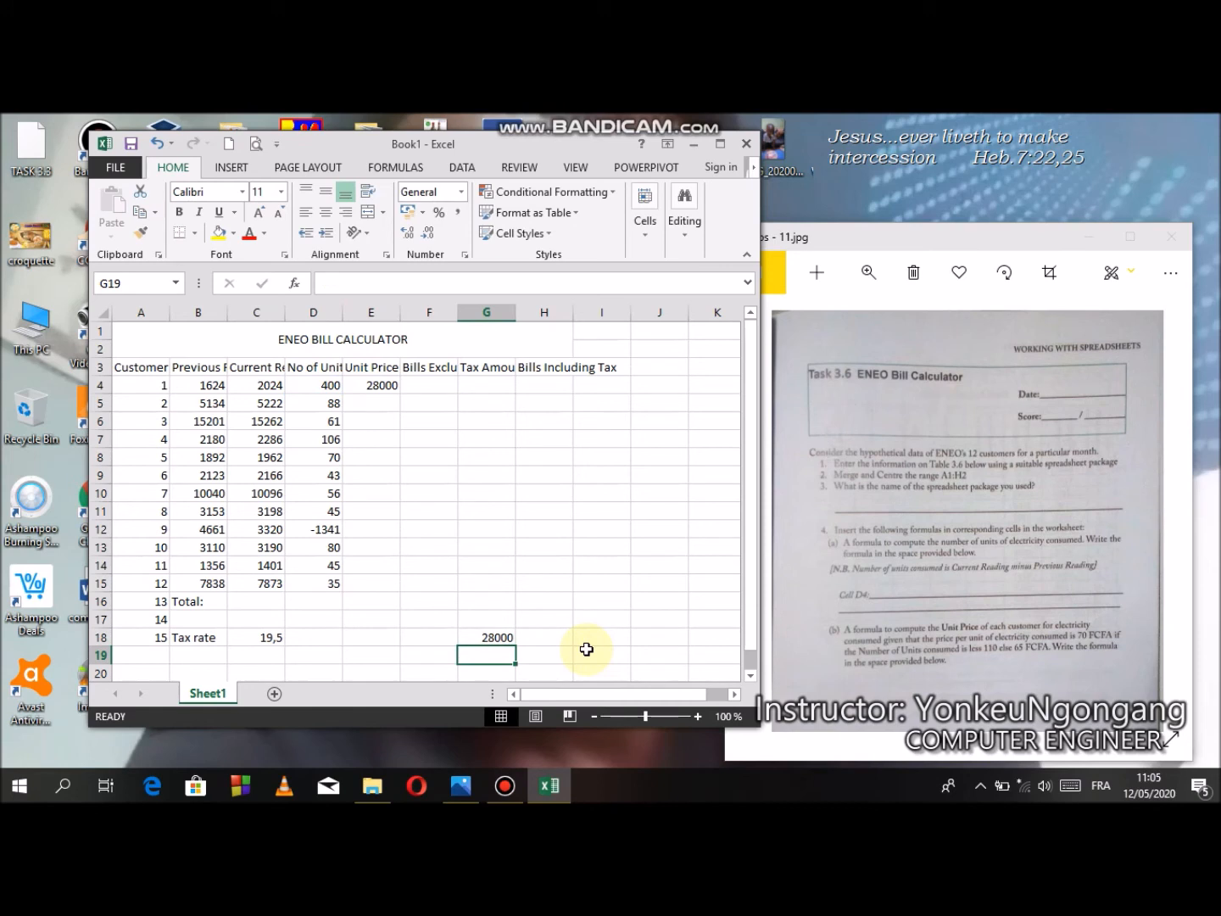
# Step: Delete the formula from the Unit Price cell E4
pyautogui.click(484, 636)
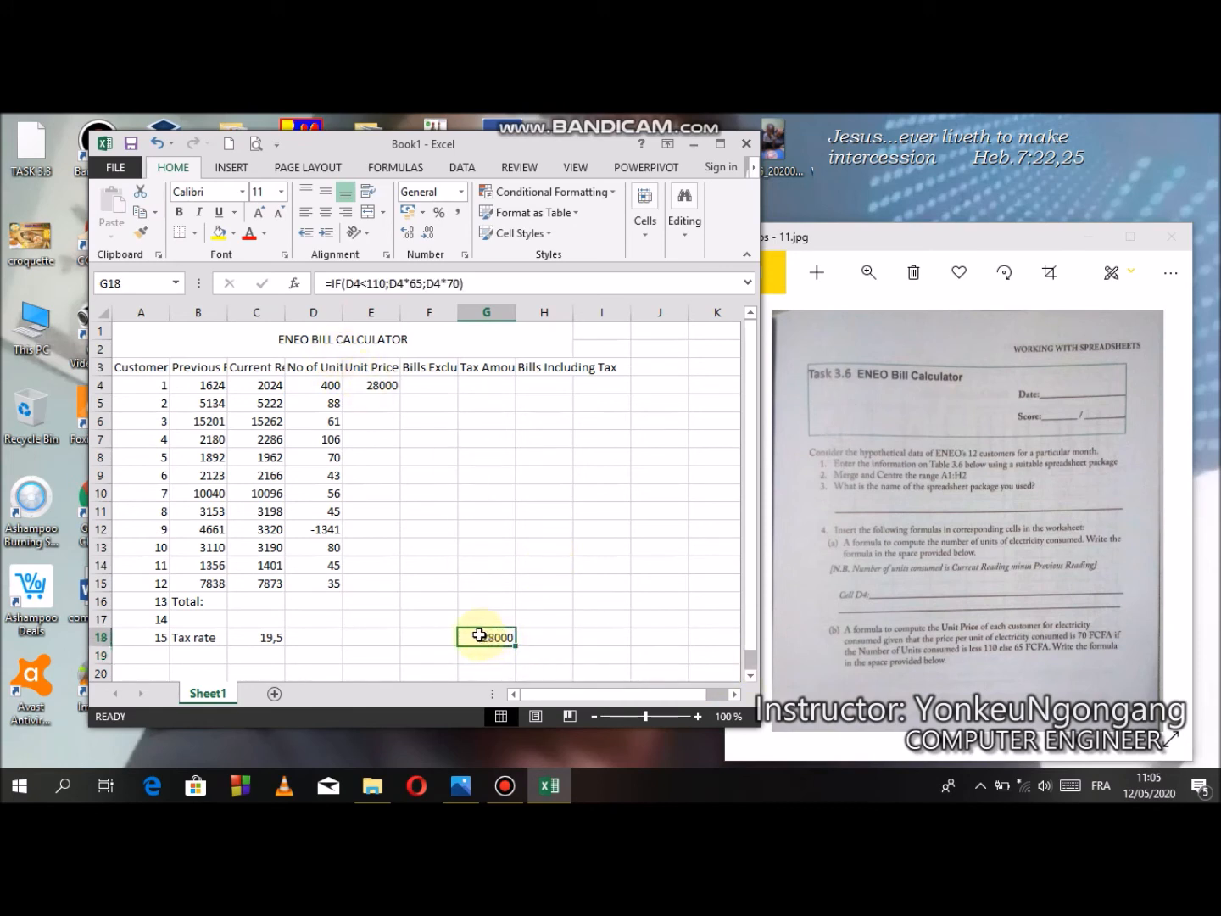
pyautogui.click(385, 385)
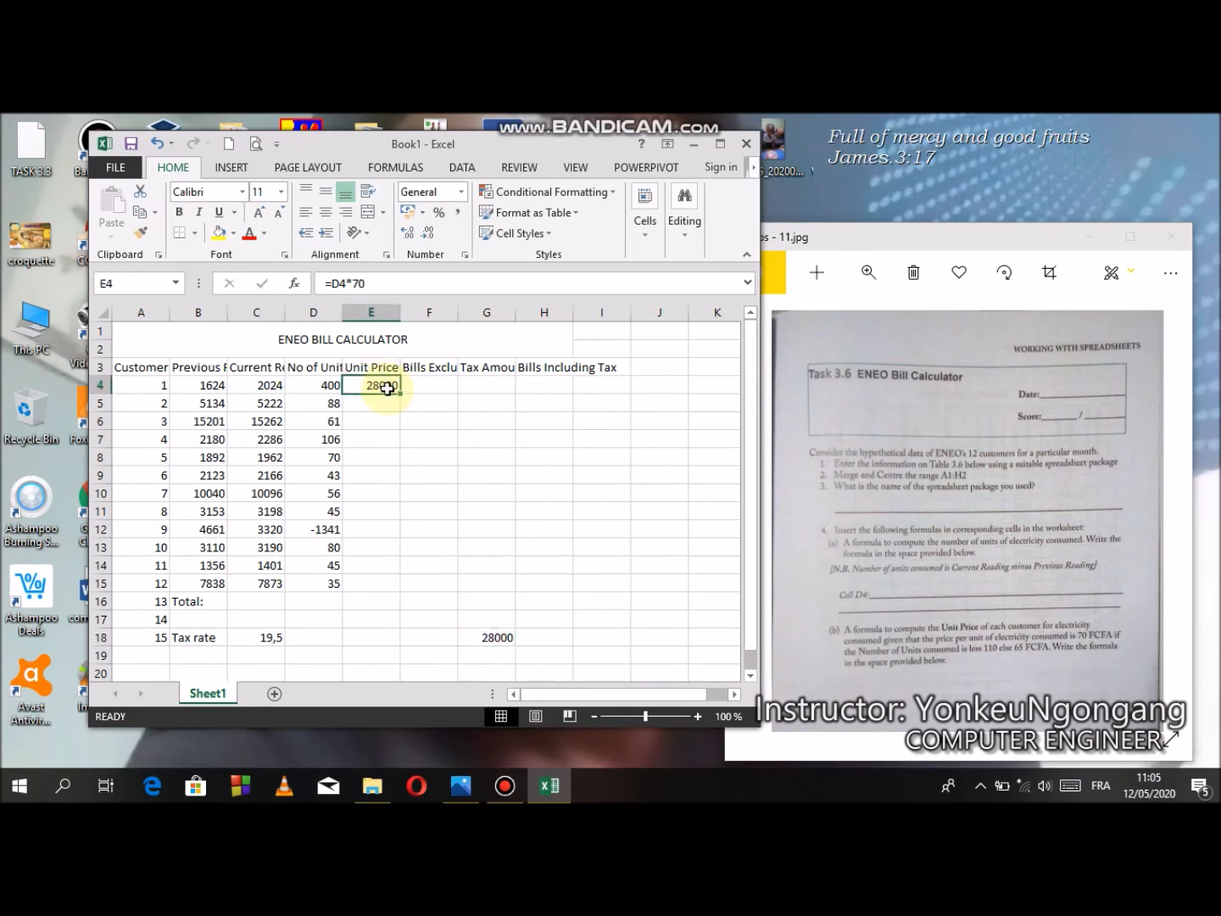
pyautogui.press('Delete')
# Step: Copy the IF formula from cell G18 and paste it into cell E4
pyautogui.click(491, 634)
pyautogui.rightClick(490, 628)
pyautogui.click(486, 636)
pyautogui.click(483, 640)
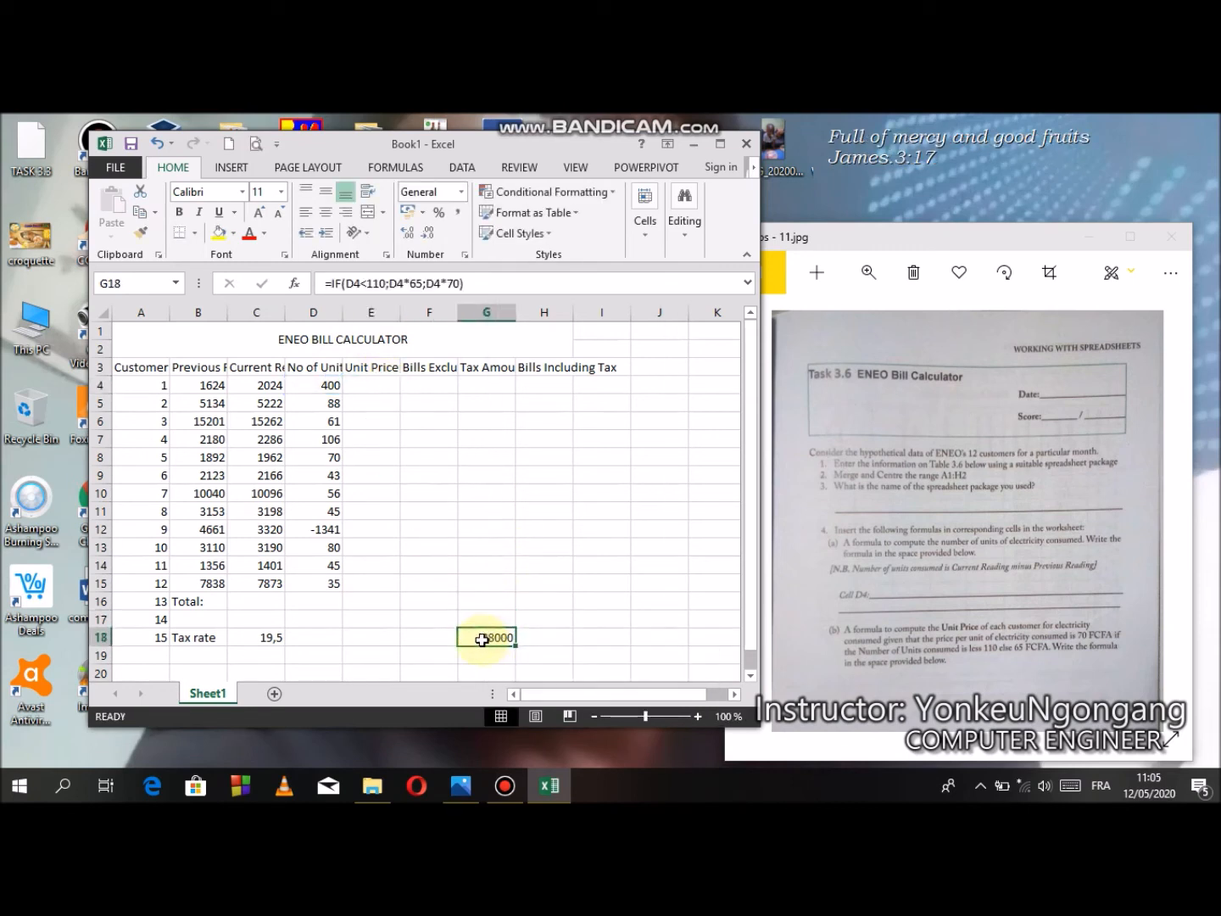
pyautogui.moveTo(482, 637)
pyautogui.mouseDown()
pyautogui.moveTo(392, 475)
pyautogui.moveTo(480, 634)
pyautogui.mouseUp()
pyautogui.rightClick(475, 635)
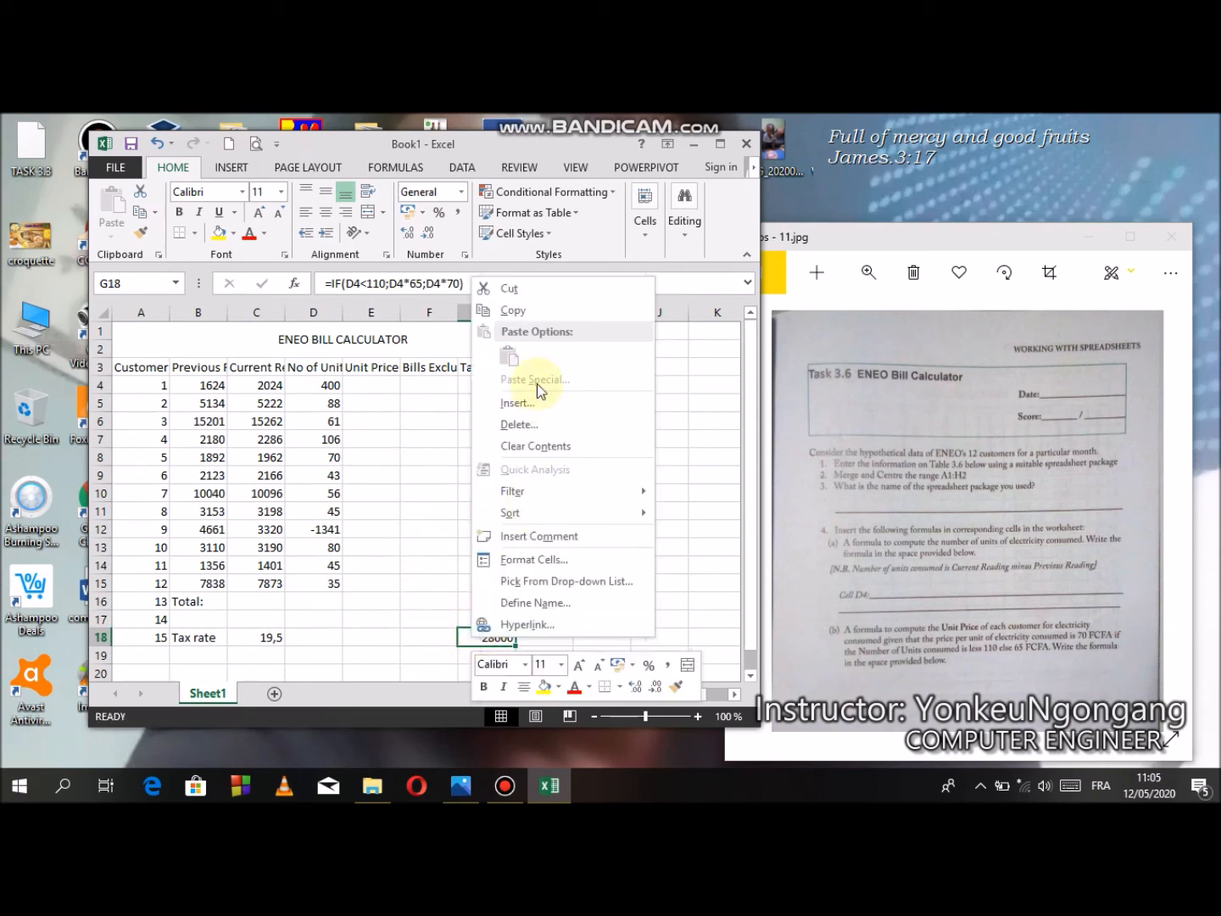
pyautogui.click(512, 310)
pyautogui.click(386, 387)
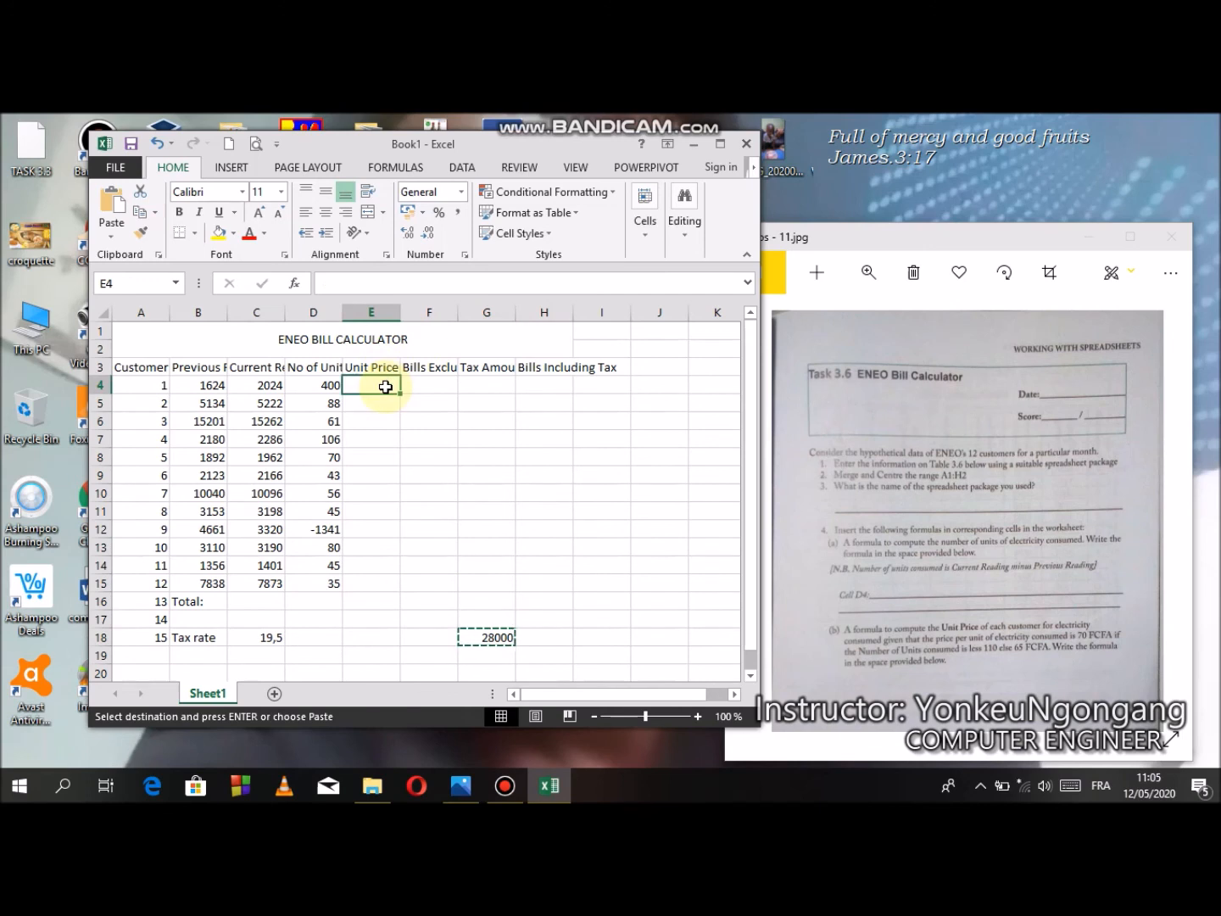
pyautogui.rightClick(385, 386)
pyautogui.click(424, 464)
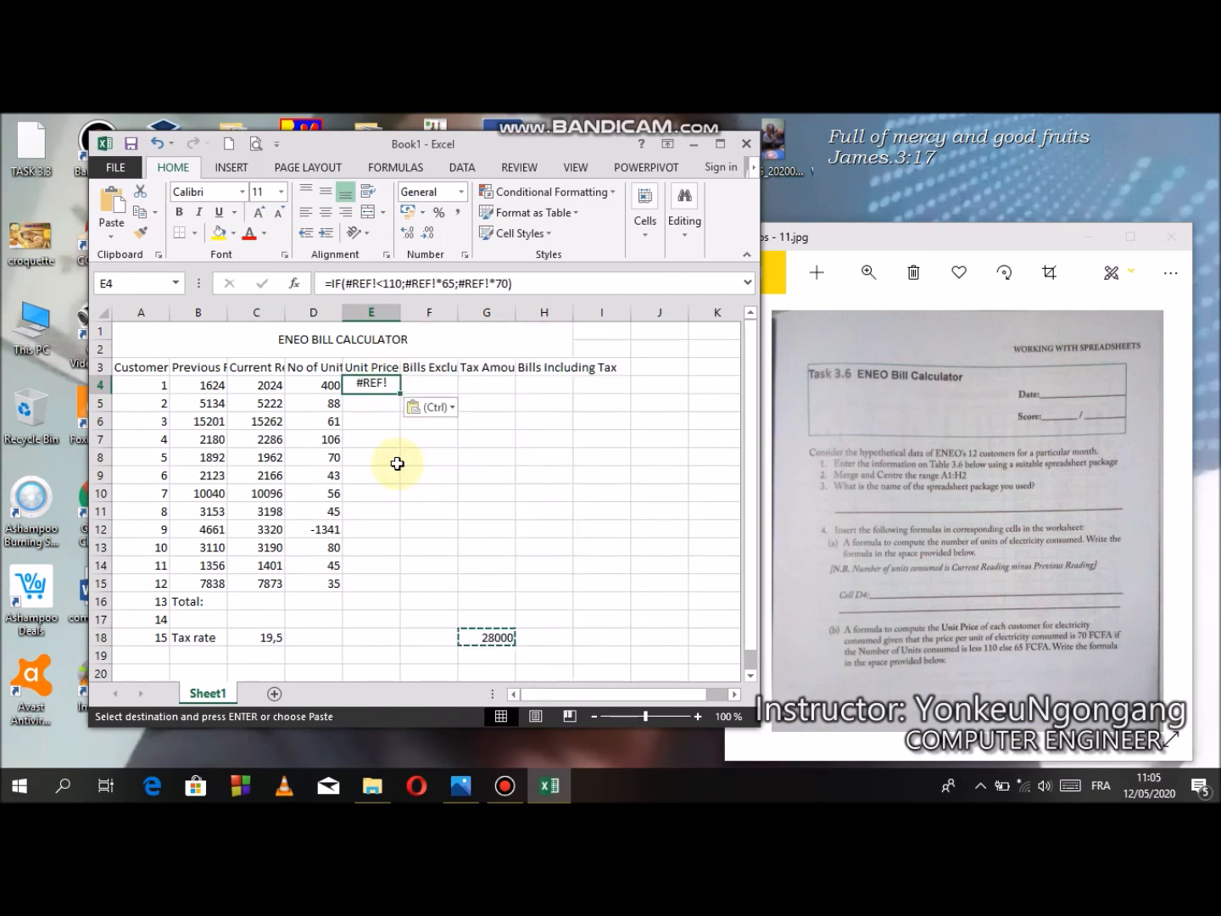
# Step: Cancel the copy selection and clear the IF formula from cell G18
pyautogui.click(496, 634)
pyautogui.press('Escape')
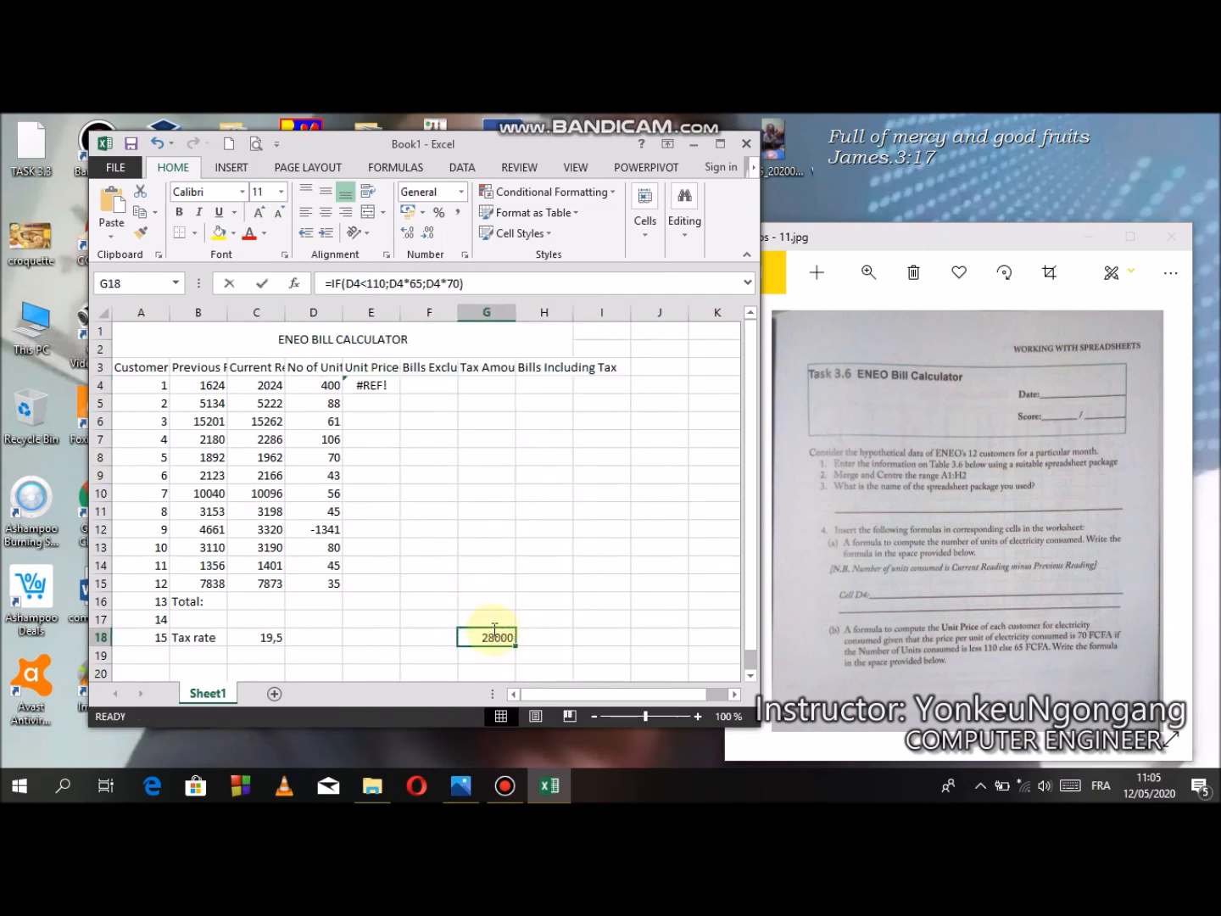
pyautogui.press('BackSpace')
# Step: Replace the broken reference in the logical test of E4's IF formula with D4, making it D4<110
pyautogui.click(363, 385)
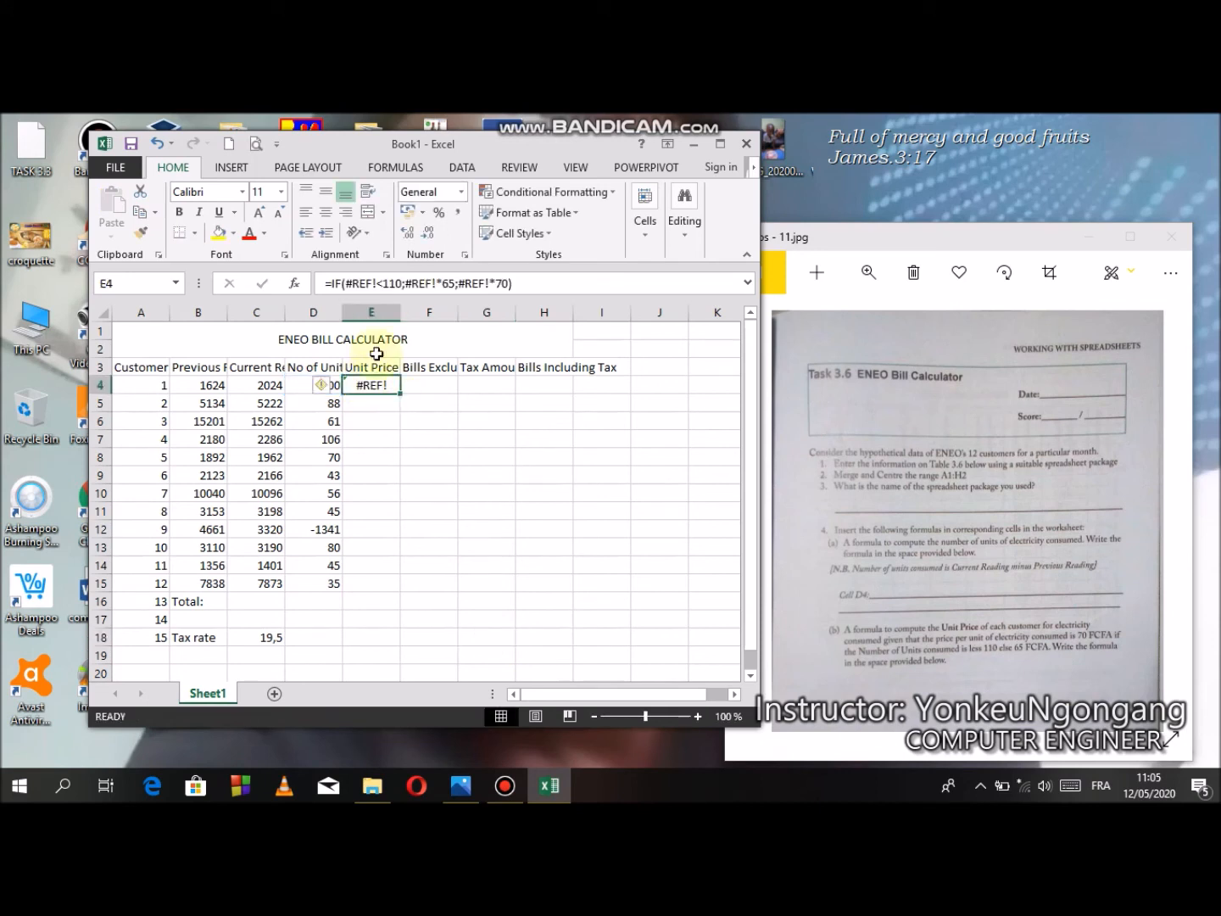
pyautogui.click(375, 283)
pyautogui.press('BackSpace')
pyautogui.press('BackSpace')
pyautogui.press('BackSpace')
pyautogui.press('BackSpace')
pyautogui.press('BackSpace')
pyautogui.click(330, 385)
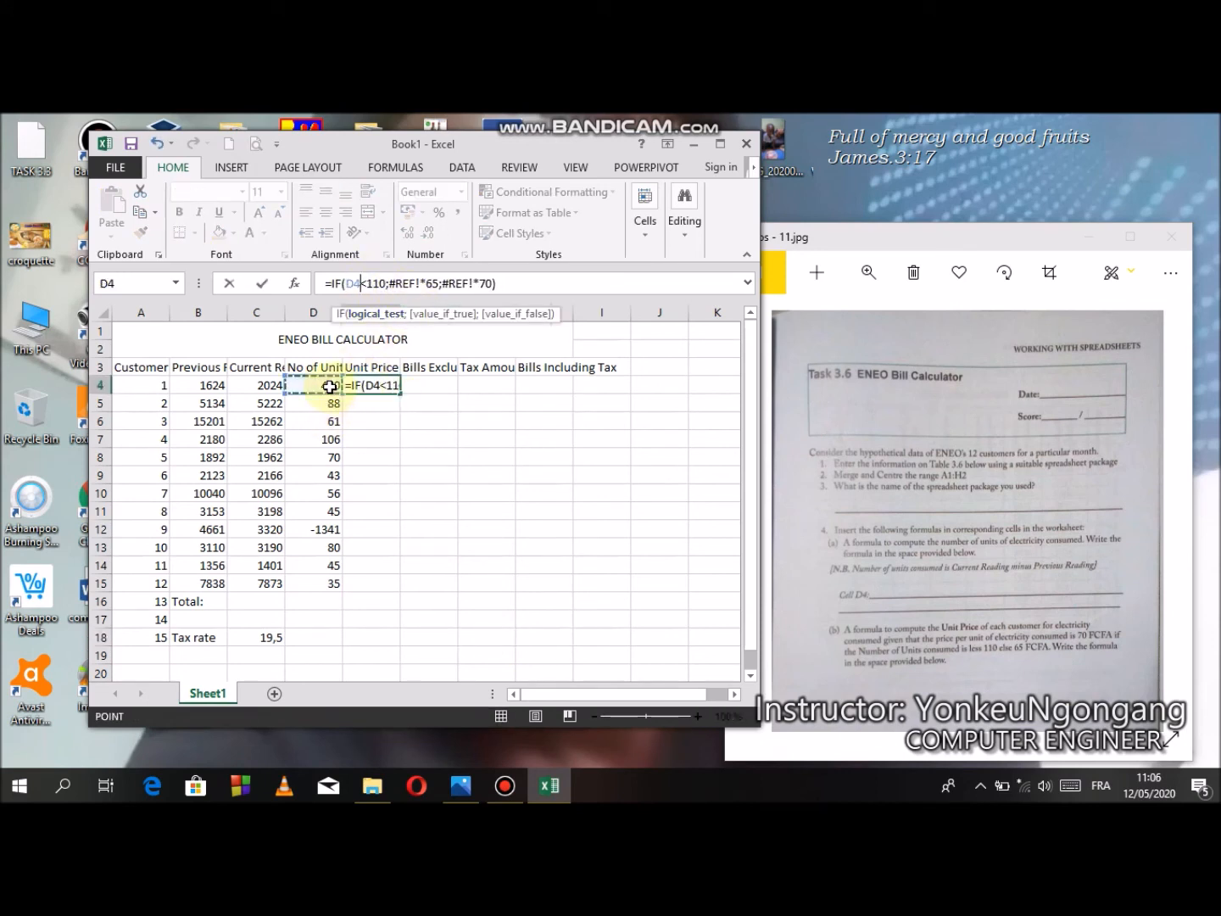
# Step: Replace the broken reference in the value-if-true part of E4's formula with D4, making it D4*65
pyautogui.click(418, 283)
pyautogui.press('BackSpace')
pyautogui.press('BackSpace')
pyautogui.press('BackSpace')
pyautogui.press('BackSpace')
pyautogui.press('BackSpace')
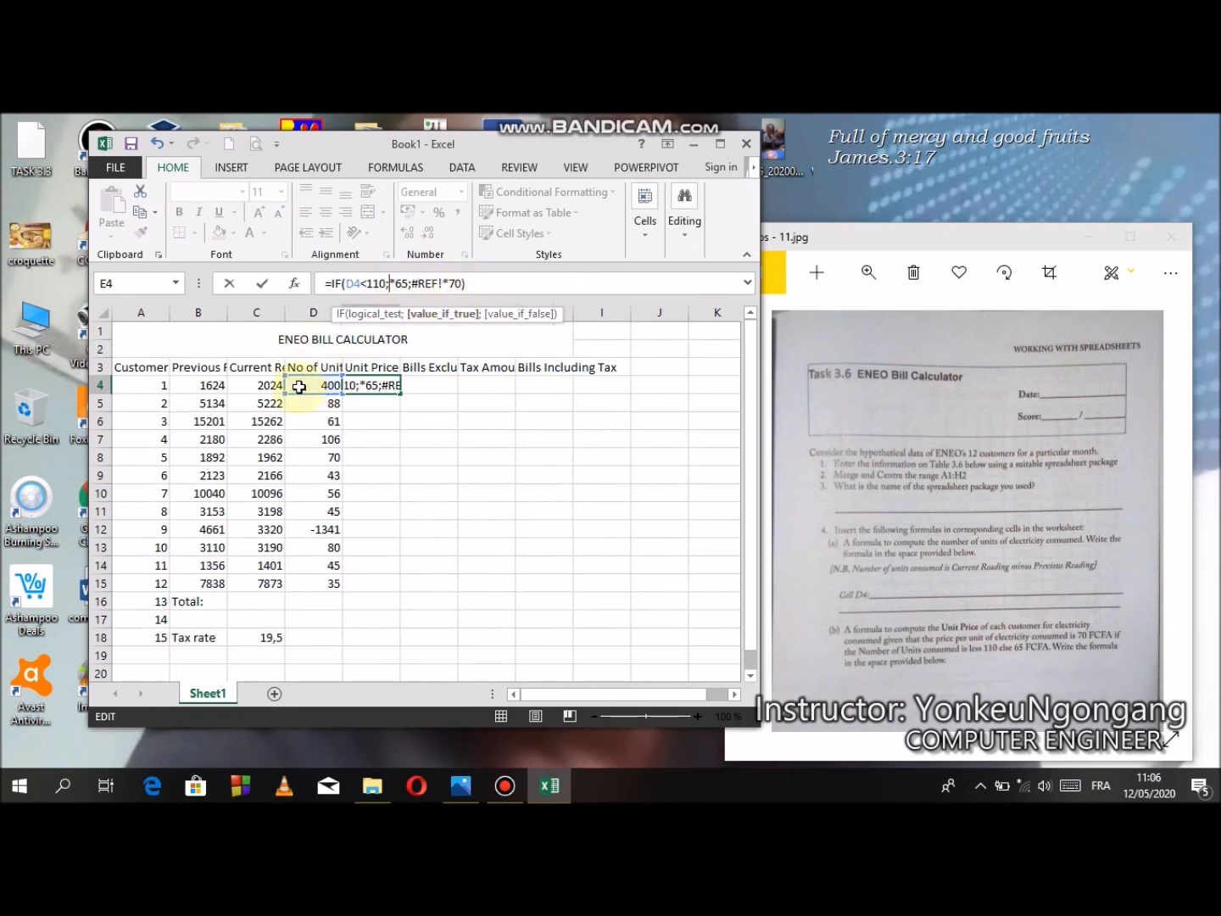
pyautogui.click(299, 386)
# Step: Replace the broken reference in the value-if-false part of E4's formula with D4, making it D4*70, and commit the formula
pyautogui.click(456, 283)
pyautogui.press('BackSpace')
pyautogui.press('BackSpace')
pyautogui.press('BackSpace')
pyautogui.press('BackSpace')
pyautogui.press('BackSpace')
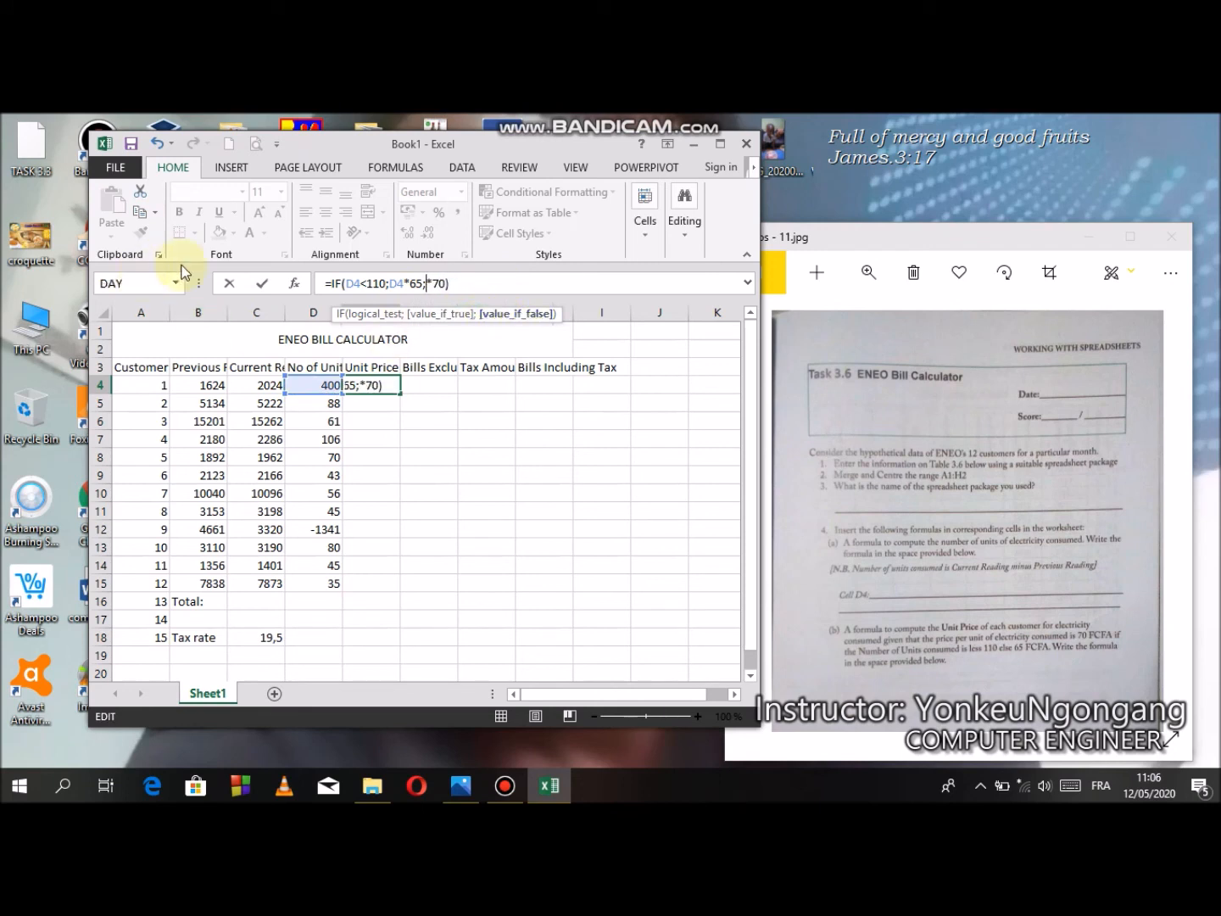
pyautogui.click(315, 387)
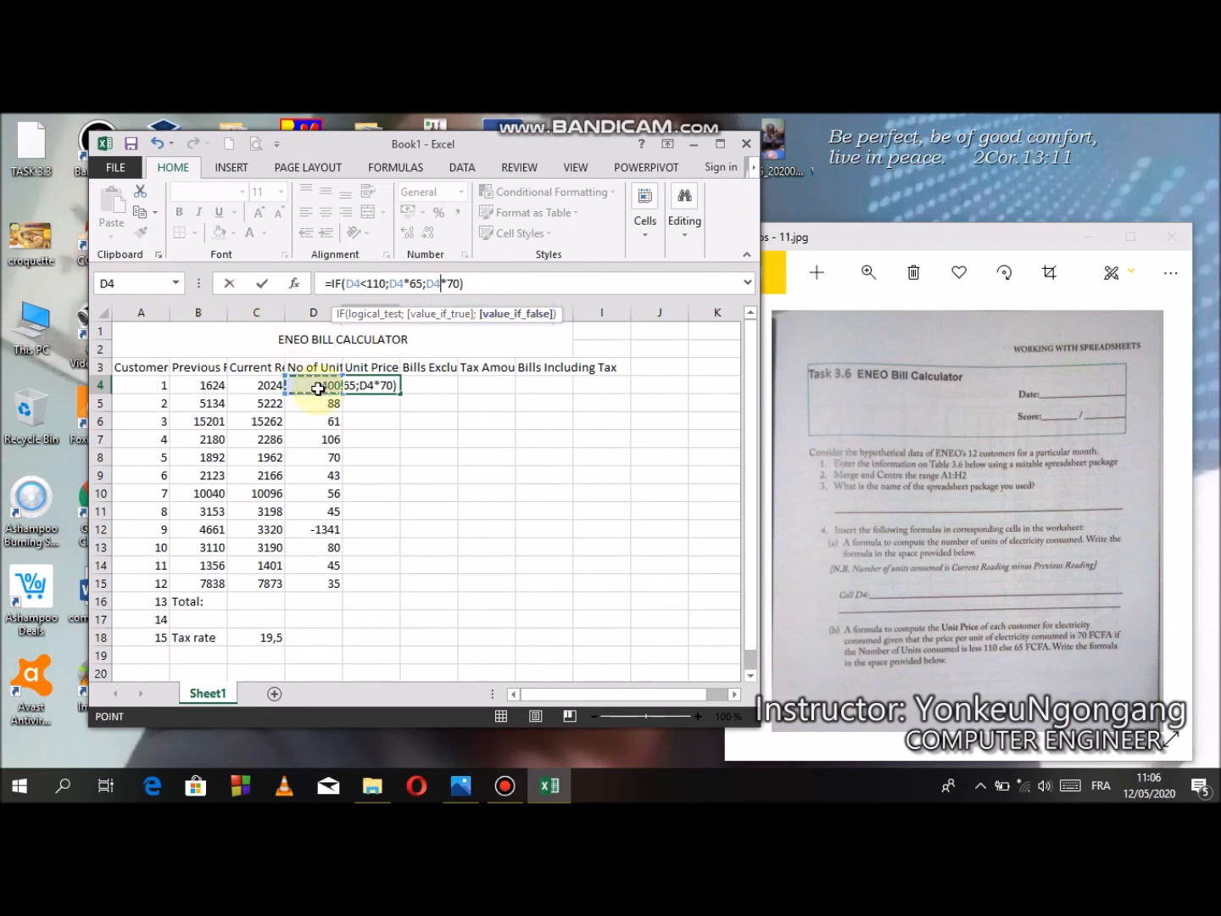
pyautogui.press('Return')
# Step: Fill the Unit Price formula from cell E4 down to E15 and check the copied formula in E11
pyautogui.click(363, 384)
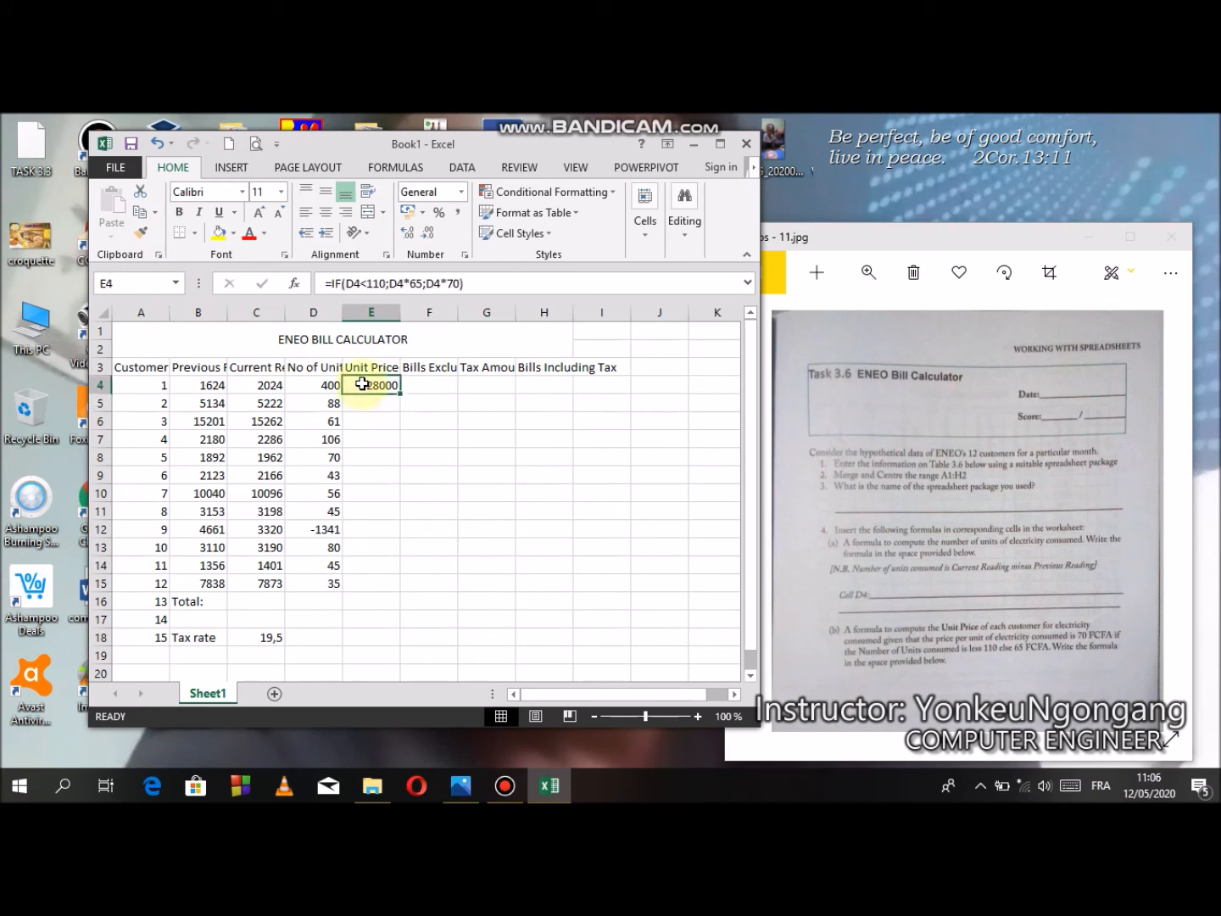
pyautogui.moveTo(399, 393); pyautogui.dragTo(383, 578)
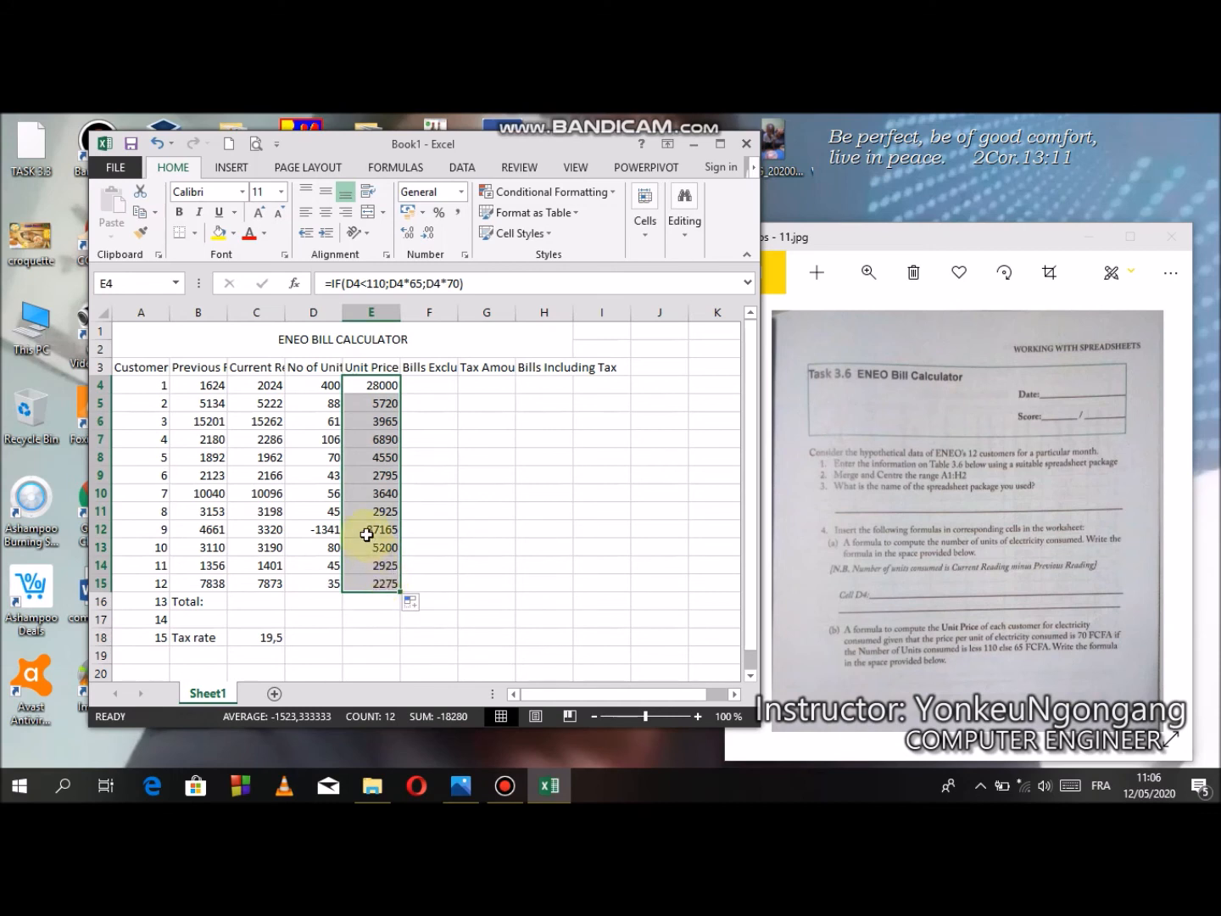
pyautogui.click(372, 511)
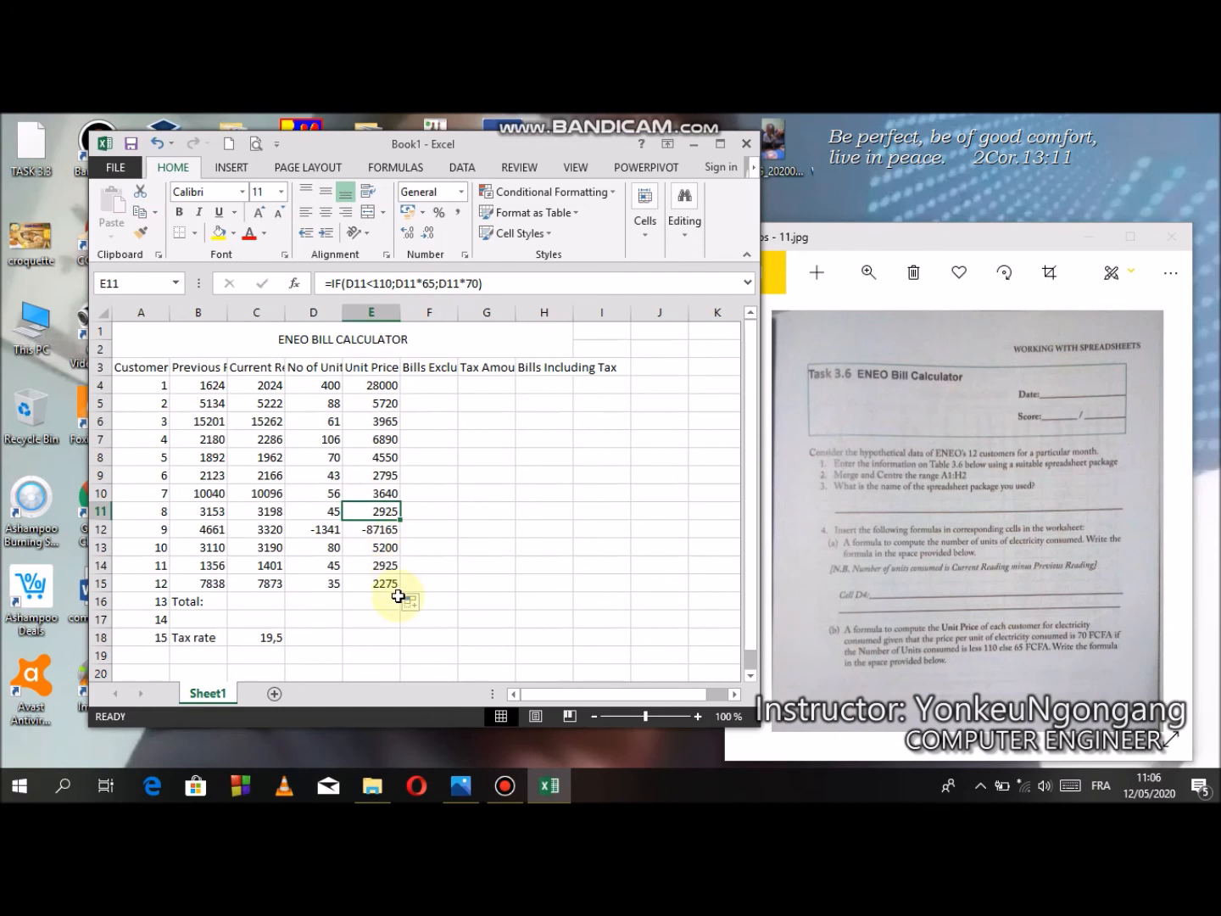
pyautogui.click(381, 388)
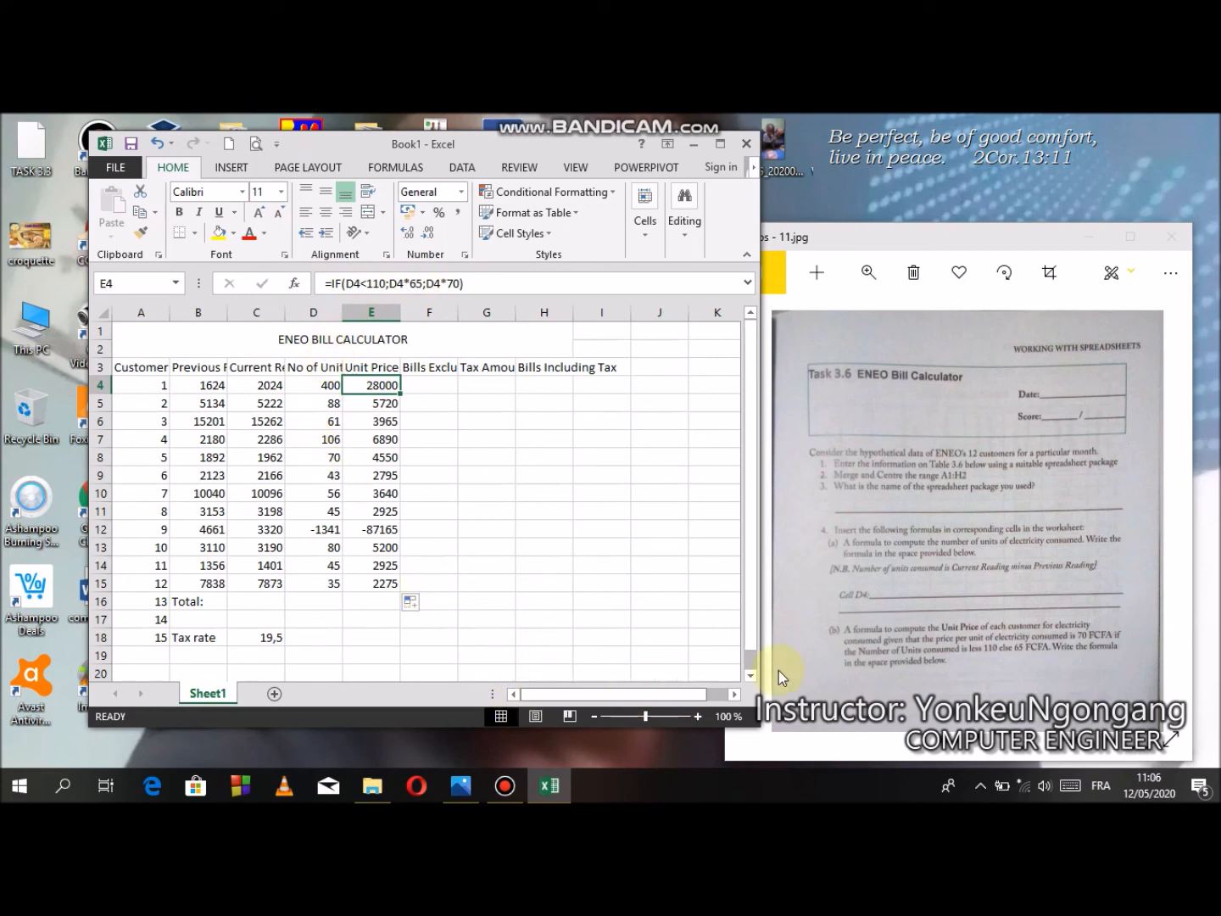
# Step: Switch to Photos and bring question 4(c) on Bills Excluding Tax, below Table 3.6, into view
pyautogui.click(1050, 556)
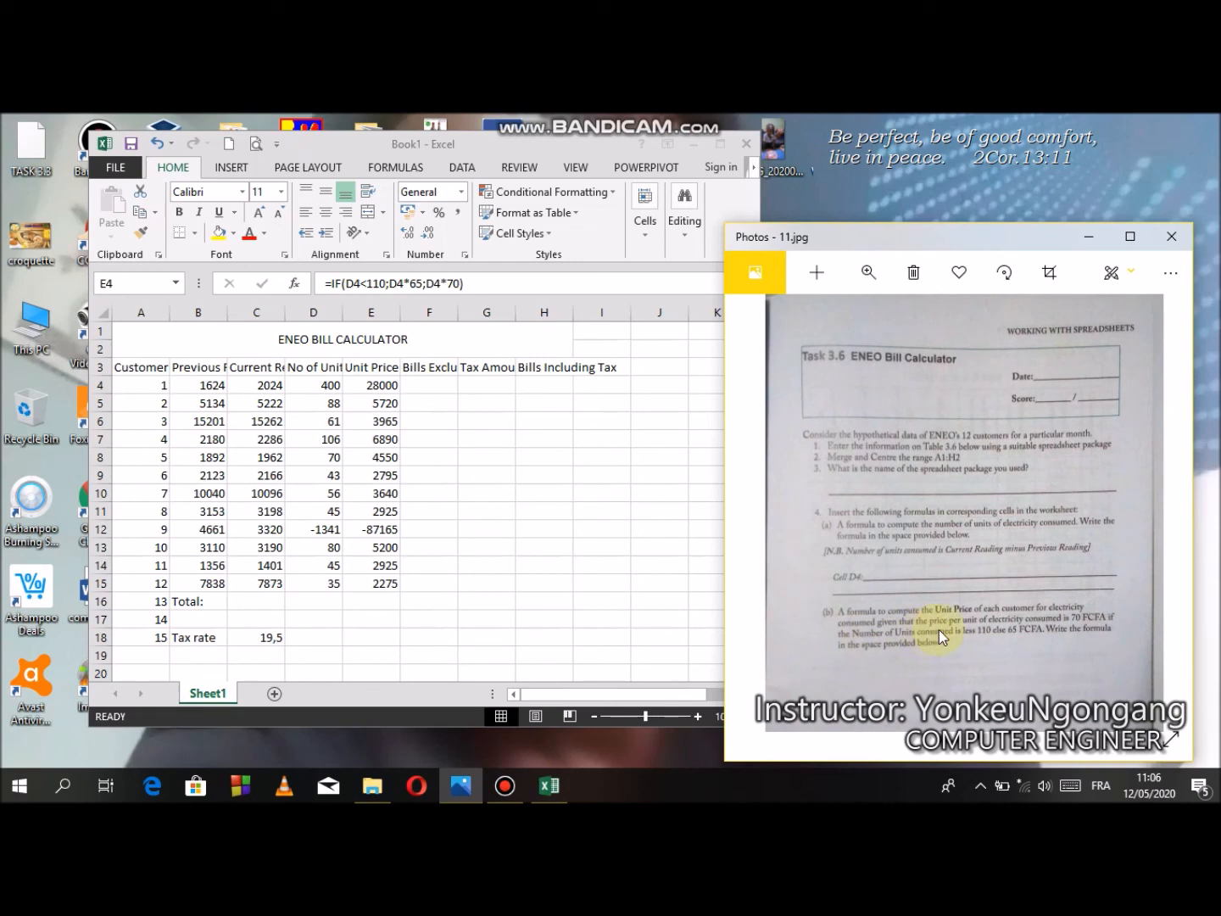
pyautogui.moveTo(1007, 591); pyautogui.dragTo(810, 609)
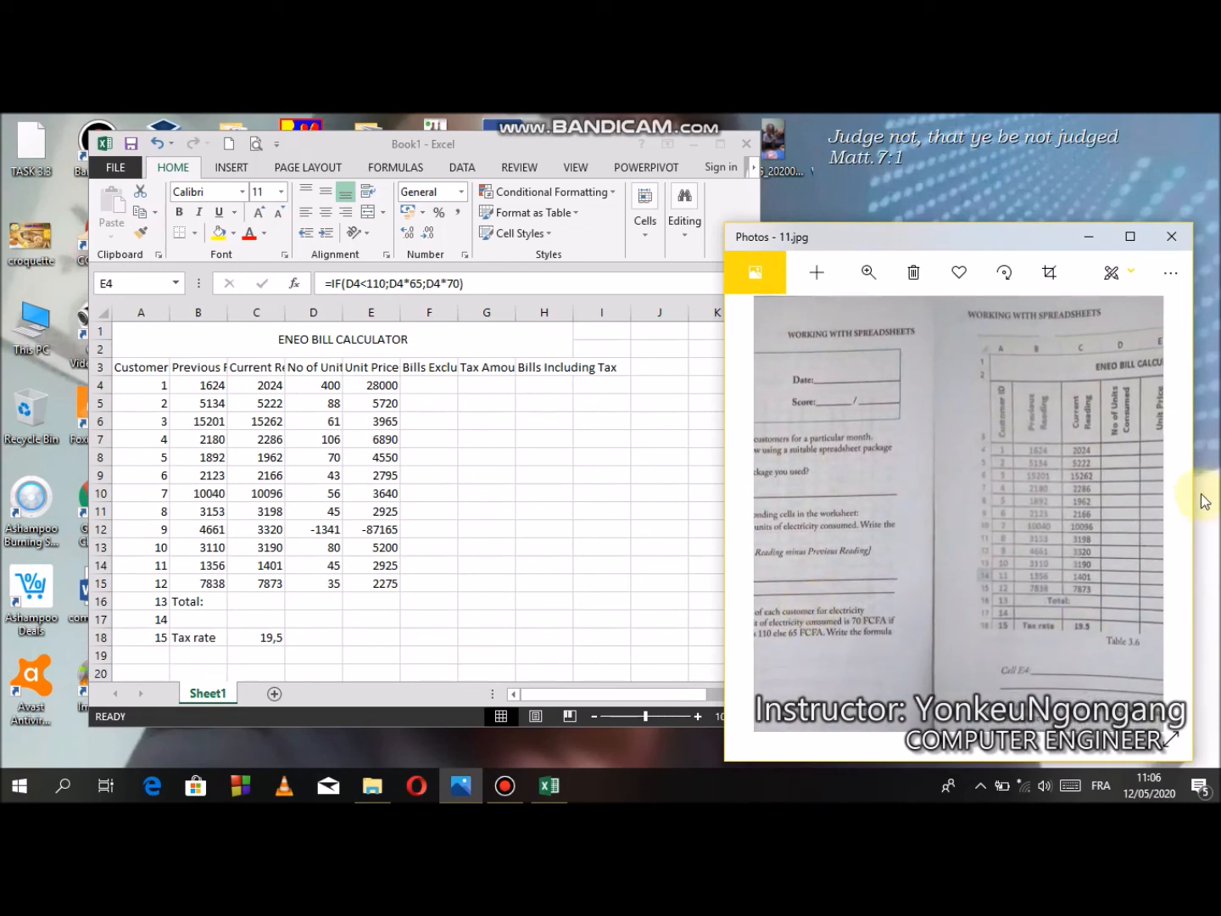
pyautogui.moveTo(1130, 610); pyautogui.dragTo(895, 516)
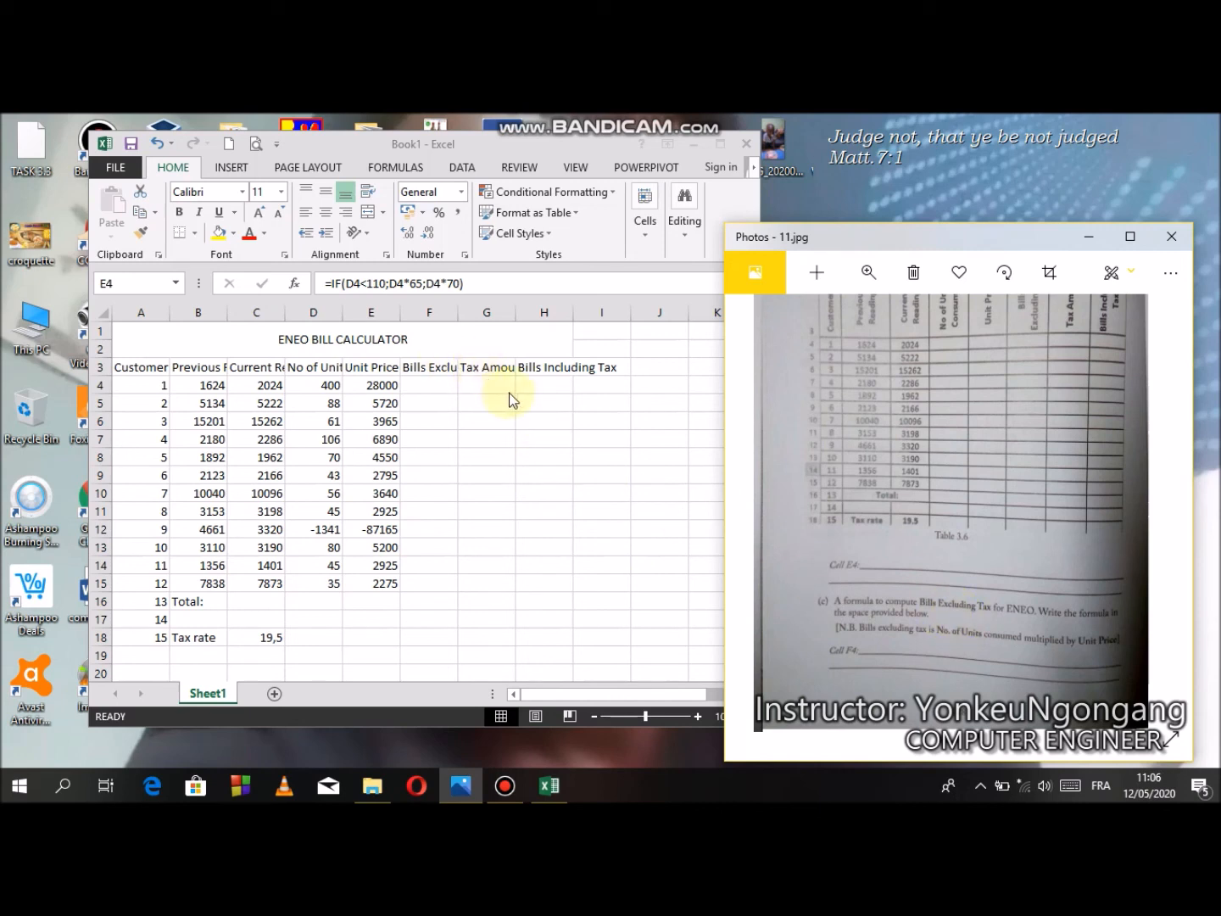
# Step: Switch to Excel and widen columns C through H so more of the row 3 headers can be read
pyautogui.click(458, 319)
pyautogui.moveTo(454, 316); pyautogui.dragTo(512, 326)
pyautogui.moveTo(399, 314); pyautogui.dragTo(366, 314)
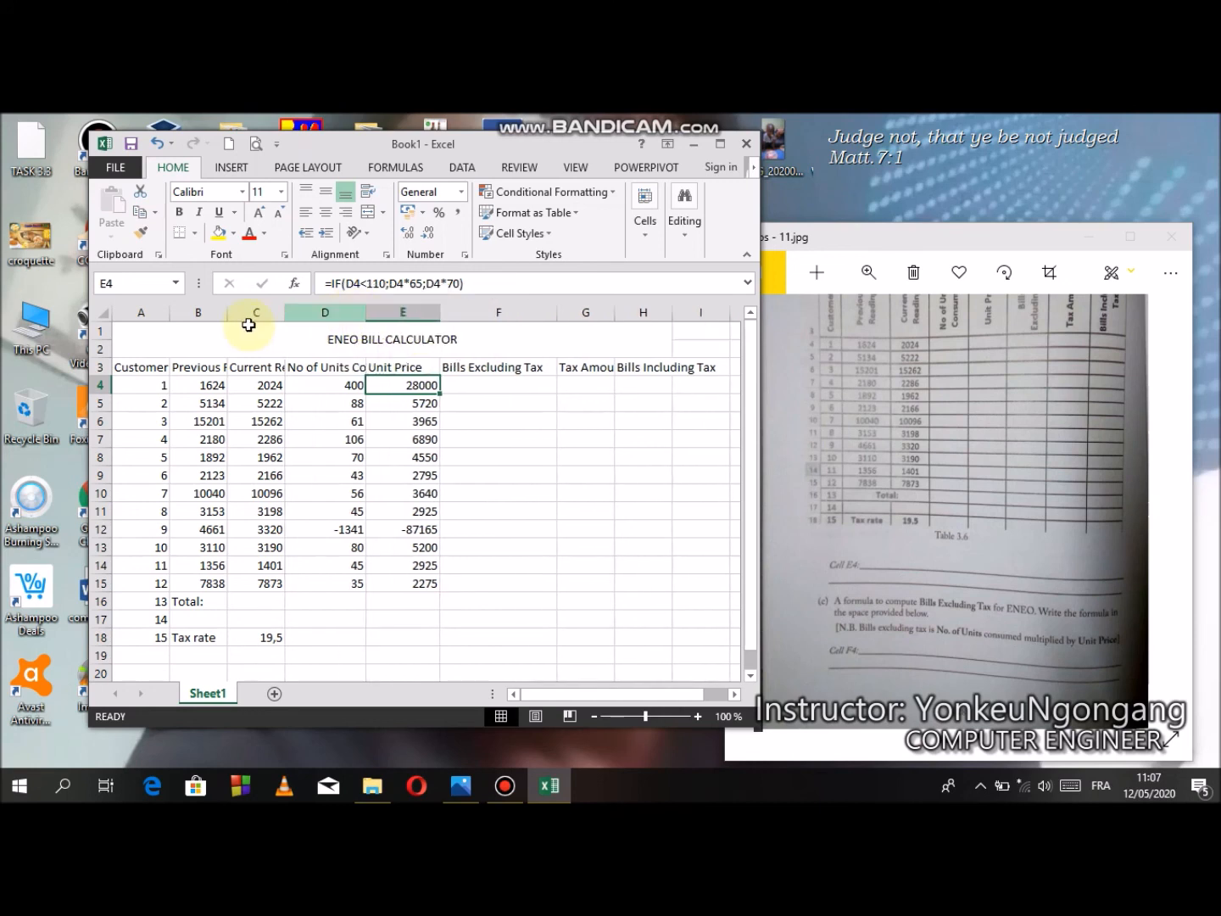
pyautogui.moveTo(289, 316); pyautogui.dragTo(309, 314)
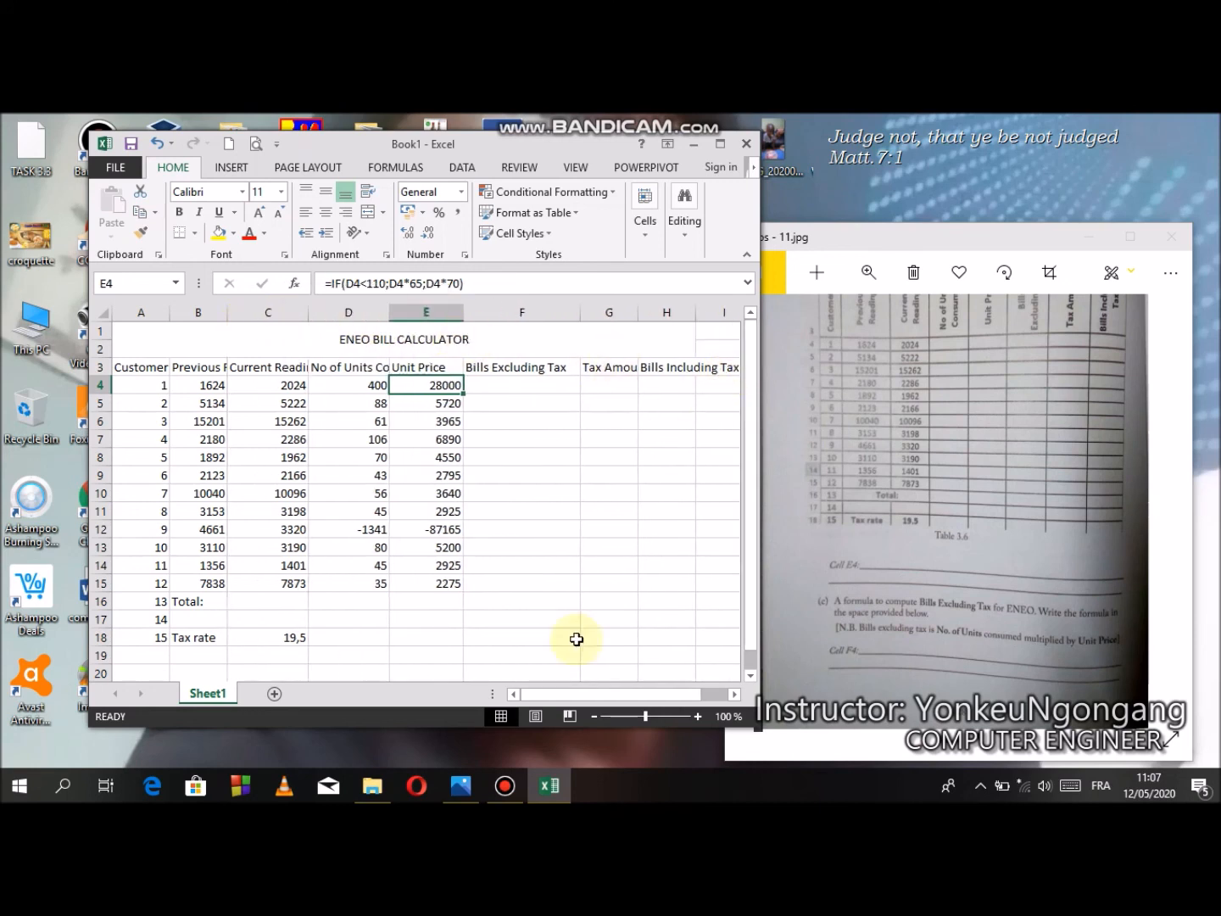
pyautogui.moveTo(627, 695); pyautogui.dragTo(650, 694)
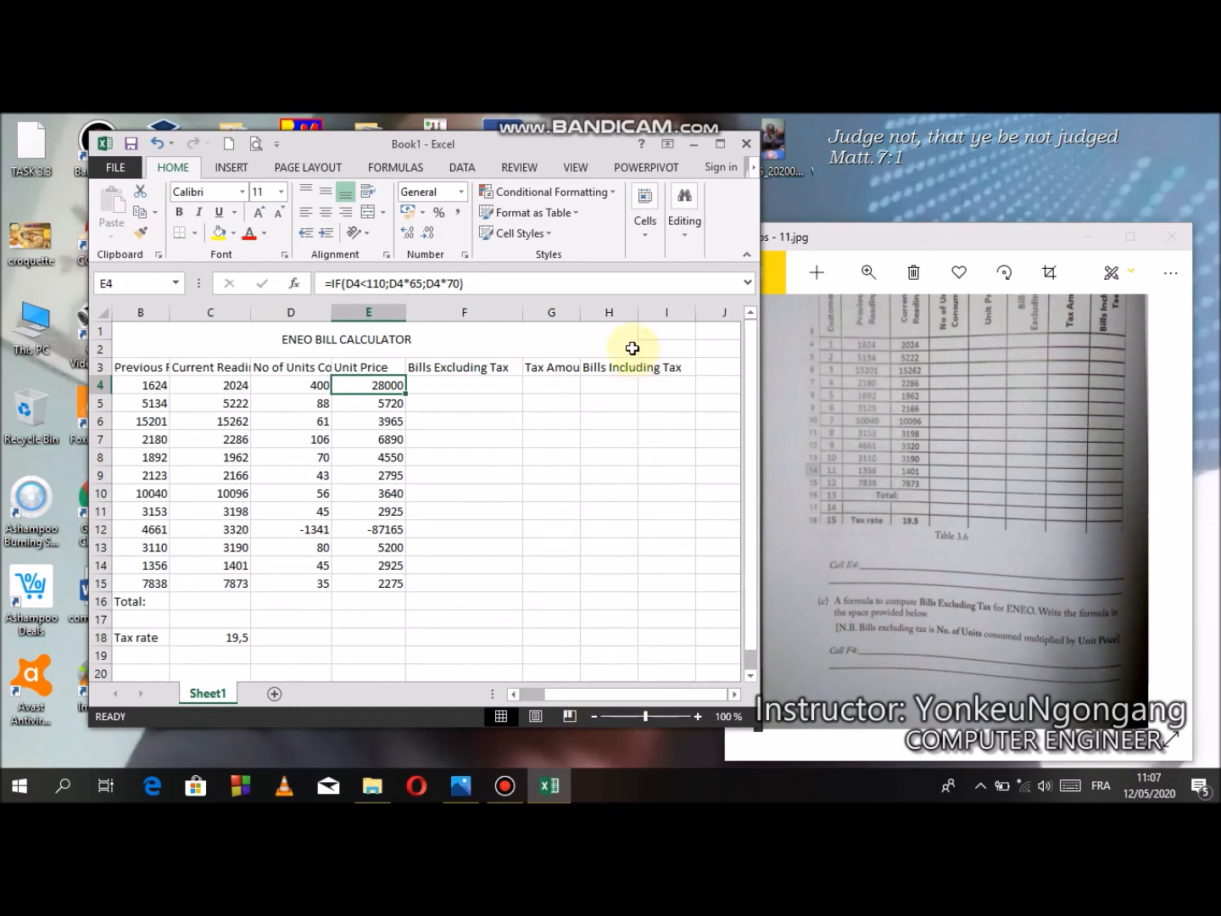
pyautogui.moveTo(578, 313); pyautogui.dragTo(734, 324)
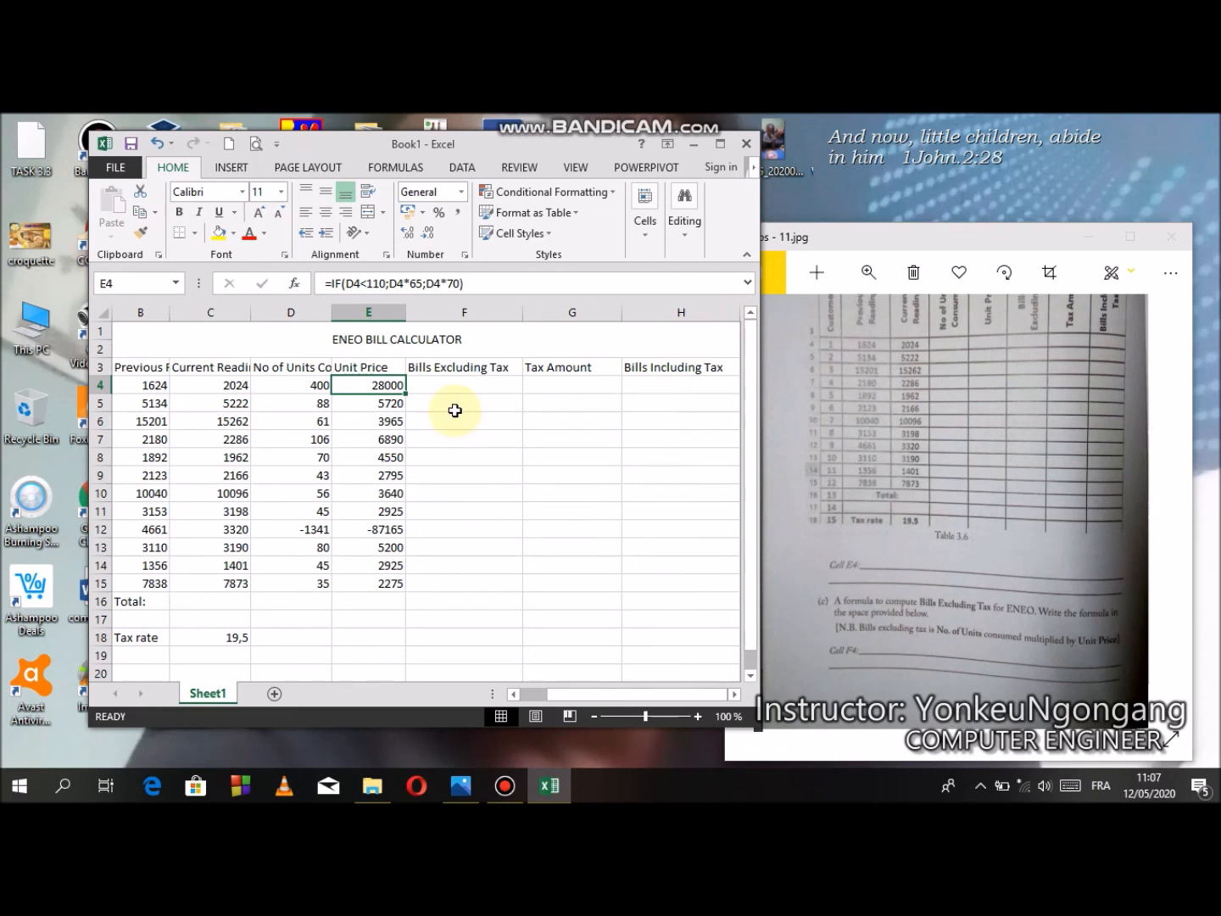
# Step: Reread question 4(c) in Photos, return to Excel and widen column D to fit the No of Units Consumed header
pyautogui.click(467, 386)
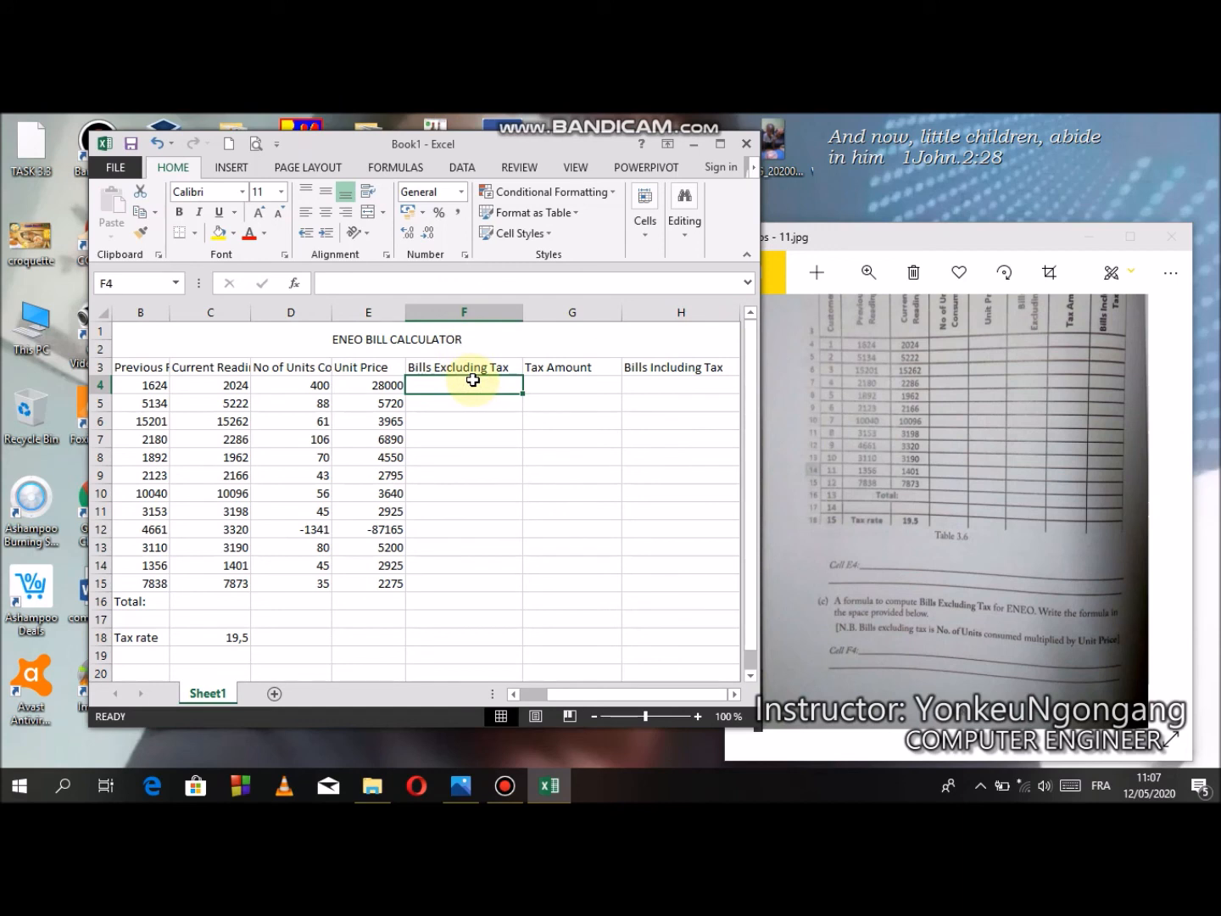
pyautogui.click(967, 620)
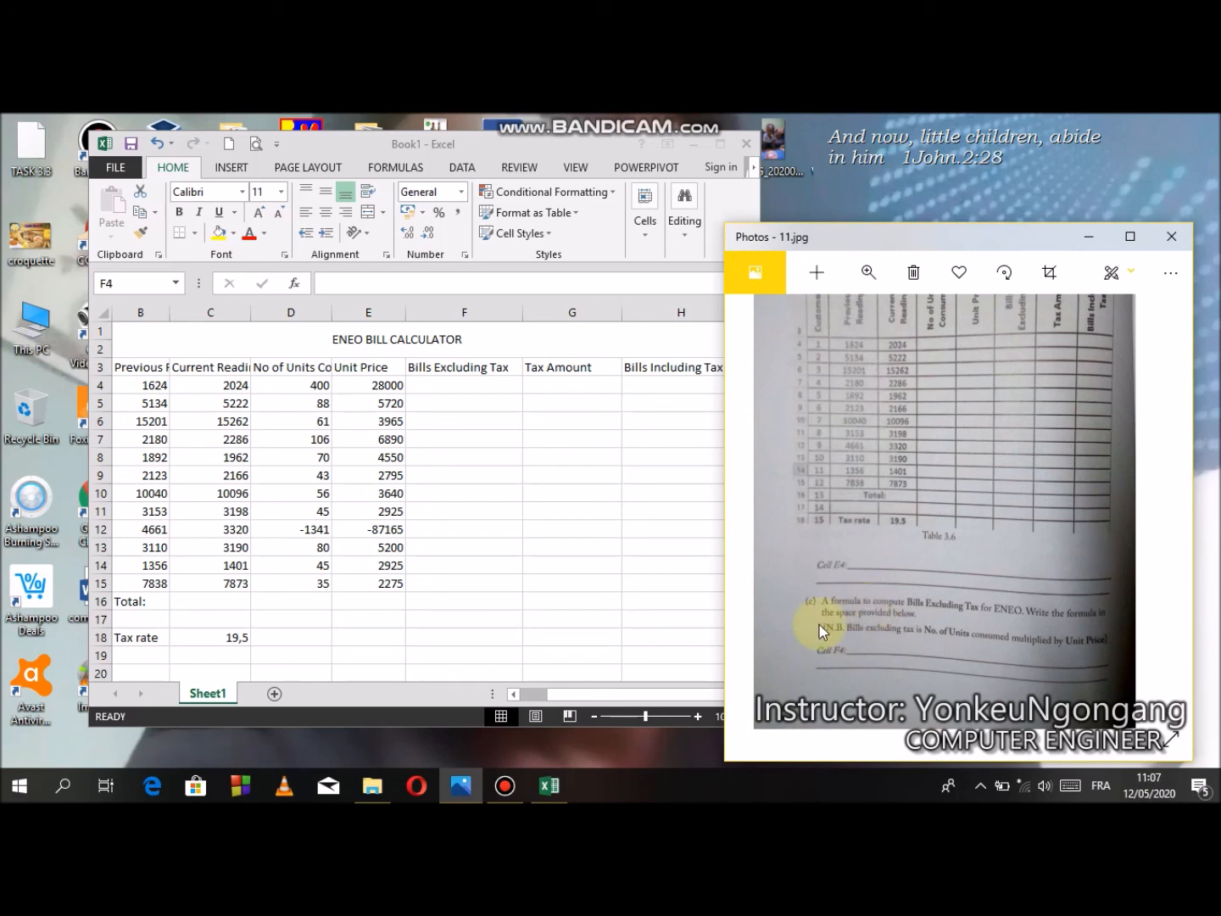
pyautogui.click(449, 386)
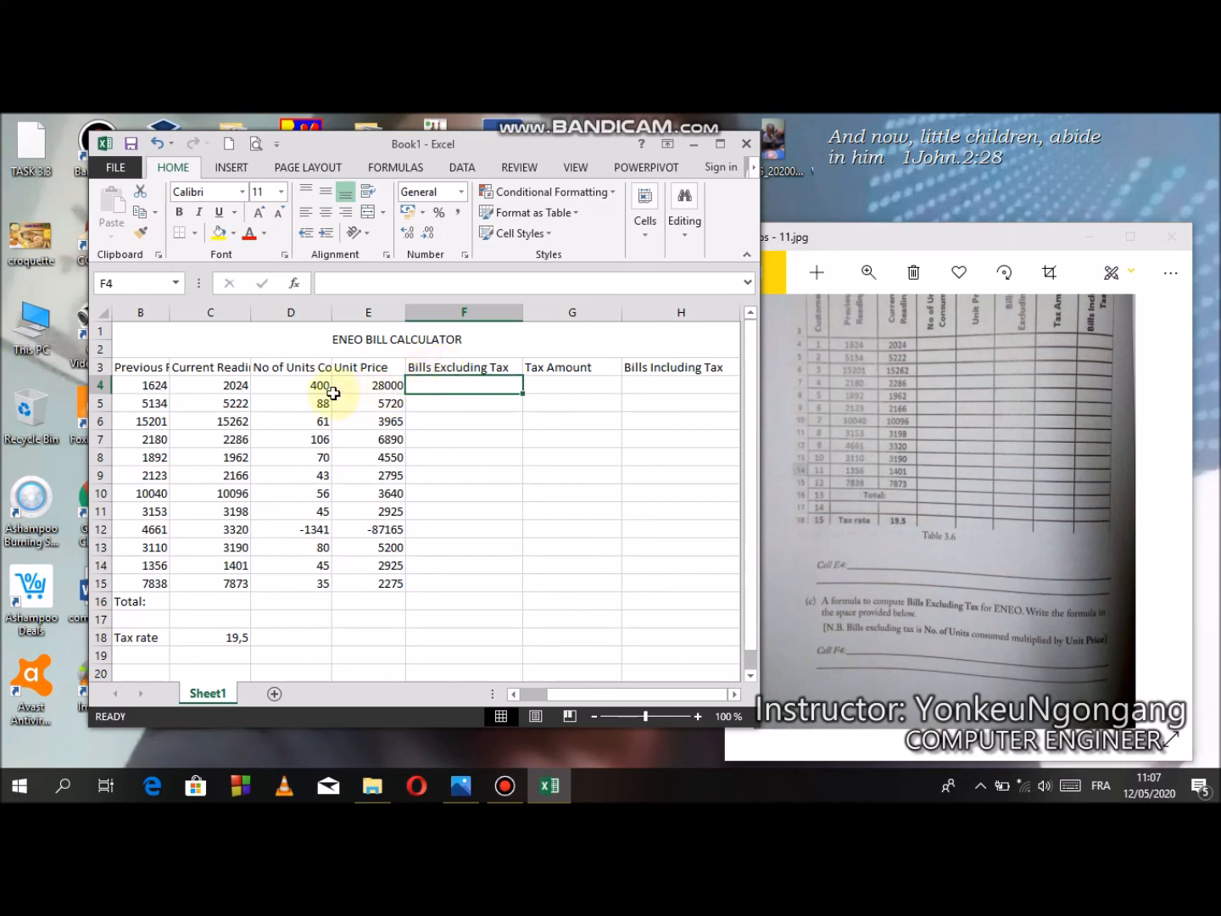
pyautogui.click(306, 381)
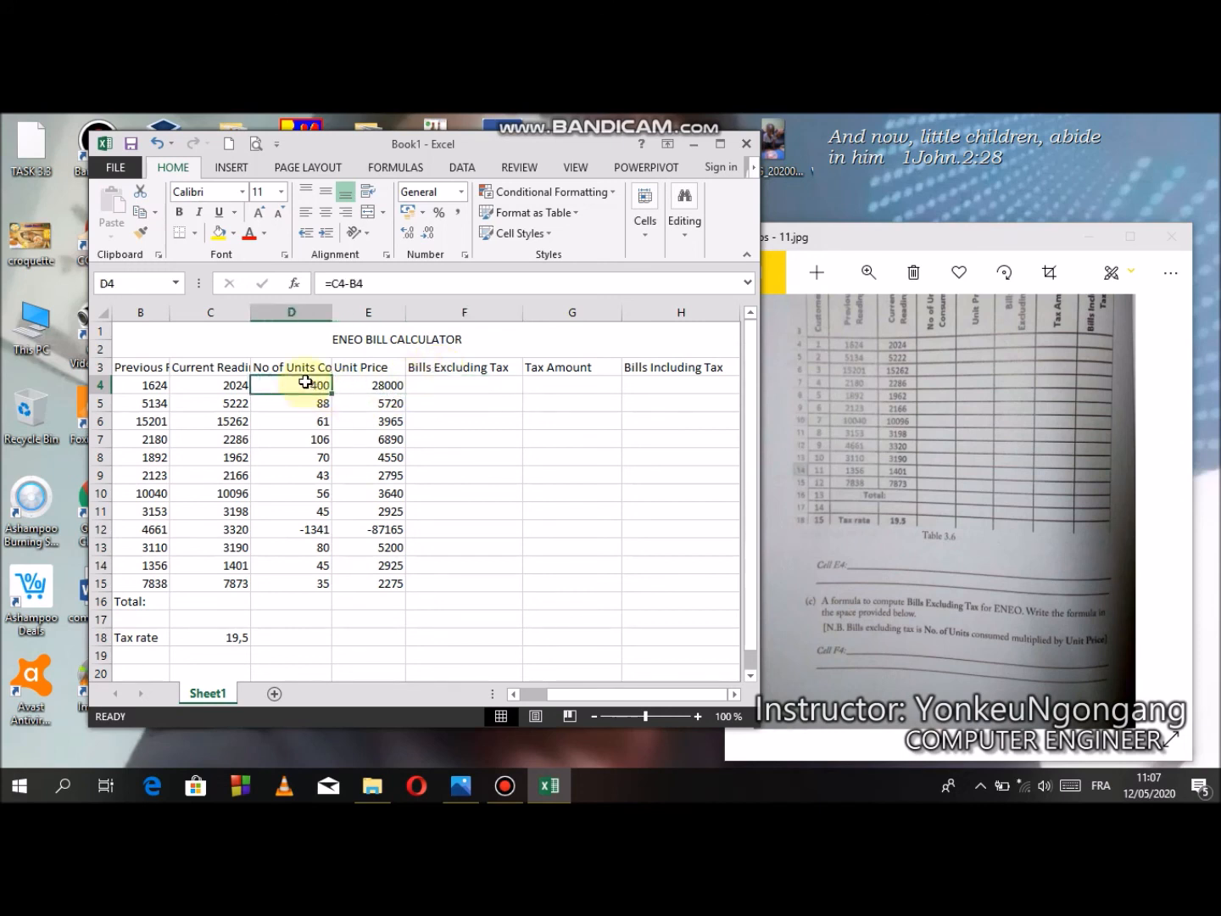
pyautogui.click(464, 386)
pyautogui.moveTo(331, 313); pyautogui.dragTo(387, 314)
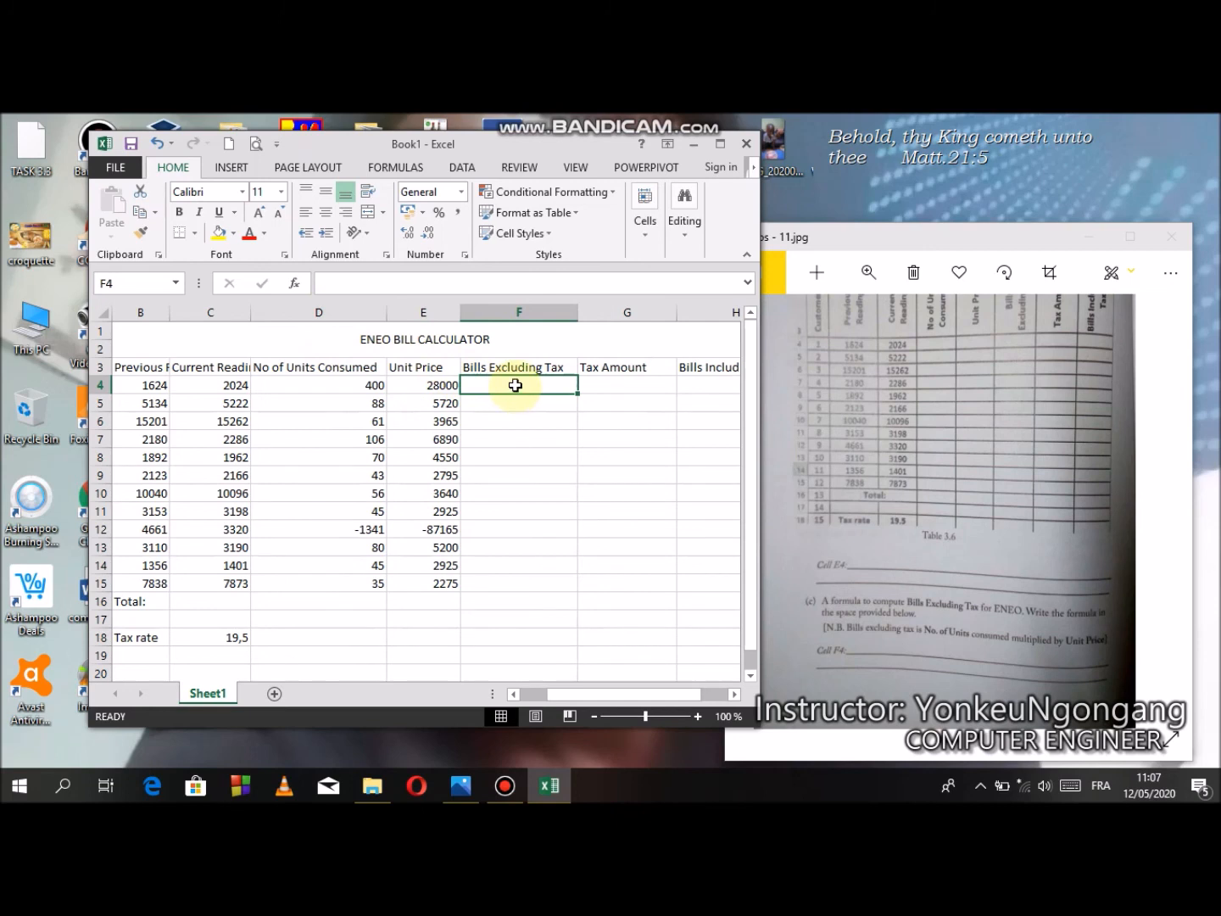
# Step: Compute Bills Excluding Tax in F4 with =D4*E4 and fill the formula down to F15
pyautogui.write('=')
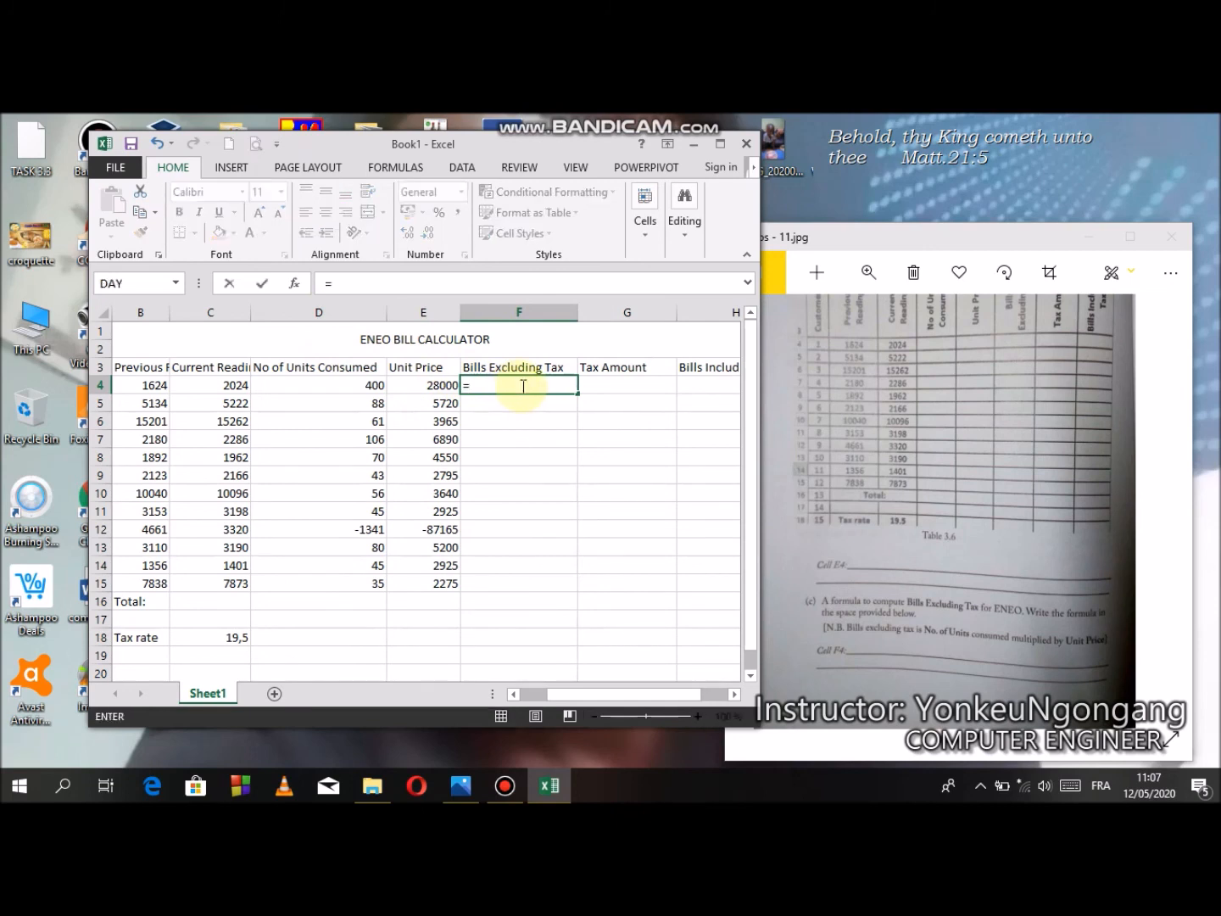
pyautogui.click(364, 385)
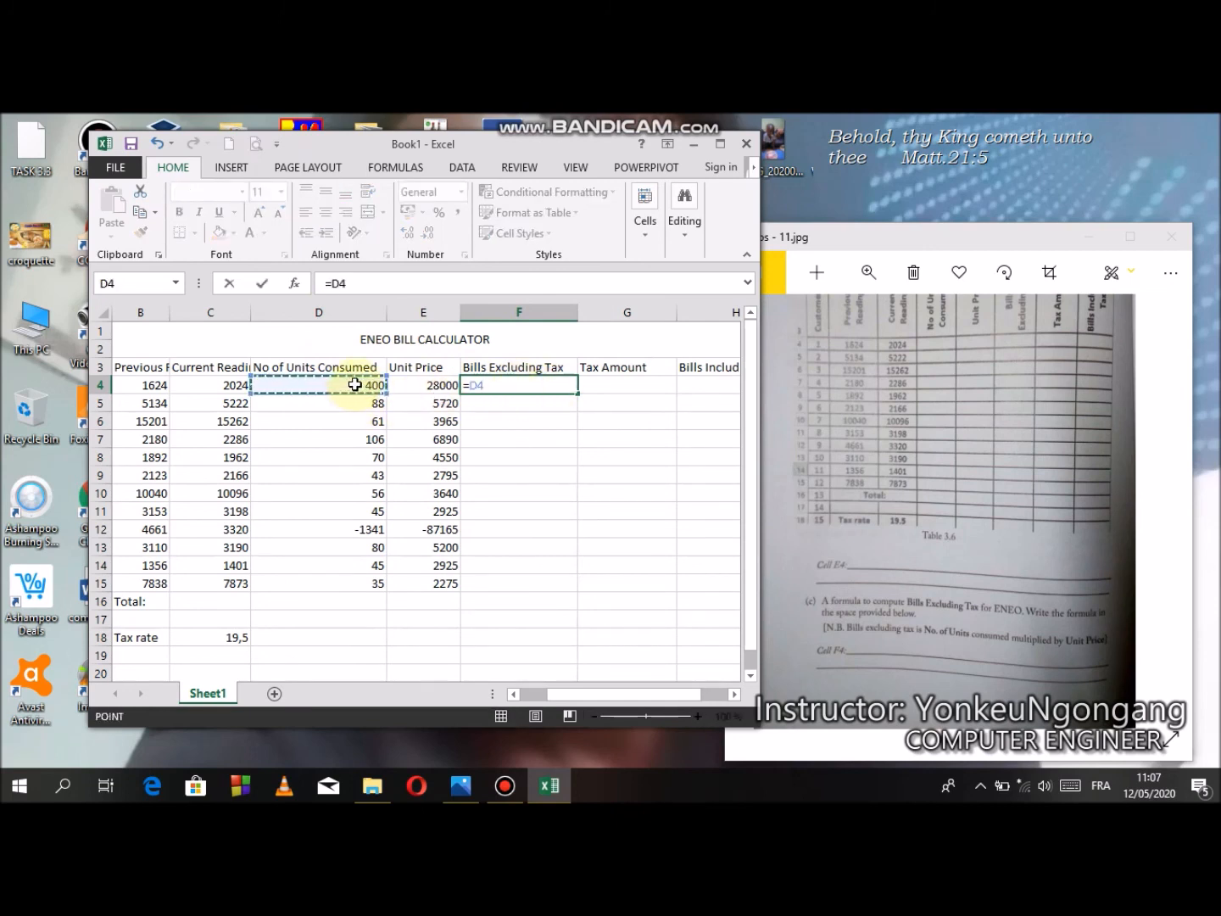
pyautogui.write('*')
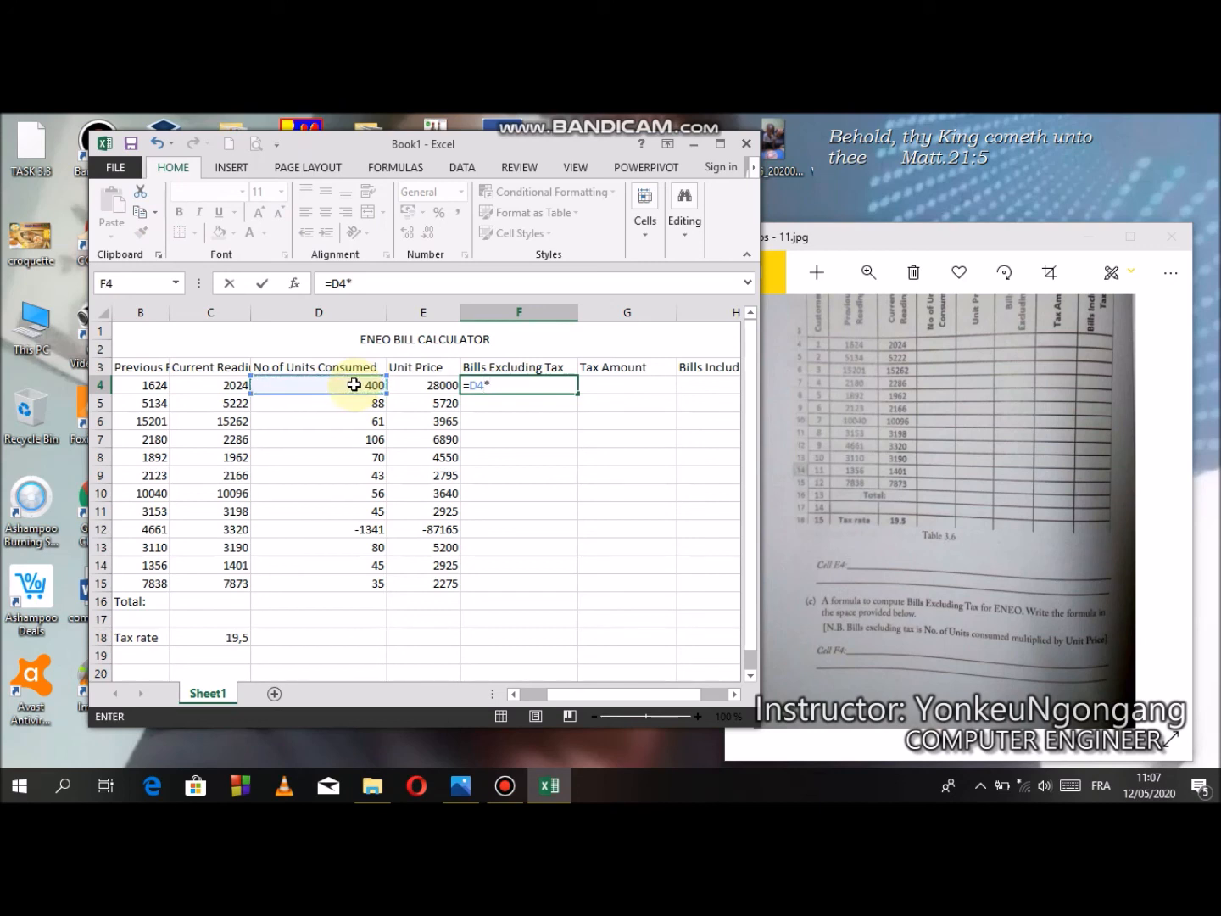
pyautogui.click(422, 386)
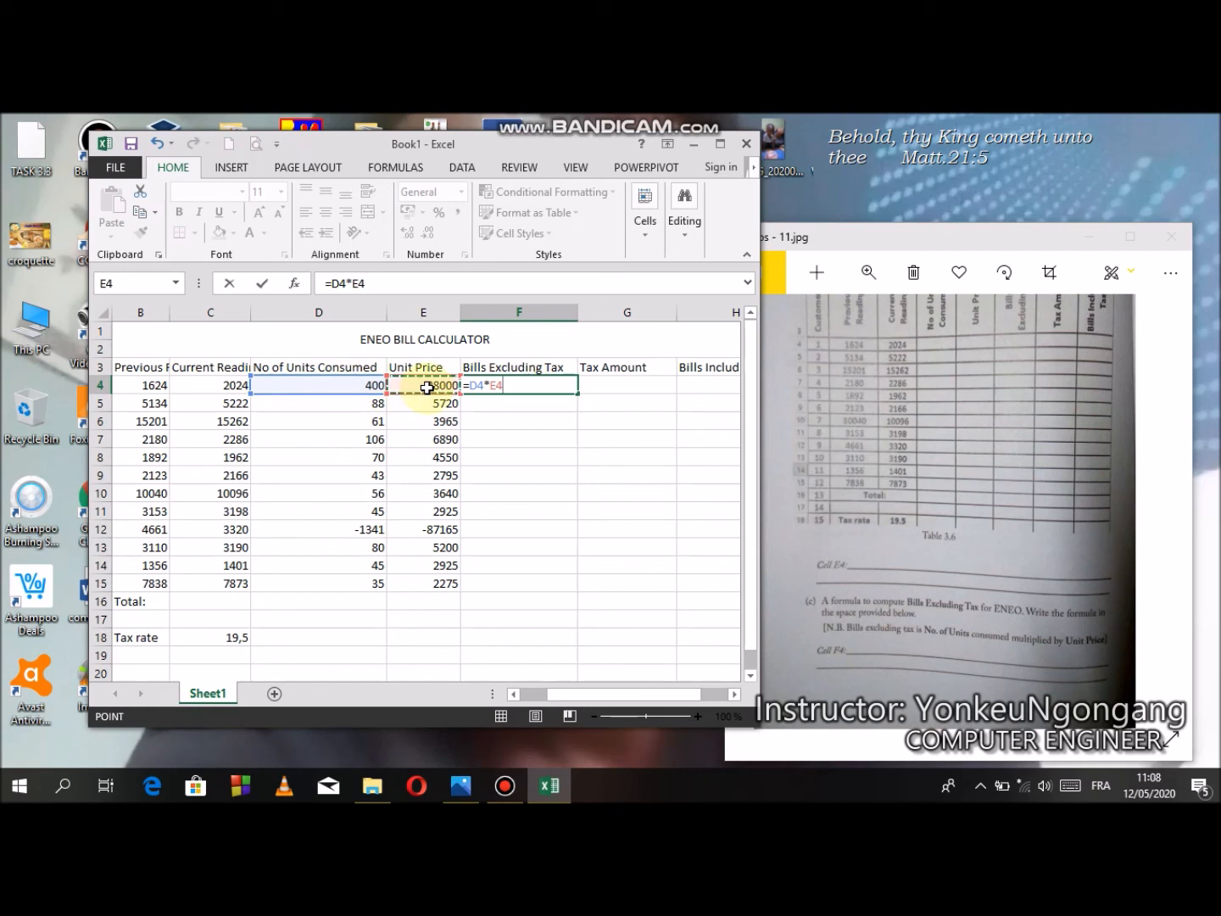
pyautogui.press('Return')
pyautogui.click(543, 385)
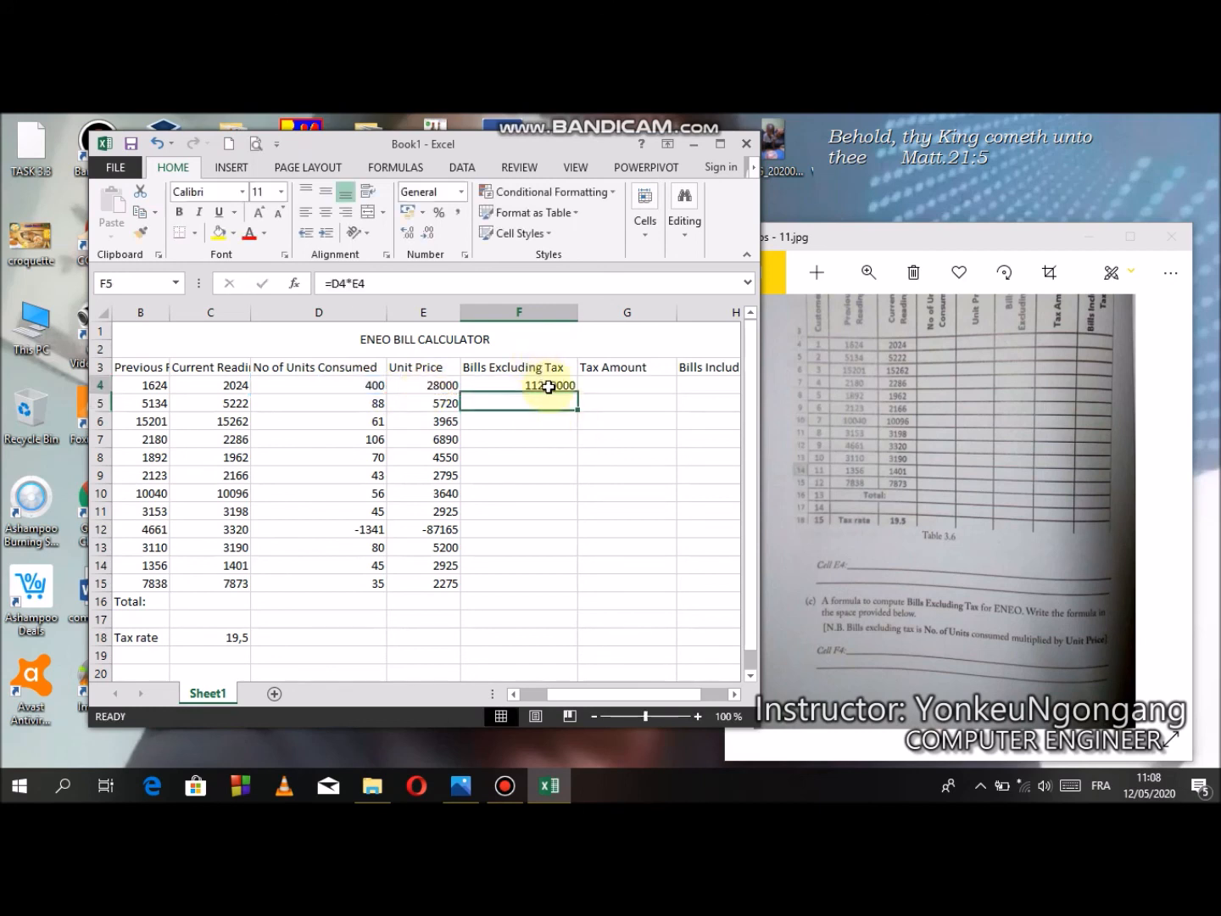
pyautogui.moveTo(578, 394); pyautogui.dragTo(559, 584)
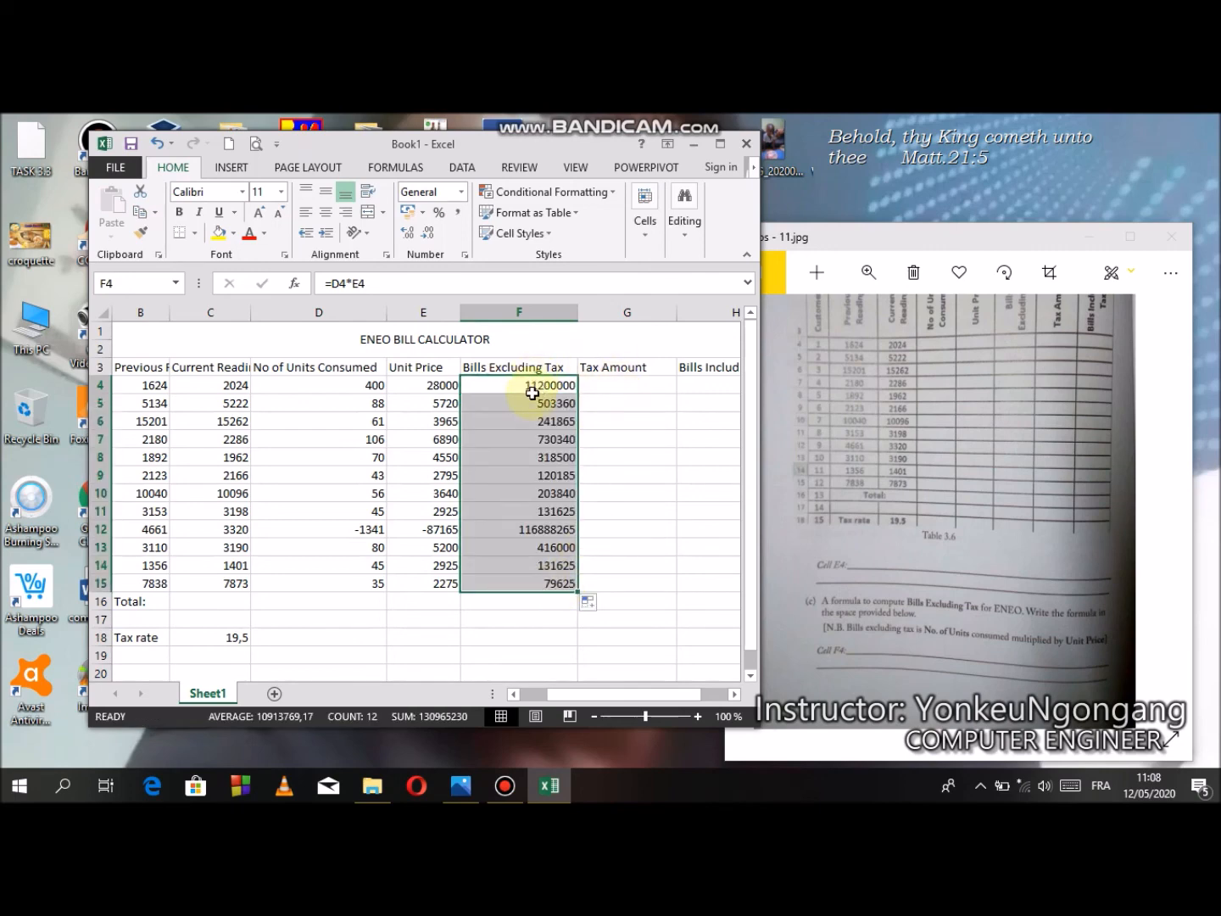
# Step: Switch to Photos and bring up 111.jpg to read question 4(d) on the Tax Amount formula
pyautogui.click(1149, 514)
pyautogui.scroll(3, 997, 523)
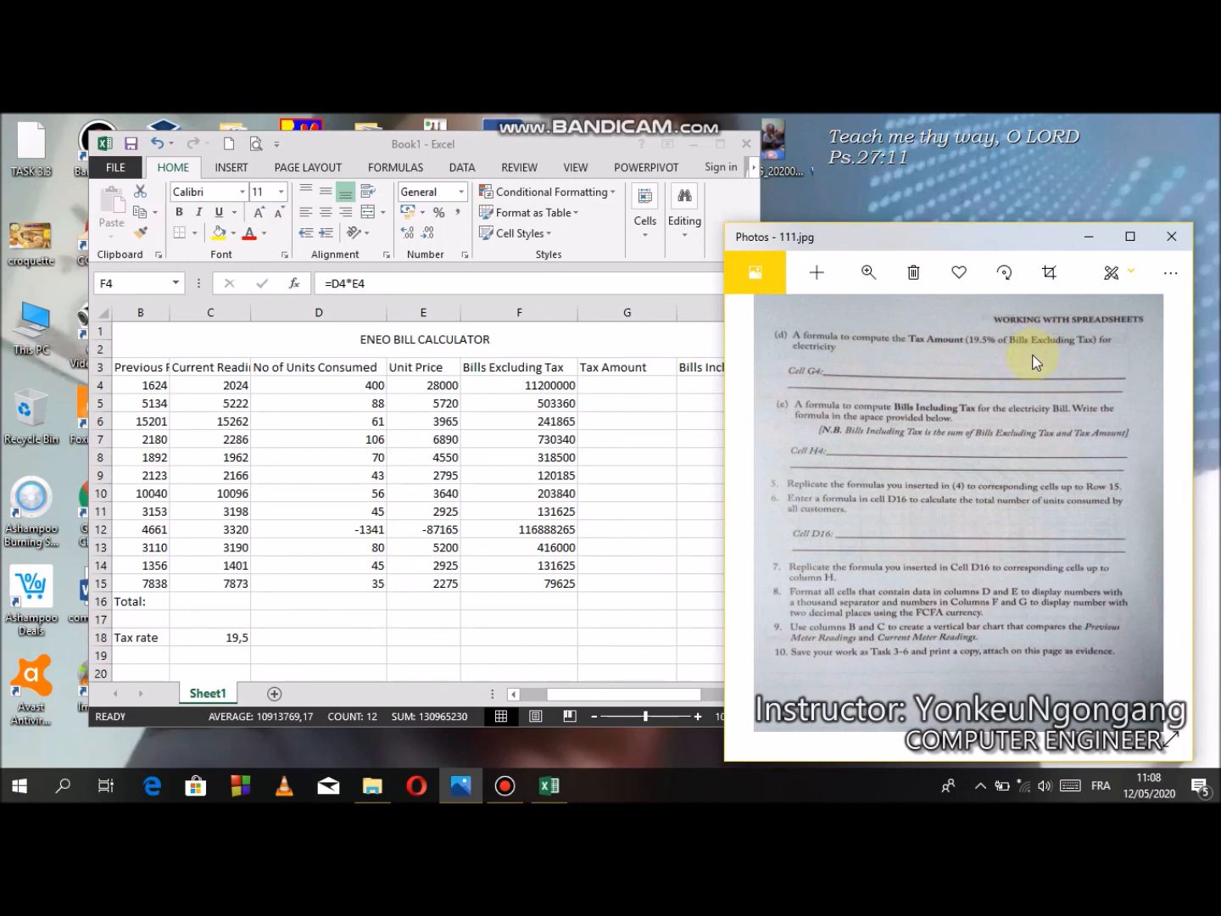
# Step: Return to Excel, enter =19,5%*F4 as the Tax Amount in G4 and fill the formula down the customer rows
pyautogui.click(634, 390)
pyautogui.click(635, 388)
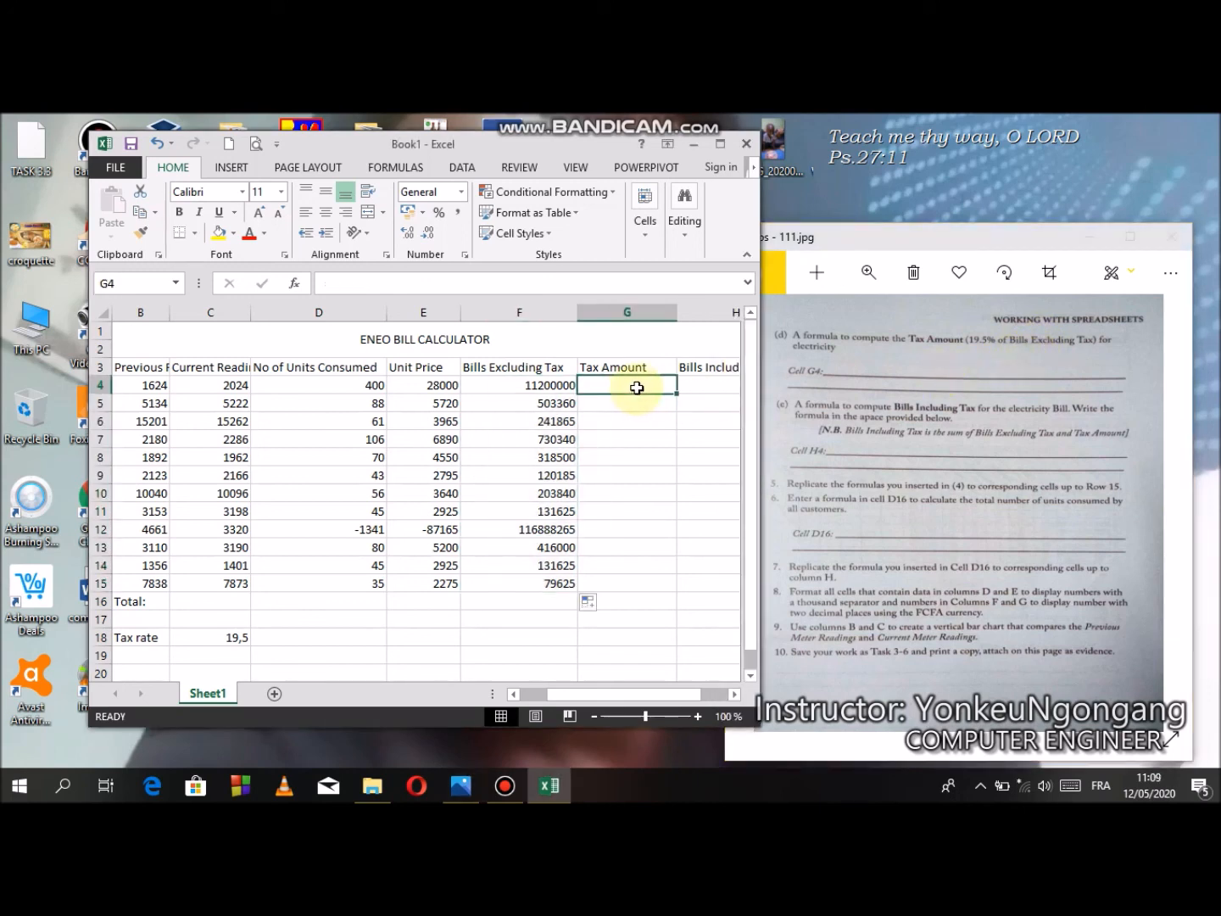
pyautogui.write('=19')
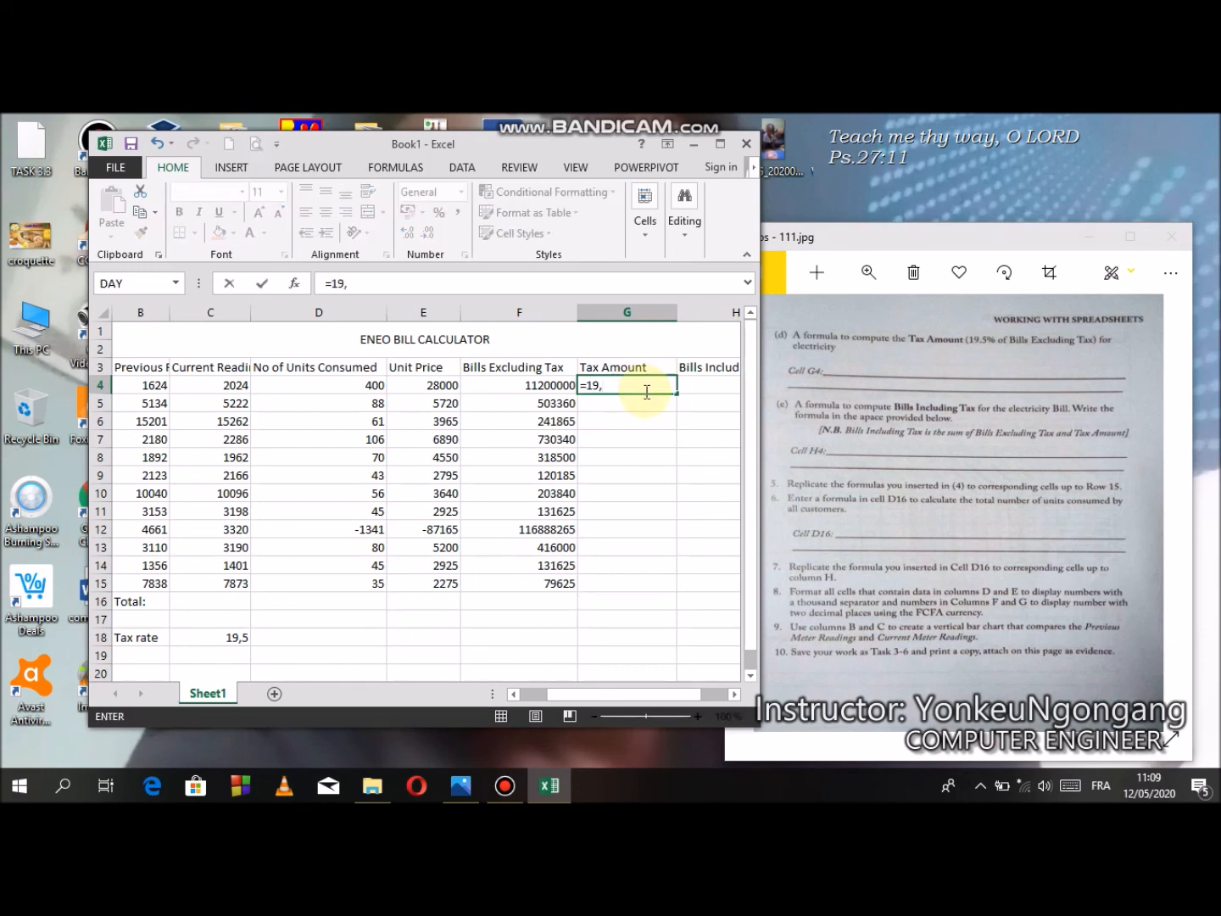
pyautogui.write(',5ù')
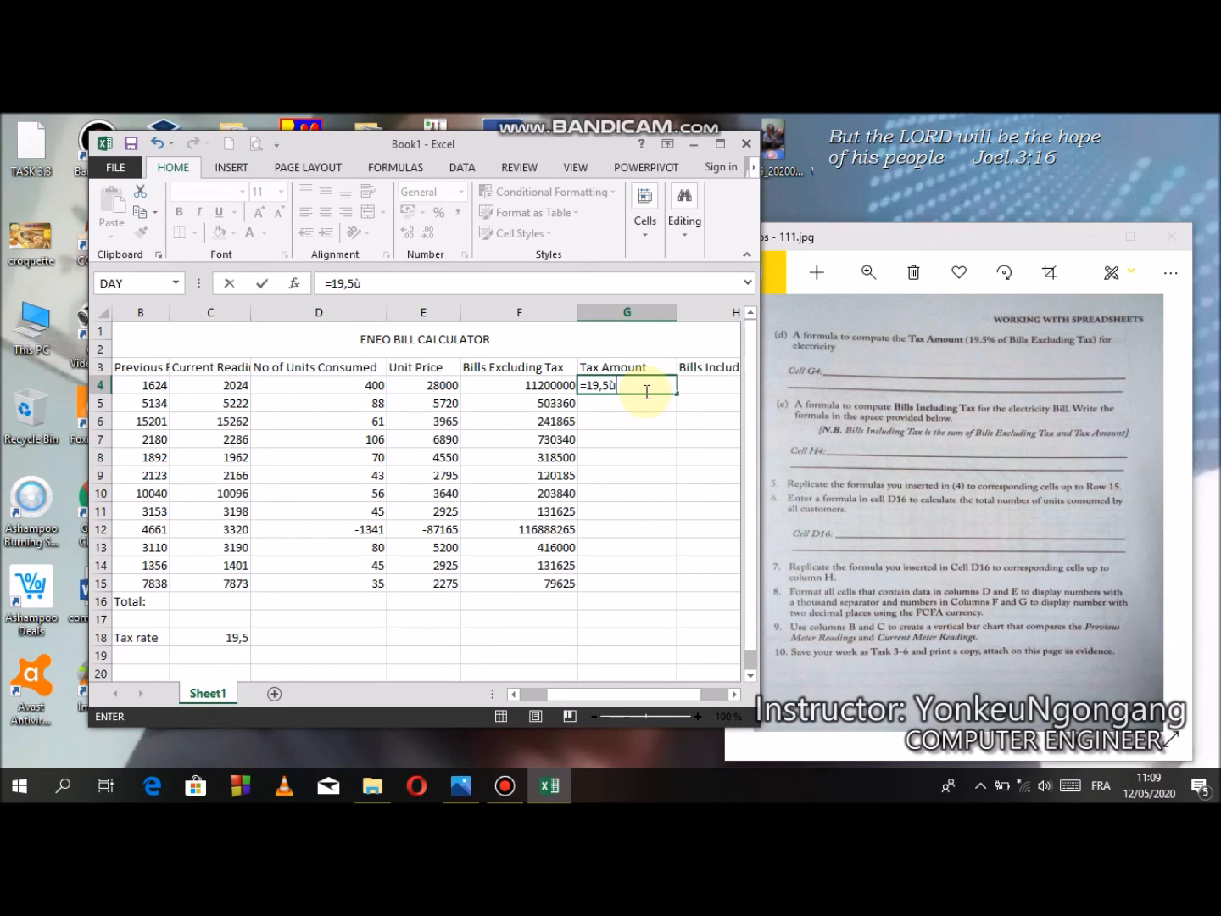
pyautogui.press('BackSpace')
pyautogui.write('%*')
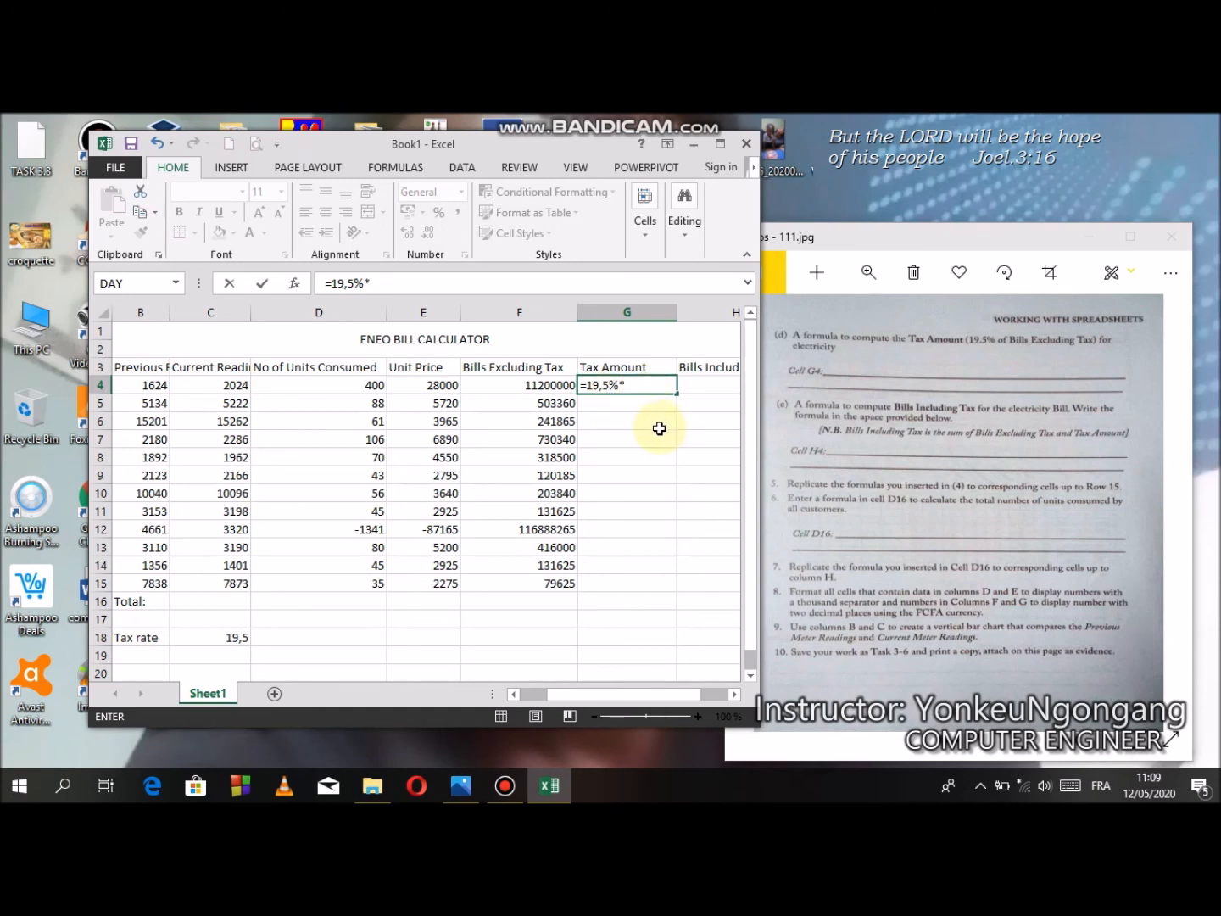
pyautogui.click(536, 385)
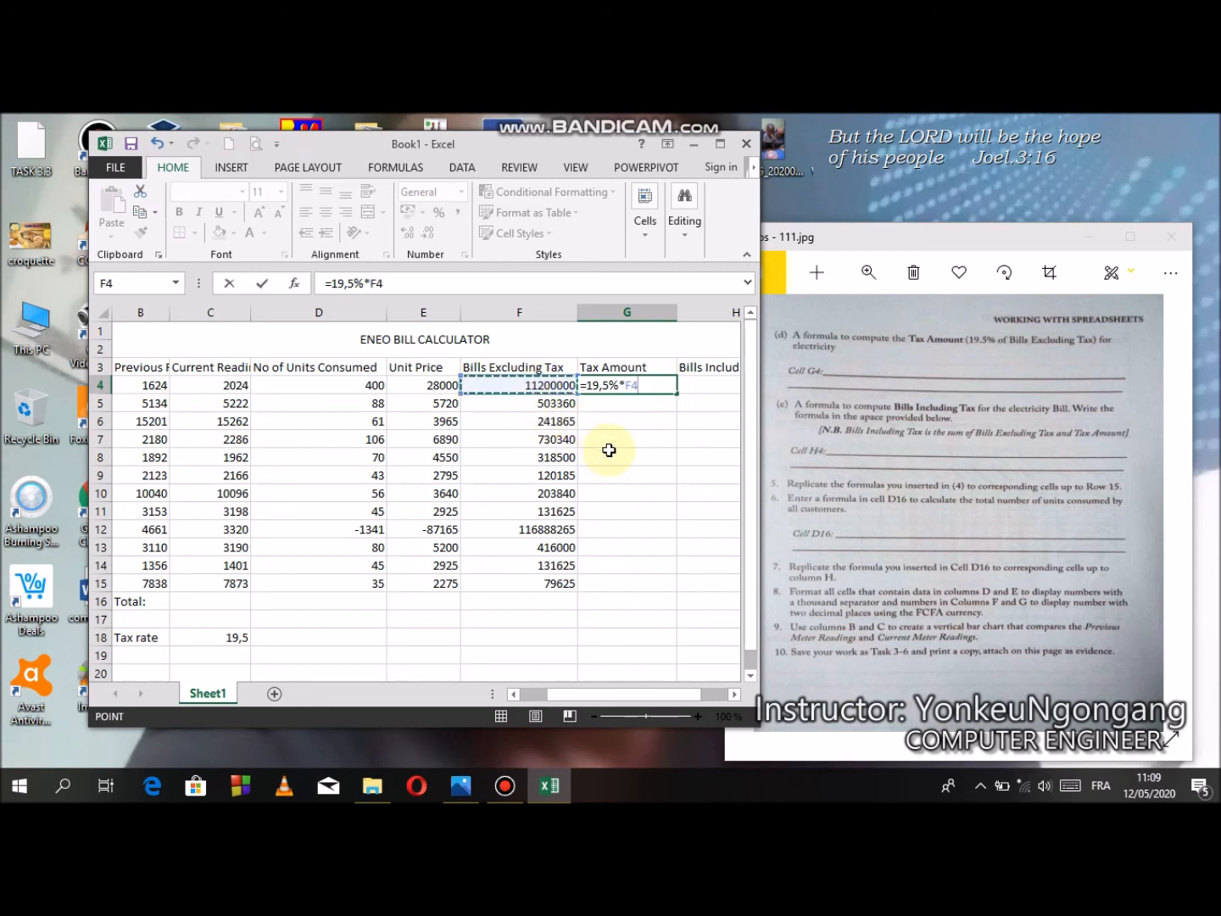
pyautogui.press('Return')
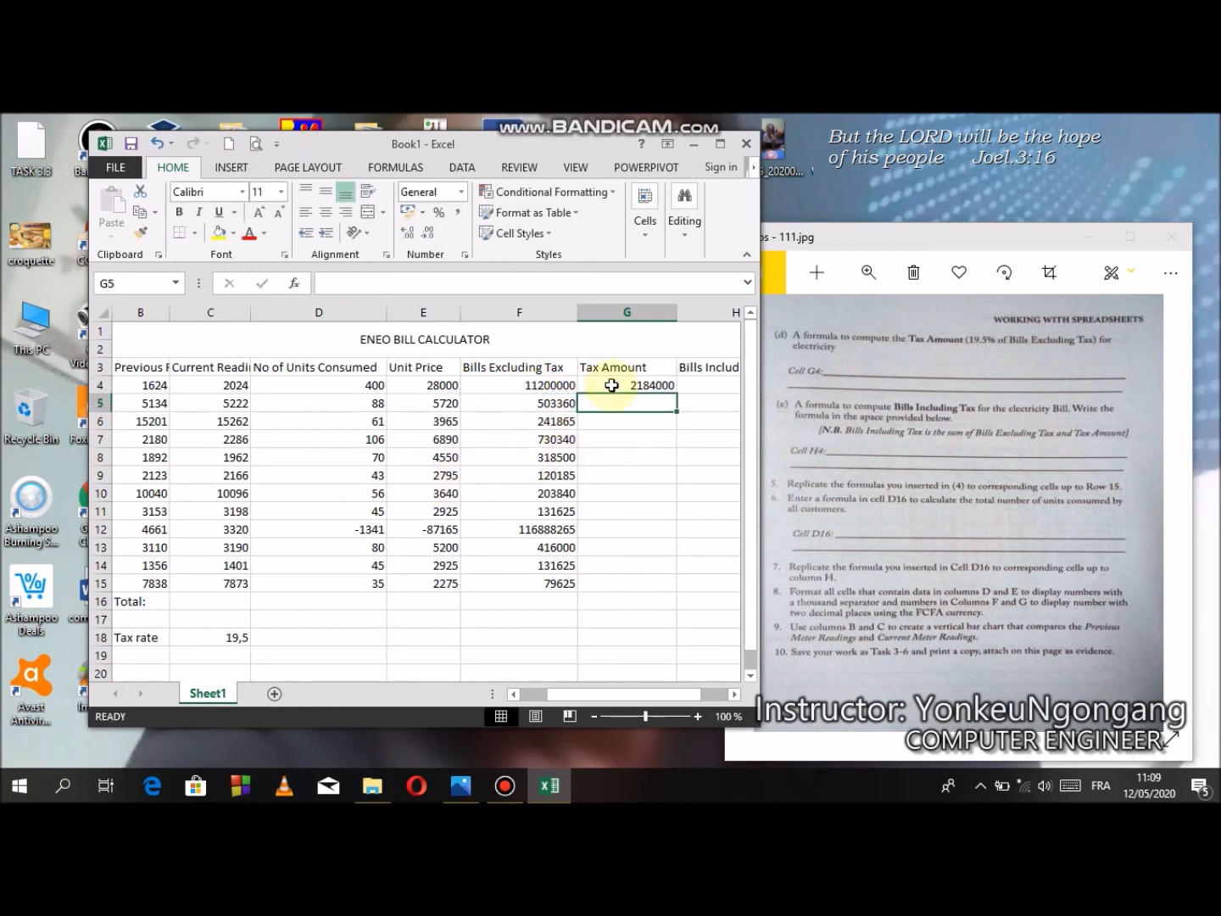
pyautogui.click(656, 387)
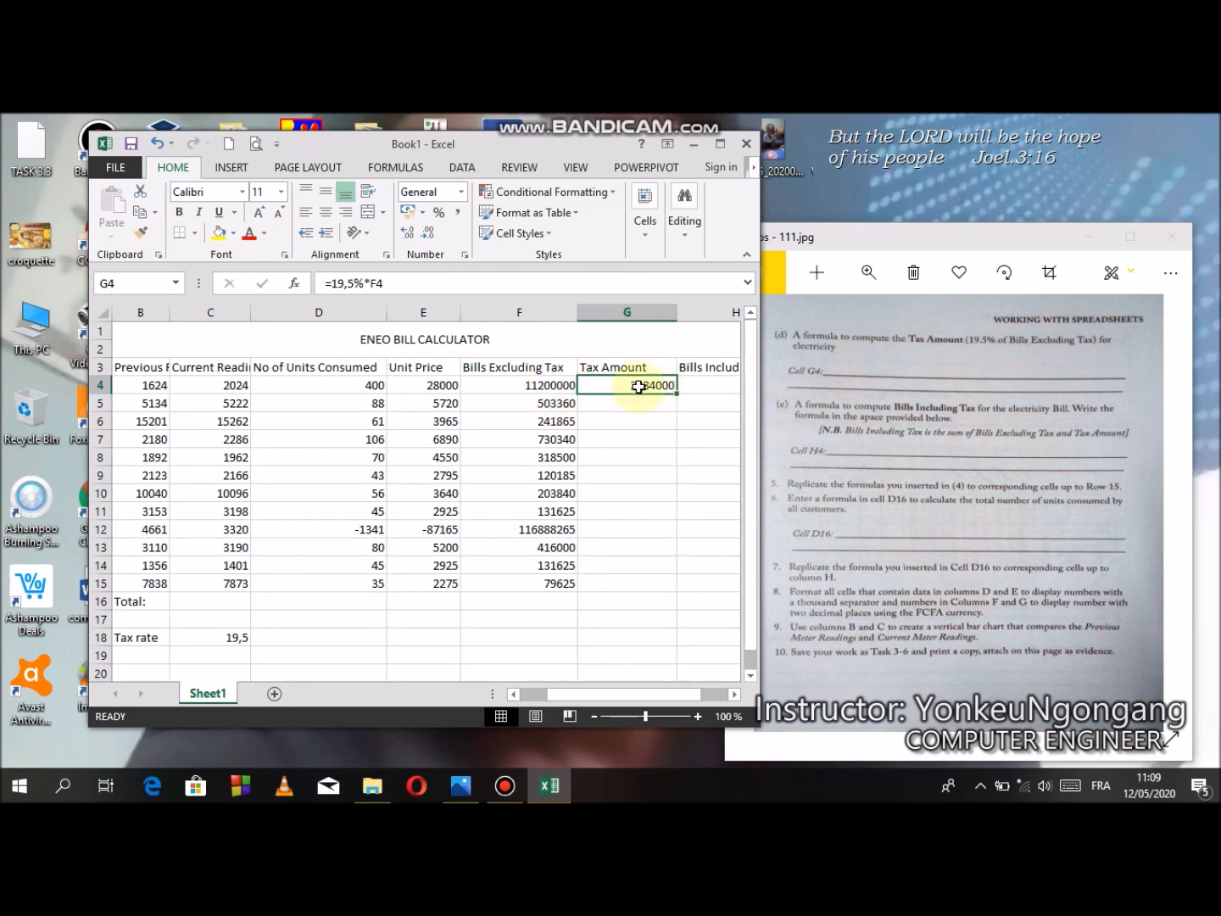
pyautogui.moveTo(674, 394); pyautogui.dragTo(667, 566)
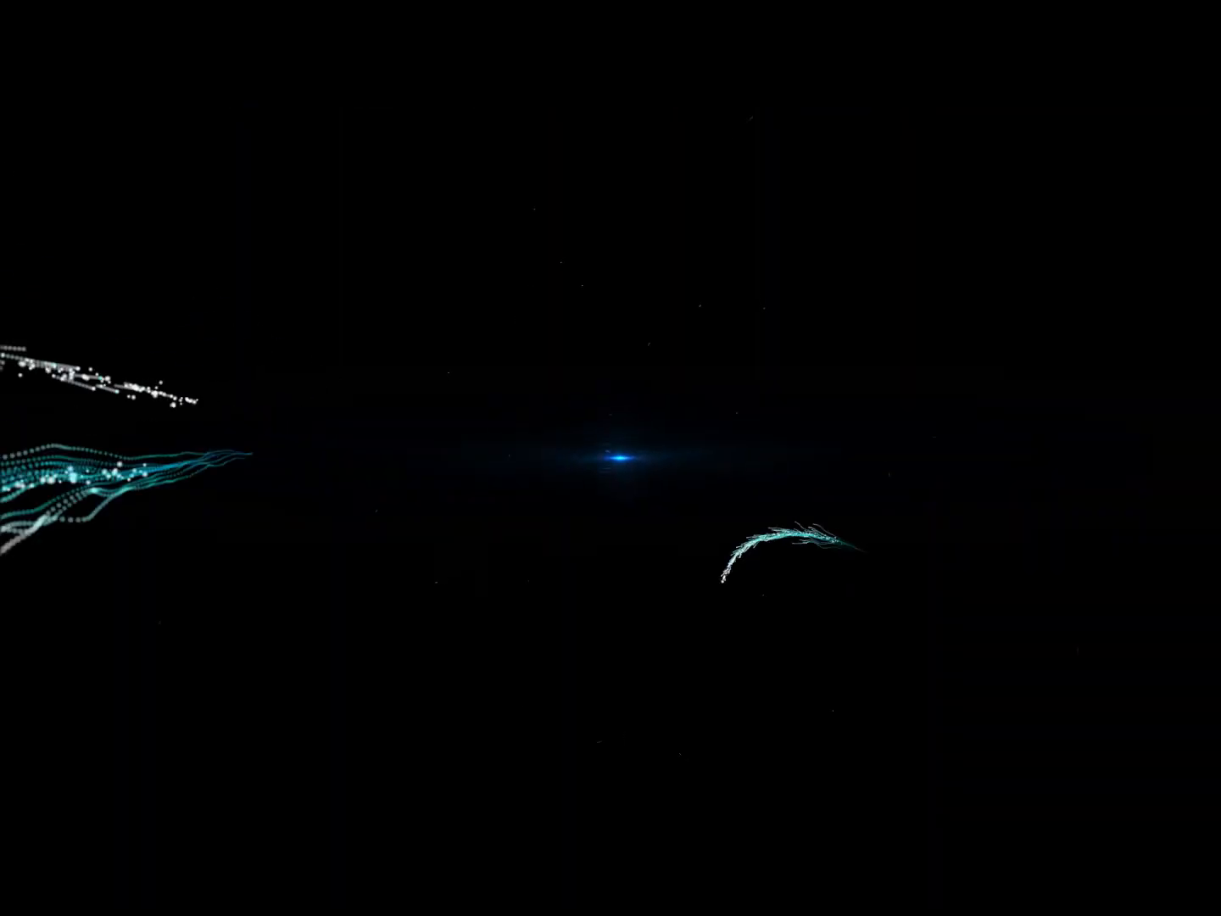